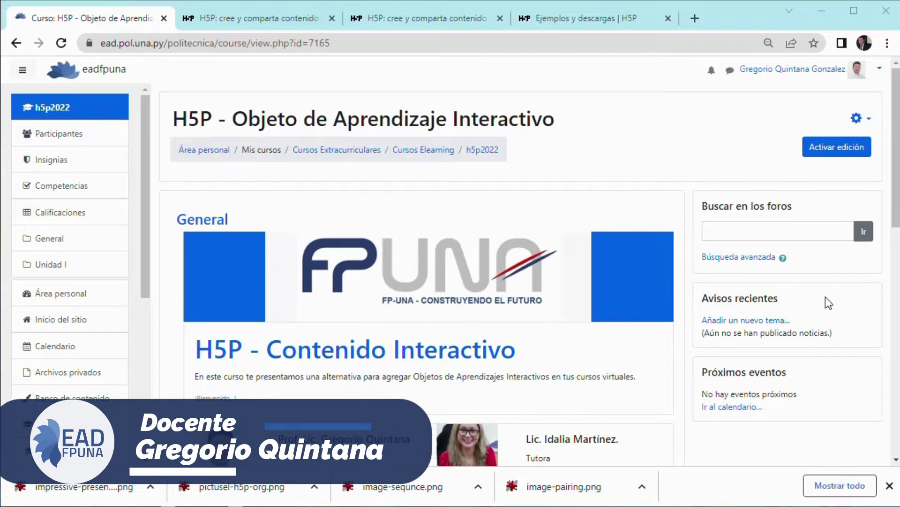
- Turn on course editing and add a new Contenido interactivo activity to the Unidad I section
left_click(827, 151)
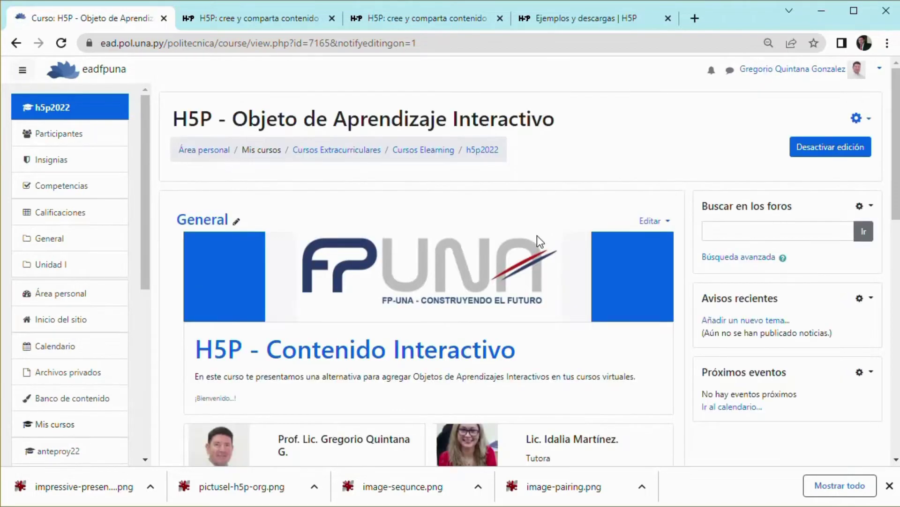
scroll(536, 235, "down", 6)
scroll(517, 307, "down", 6)
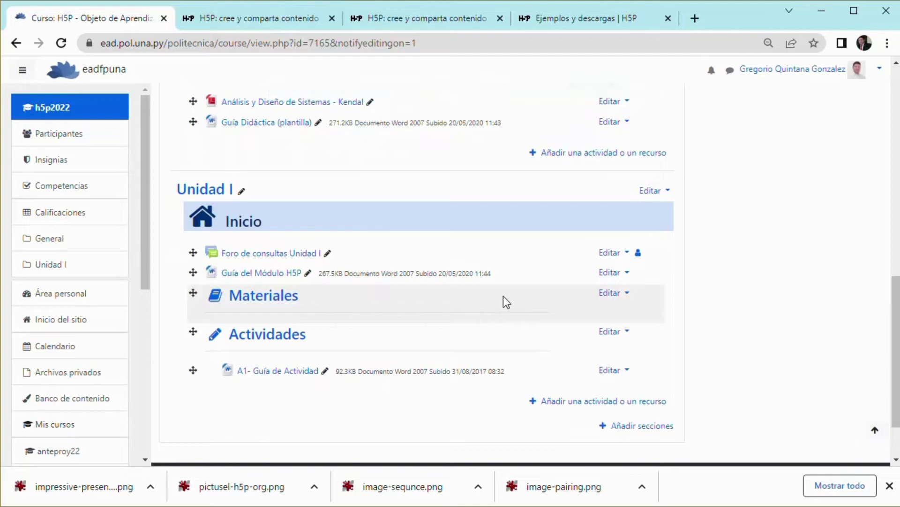
left_click(570, 407)
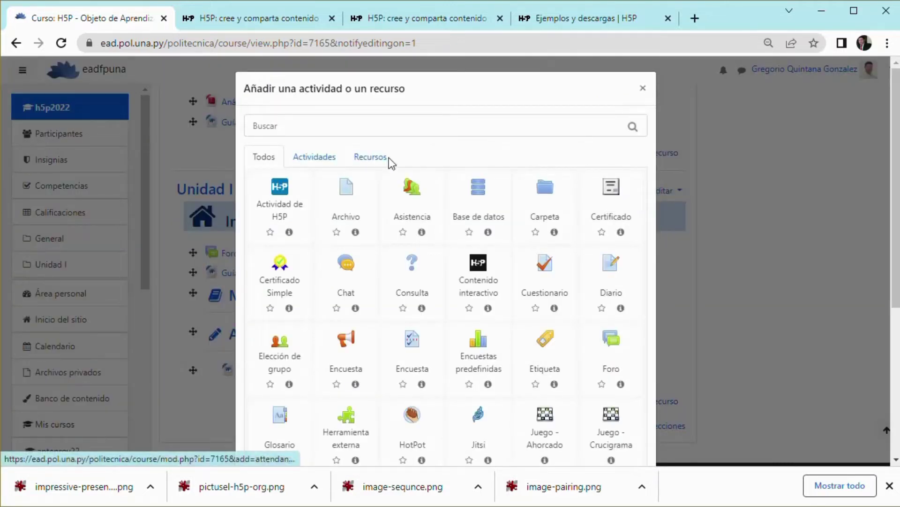
left_click(483, 270)
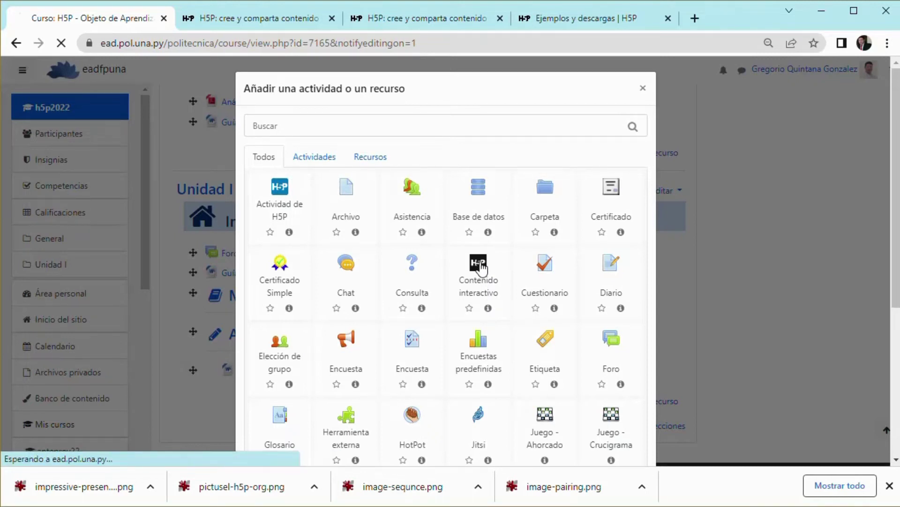
- Paste the copied "CASOS DE USO (pag 63)" text into the activity's Descripción
left_click(454, 291)
scroll(453, 293, "down", 2)
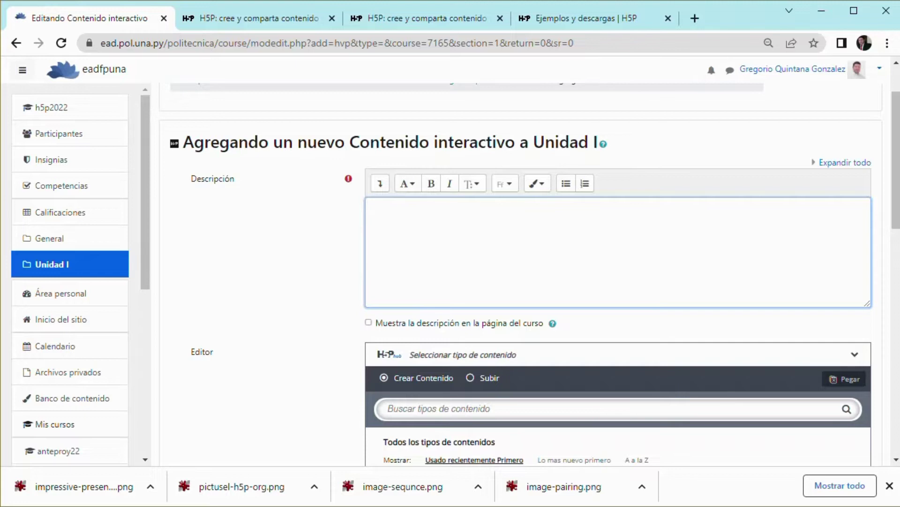
key("alt+Tab")
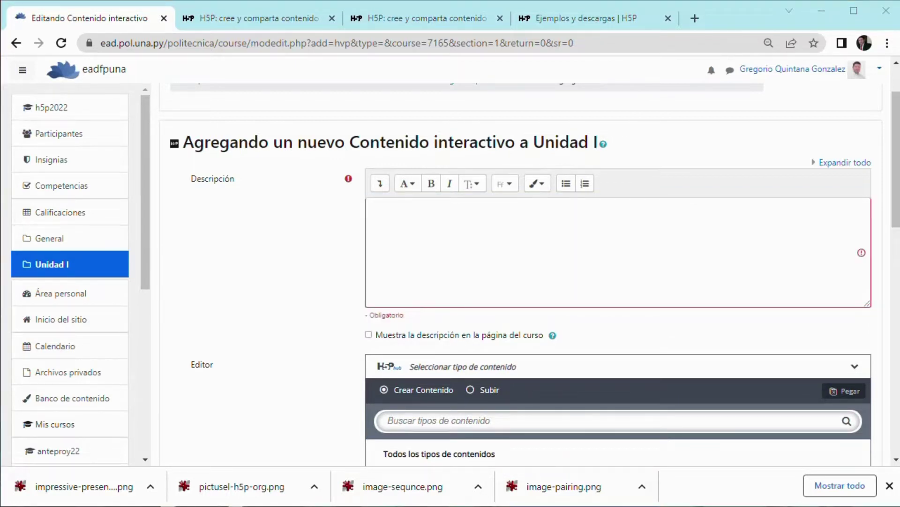
left_click(496, 248)
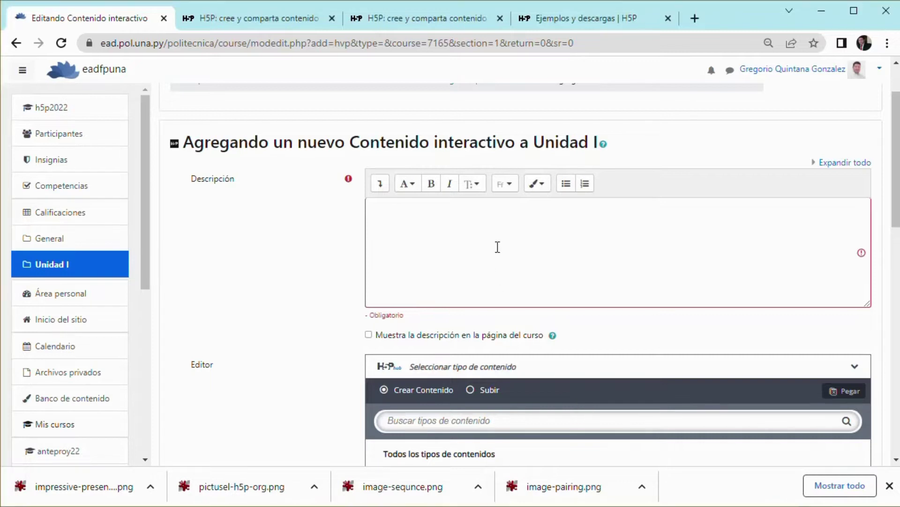
key("ctrl+v")
scroll(485, 241, "up", 1)
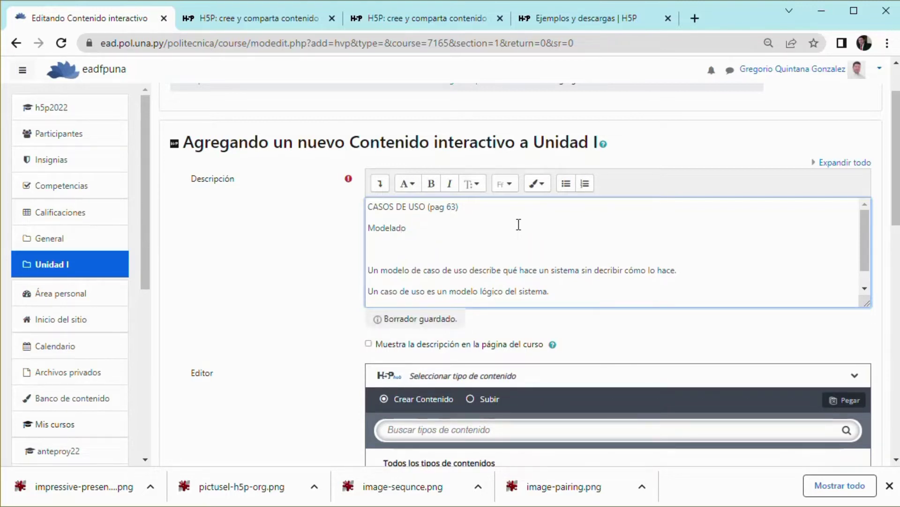
- Remove the empty line below "Modelado" in the description and correct "decribir" to "describir"
left_click(443, 250)
key("BackSpace")
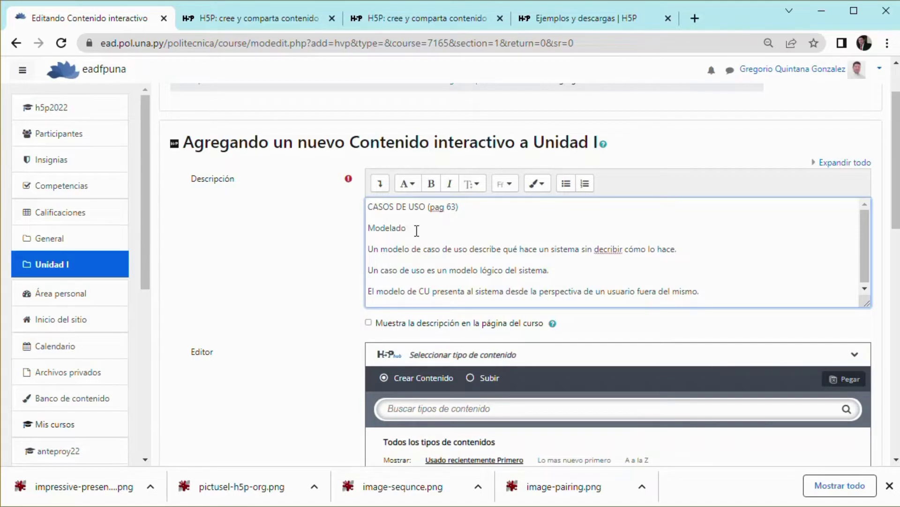
double_click(406, 228)
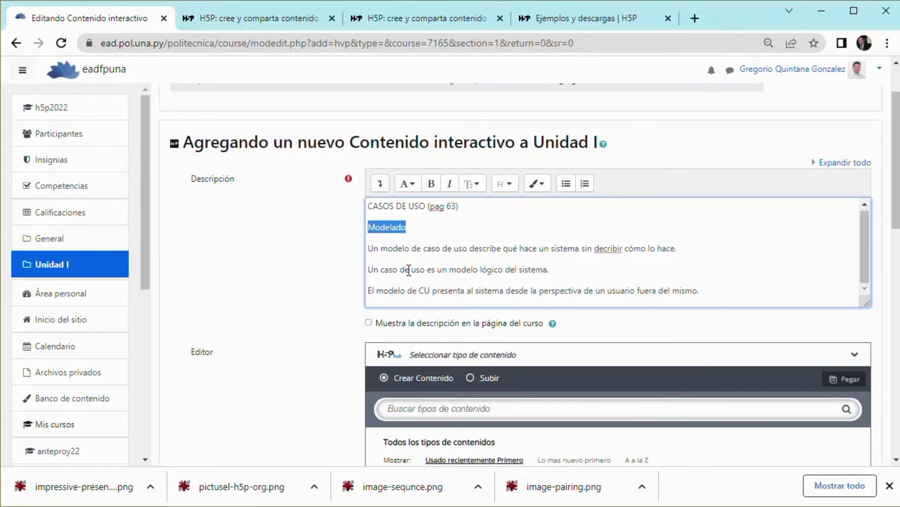
left_click(603, 248)
type("s")
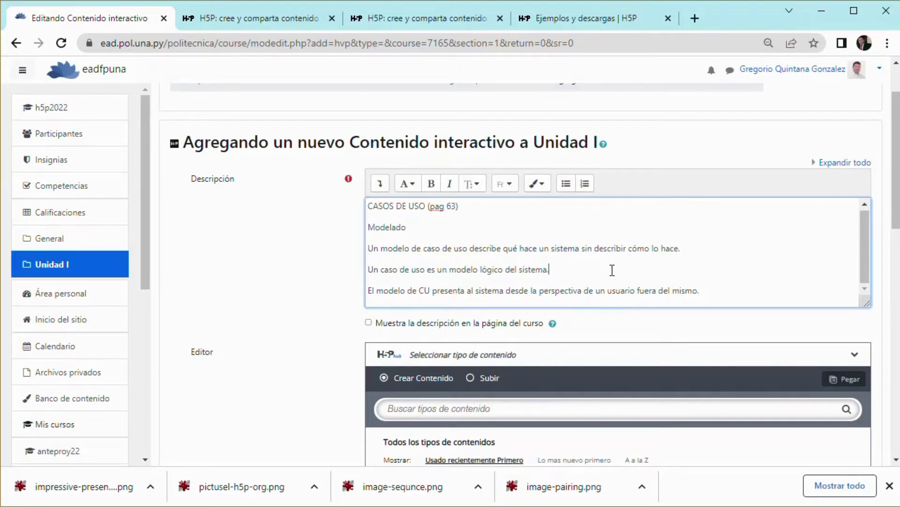
scroll(555, 261, "down", 1)
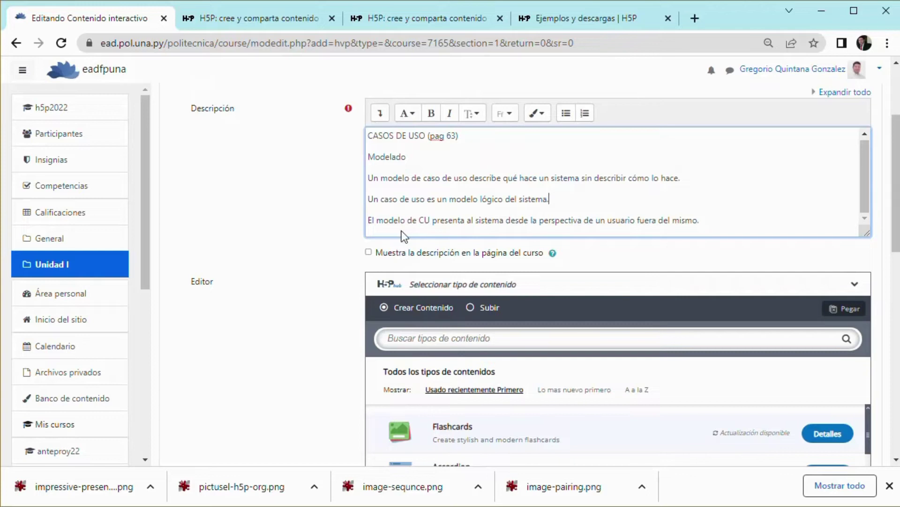
key("Down")
scroll(445, 214, "down", 1)
scroll(370, 203, "up", 1)
left_click_drag(367, 135, 718, 229)
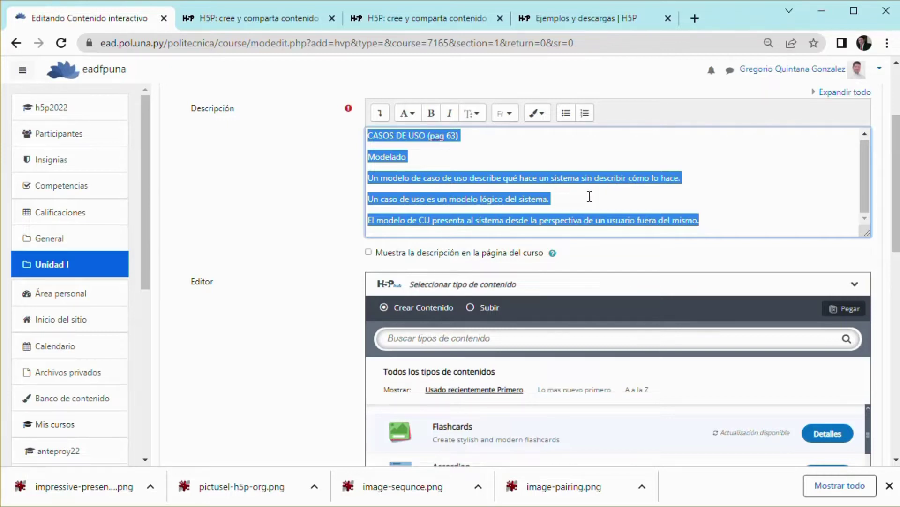
- Look through the full list of H5P content types offered for creating content
scroll(250, 257, "down", 2)
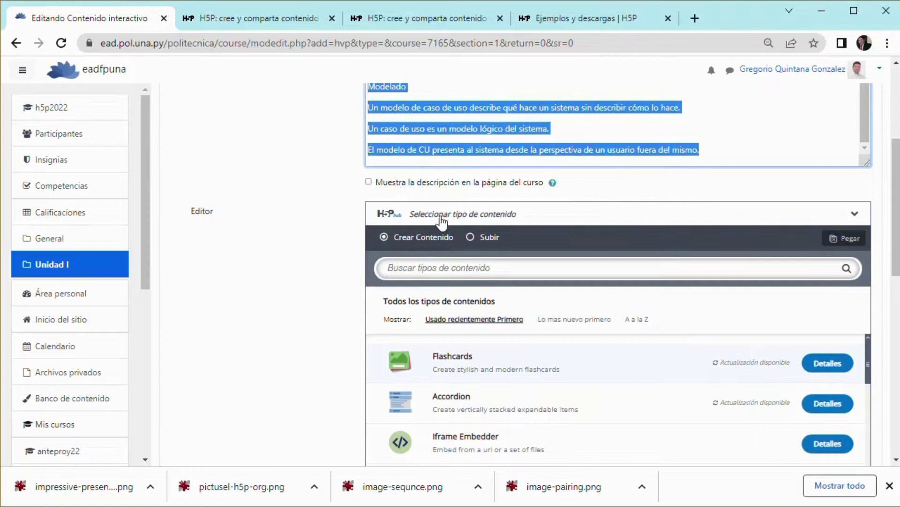
scroll(539, 223, "down", 2)
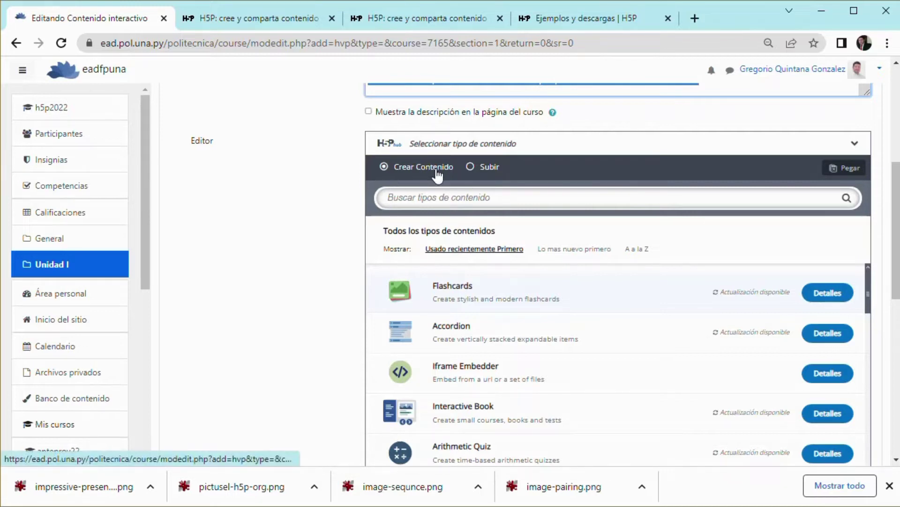
scroll(468, 235, "down", 2)
scroll(468, 235, "down", 5)
scroll(468, 232, "down", 6)
scroll(466, 256, "down", 7)
scroll(464, 272, "down", 8)
scroll(462, 291, "down", 10)
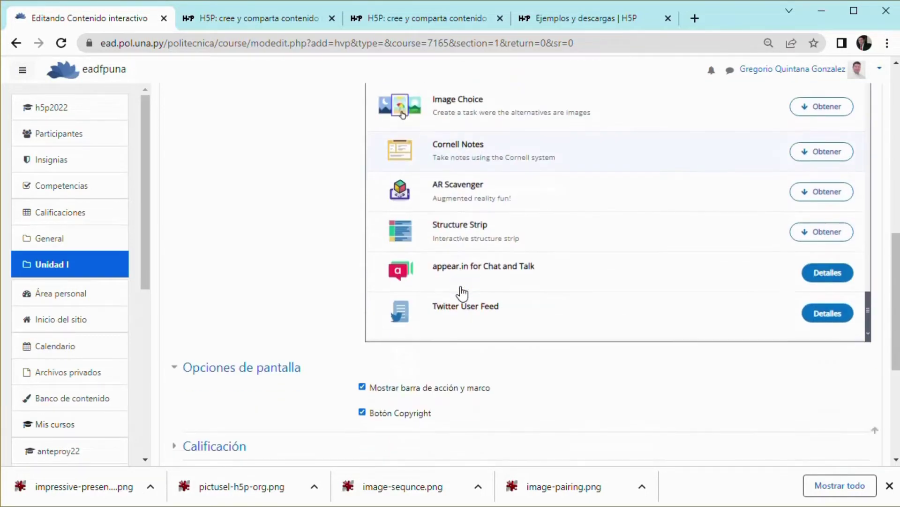
scroll(473, 257, "up", 8)
scroll(474, 256, "up", 10)
scroll(837, 192, "up", 6)
scroll(876, 135, "up", 4)
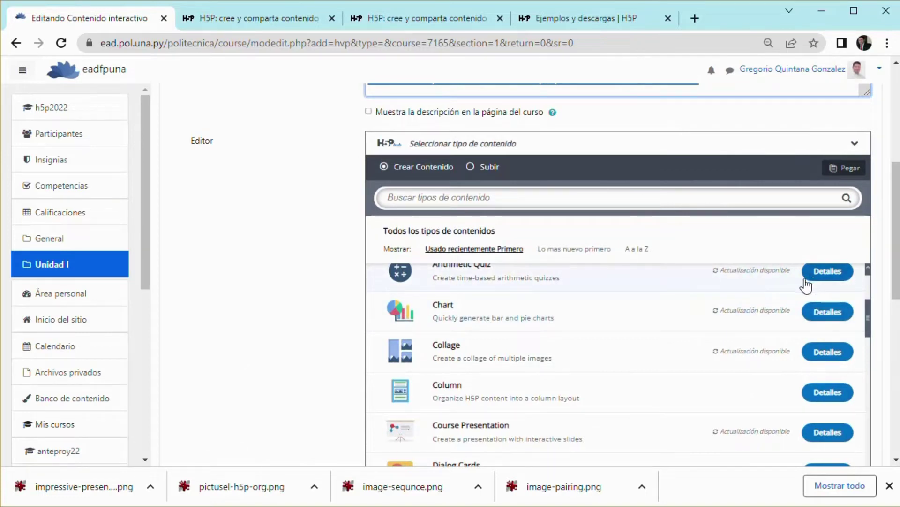
scroll(539, 317, "up", 4)
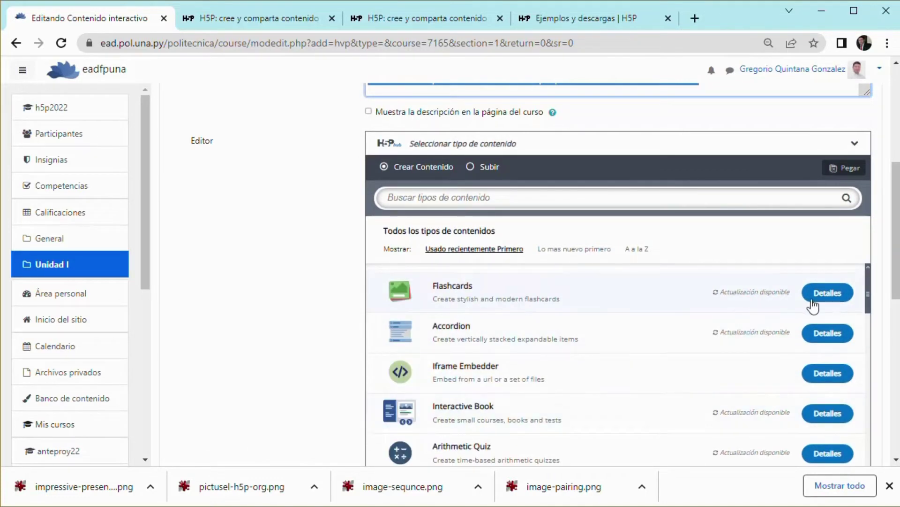
left_click_drag(869, 285, 867, 368)
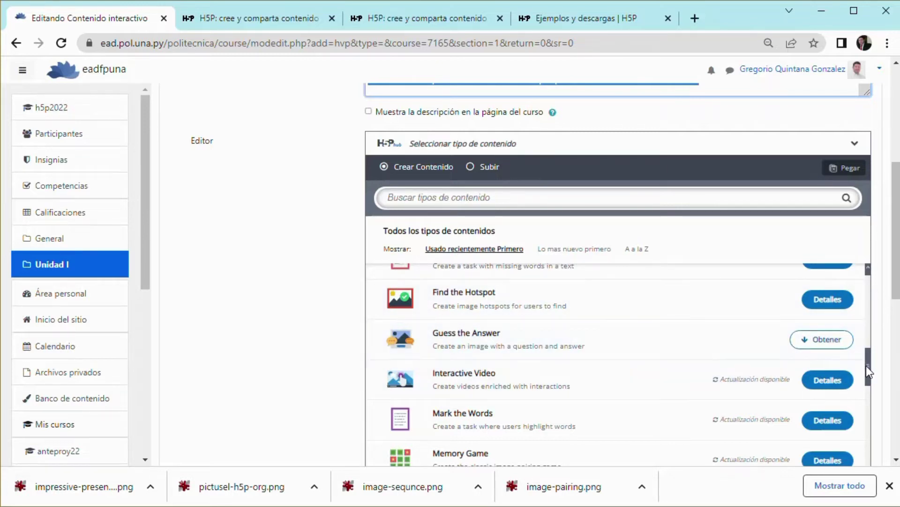
left_click_drag(867, 366, 867, 331)
left_click_drag(868, 319, 873, 489)
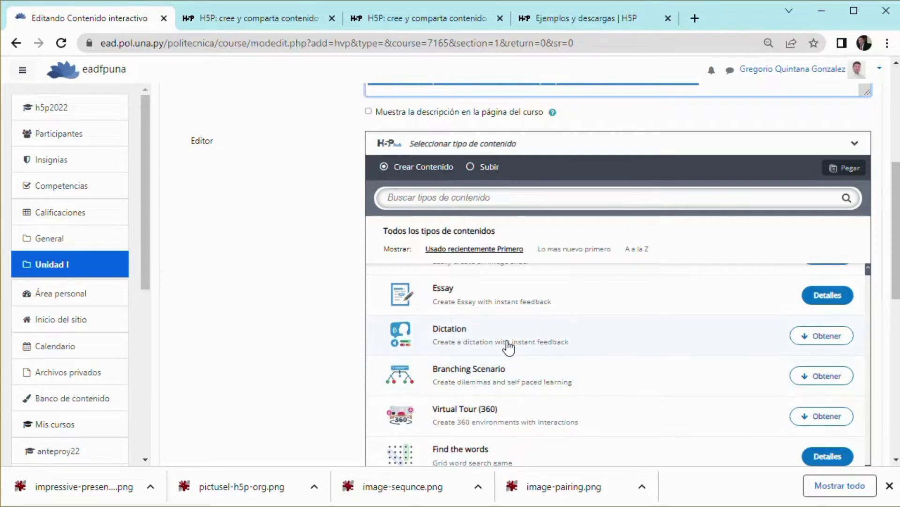
scroll(508, 346, "up", 5)
scroll(498, 351, "up", 8)
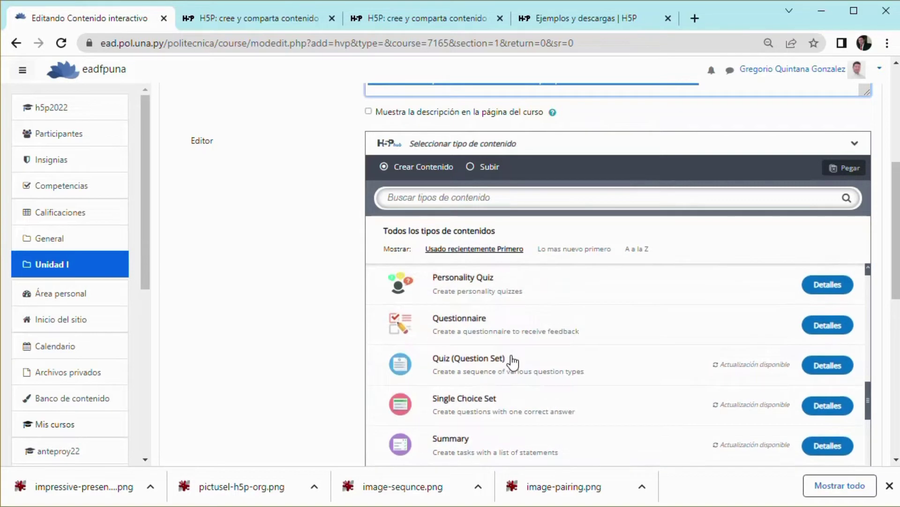
scroll(513, 362, "up", 12)
scroll(518, 344, "up", 8)
- Search the content types for "pr", look through Course Presentation's sample images and use that type
left_click(541, 193)
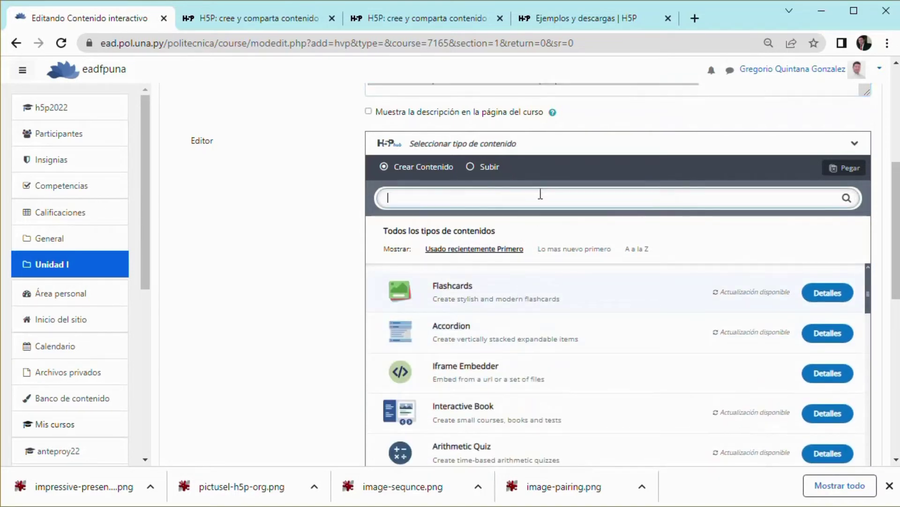
type("pr")
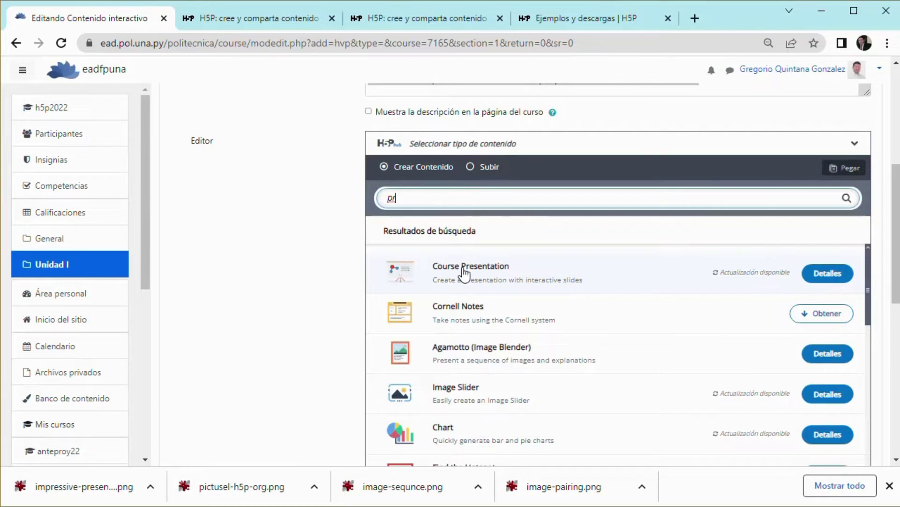
left_click(822, 277)
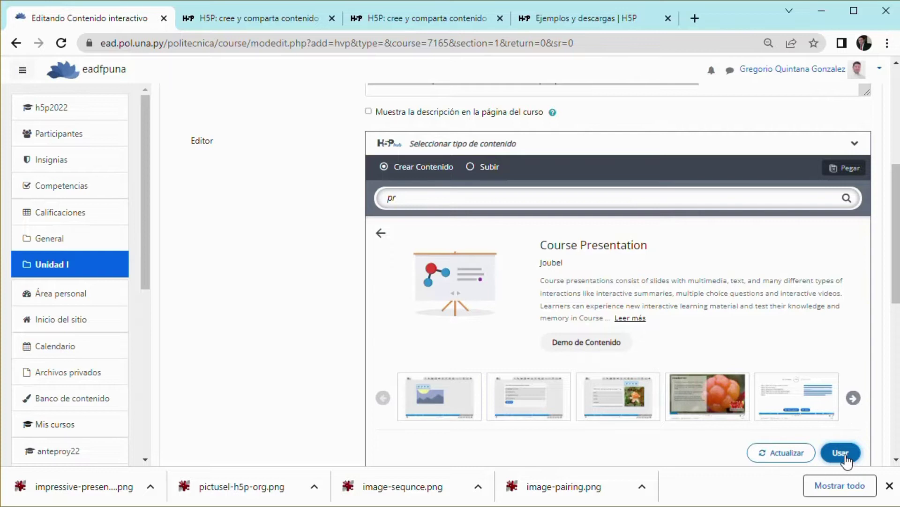
left_click(852, 401)
left_click(853, 401)
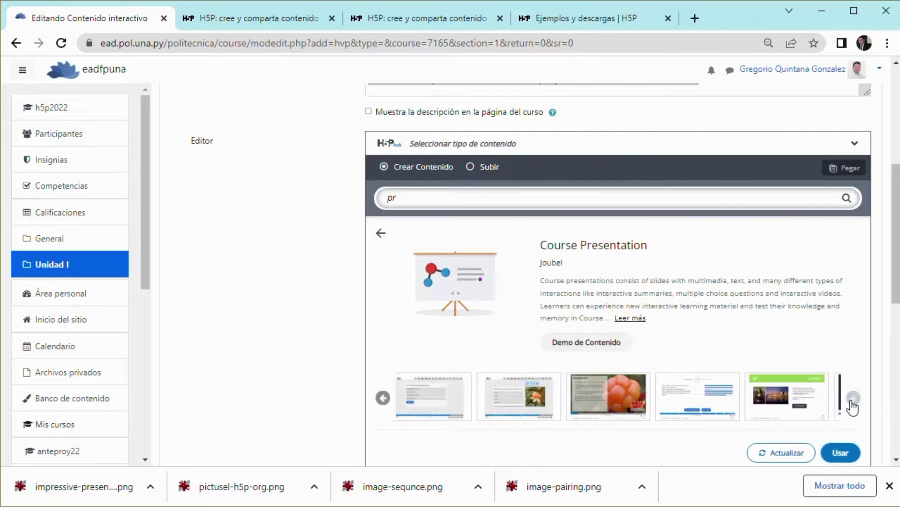
left_click(839, 453)
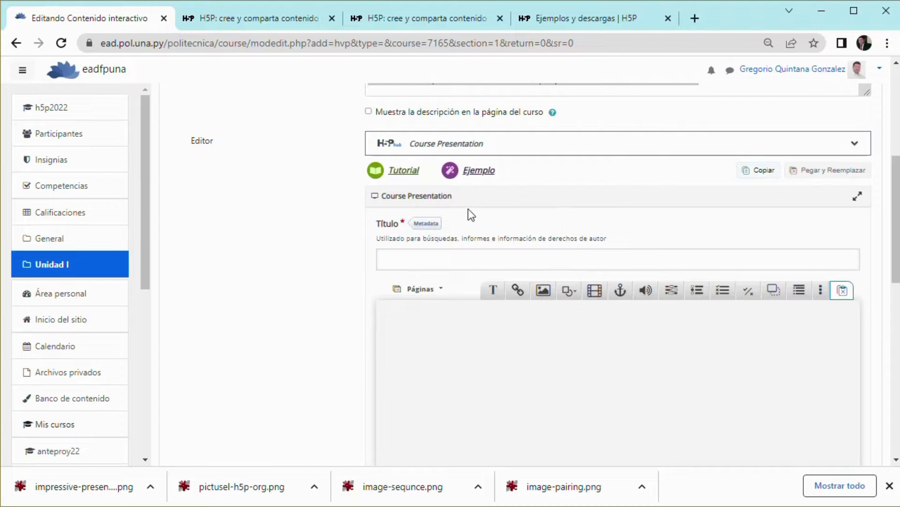
- Examine the Course Presentation editor's slide area, element tools and slide controls, briefly showing the slide list
scroll(491, 203, "up", 3)
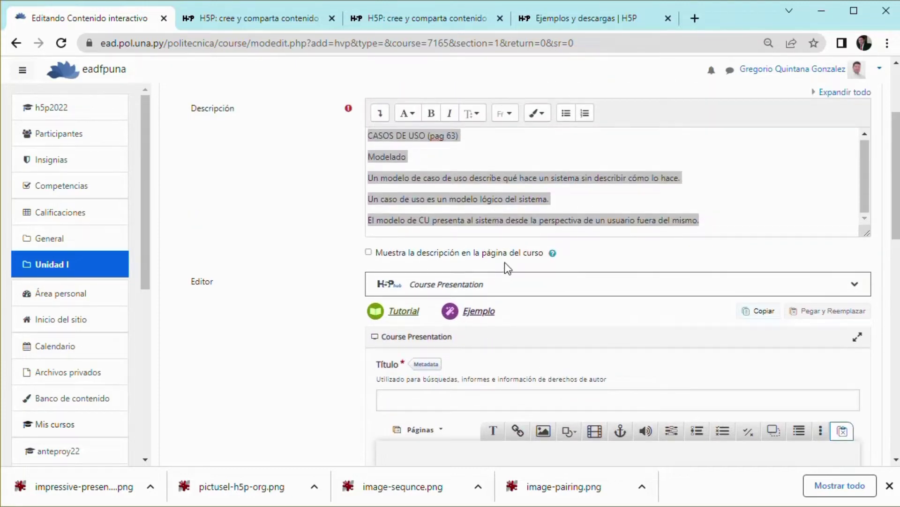
scroll(506, 268, "down", 5)
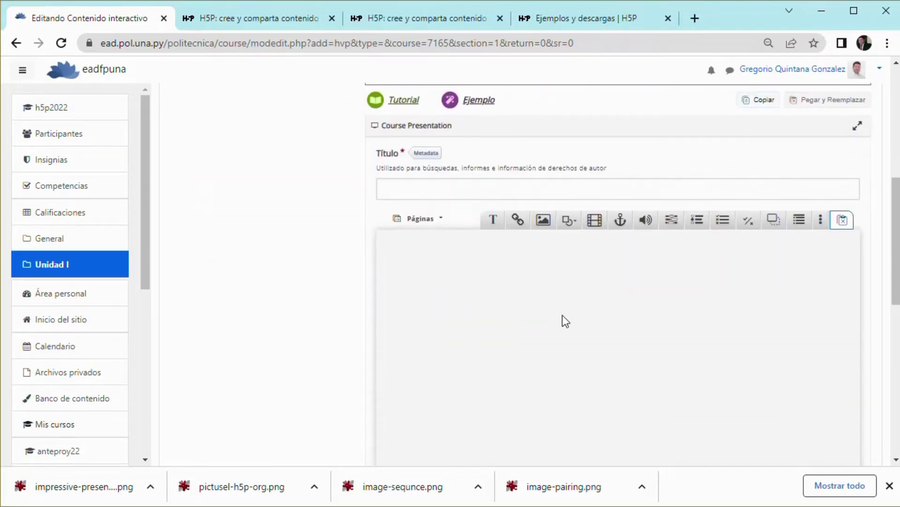
scroll(469, 275, "down", 3)
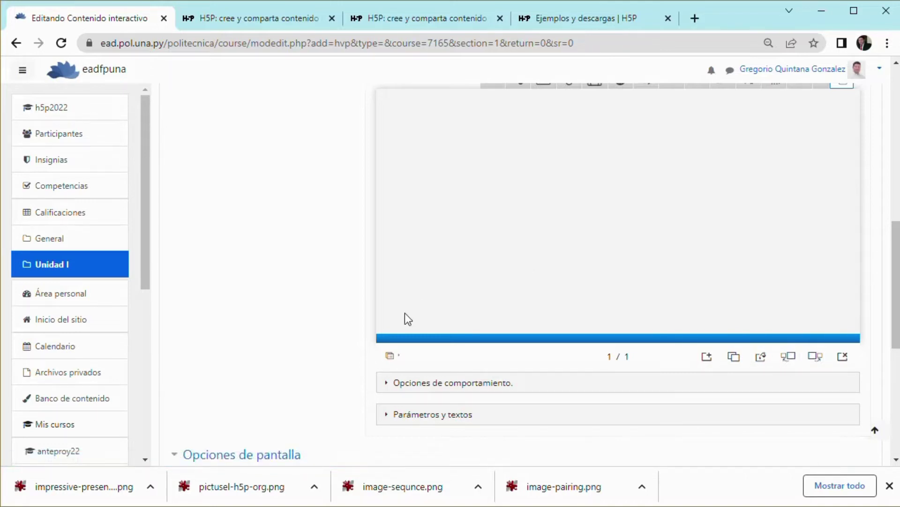
left_click(397, 360)
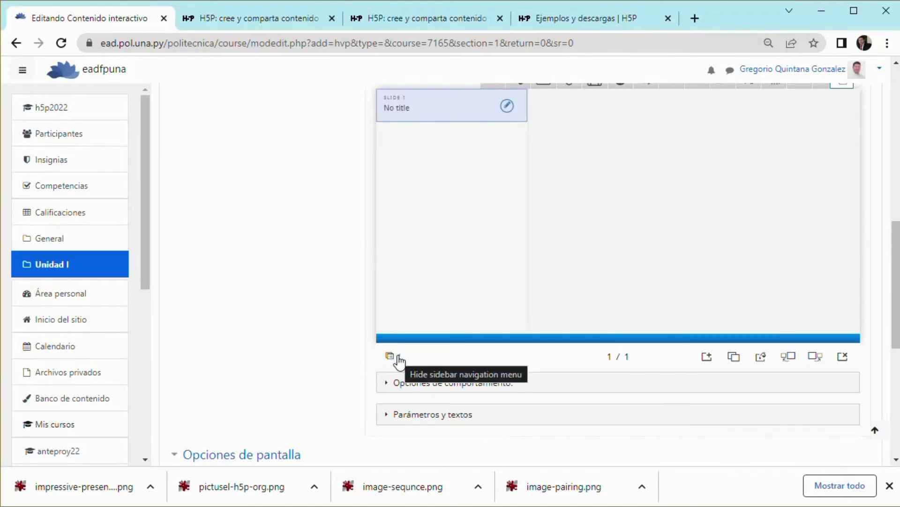
left_click(399, 360)
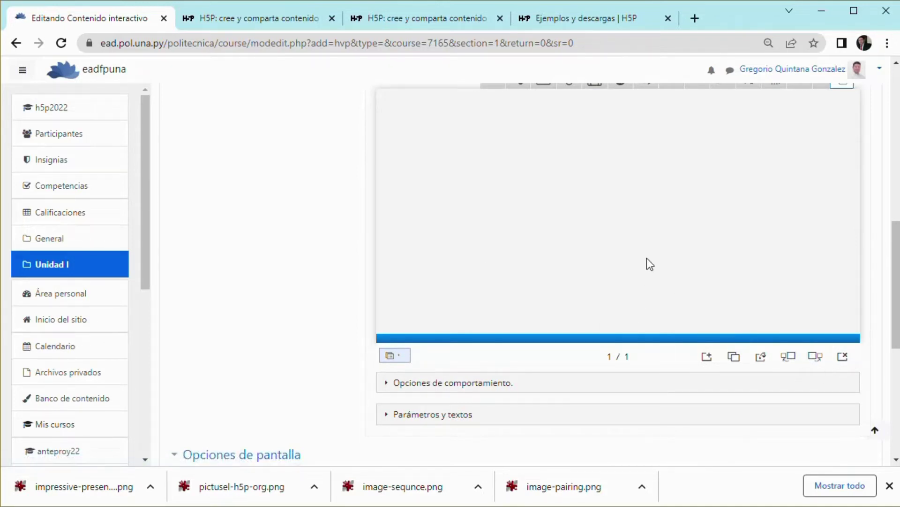
scroll(650, 264, "up", 2)
scroll(654, 274, "up", 2)
scroll(546, 305, "down", 2)
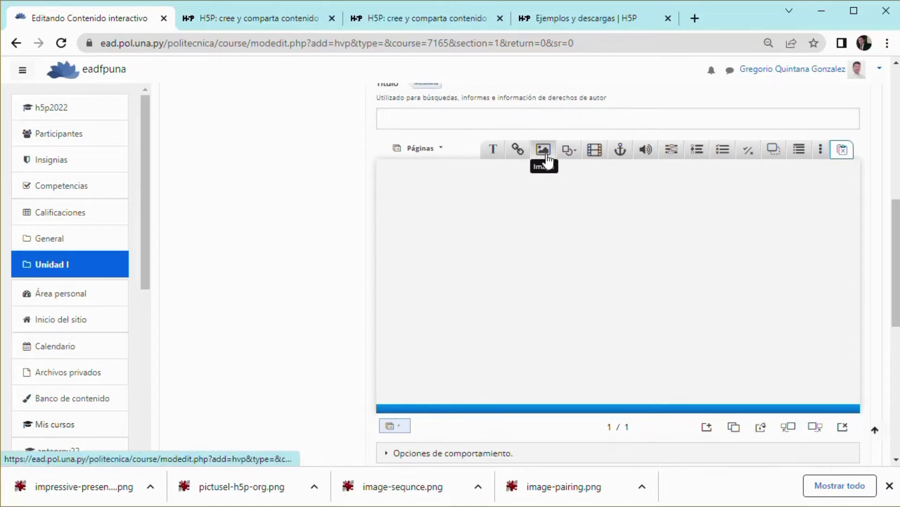
- Add an image element to the slide and upload h5p.png from the H5P folder as its picture
left_click(547, 155)
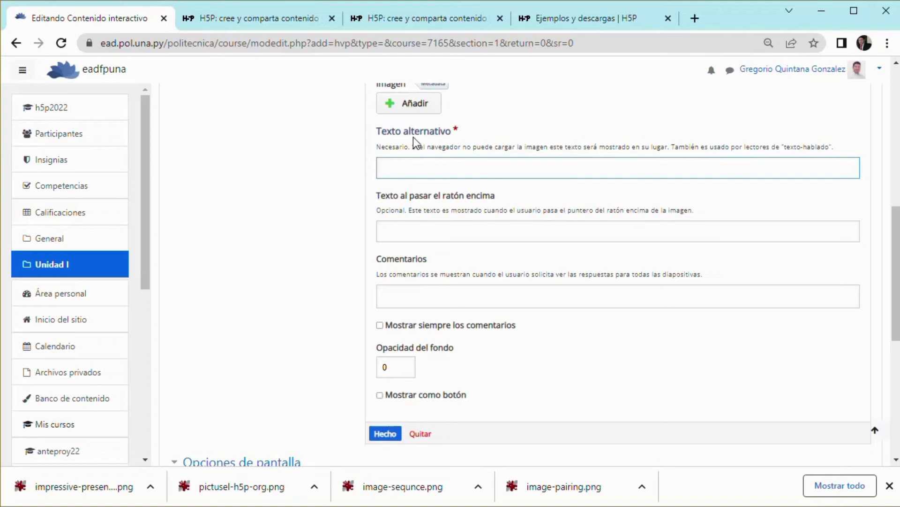
scroll(471, 233, "up", 3)
scroll(474, 234, "up", 3)
scroll(474, 235, "down", 3)
left_click(407, 256)
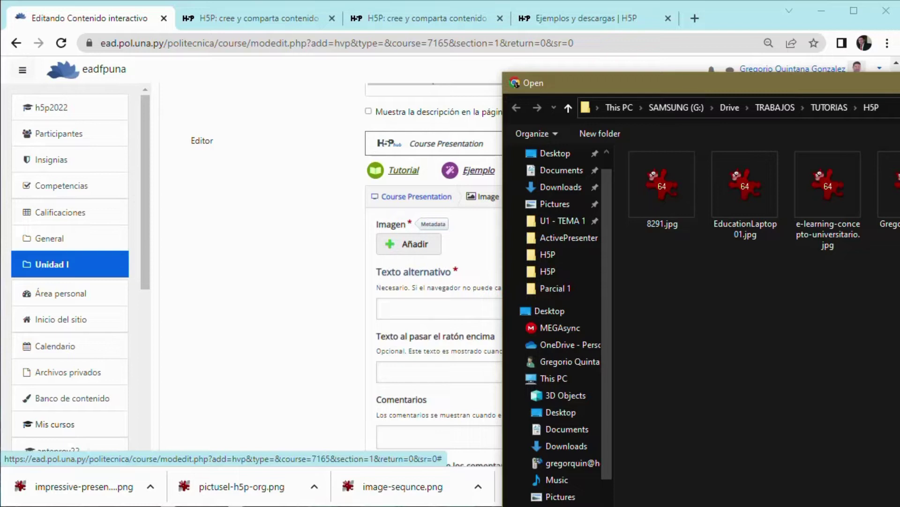
left_click_drag(898, 89, 687, 48)
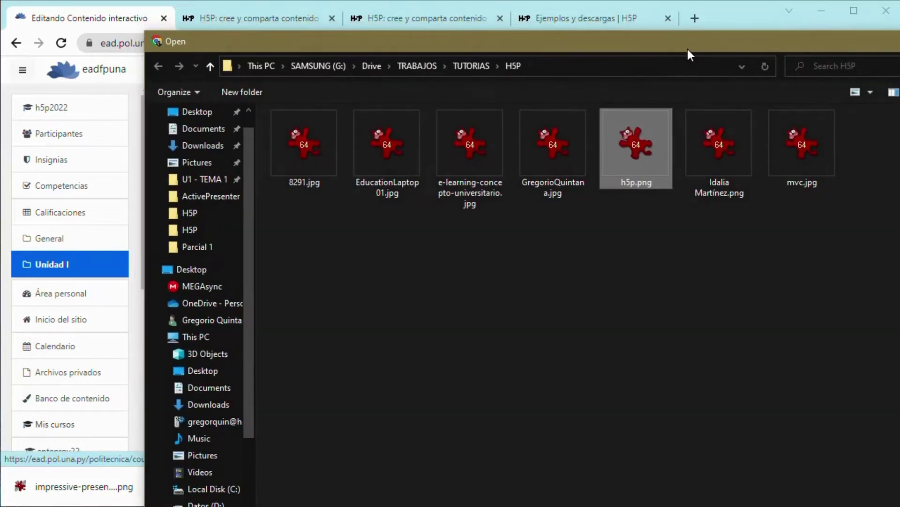
double_click(626, 134)
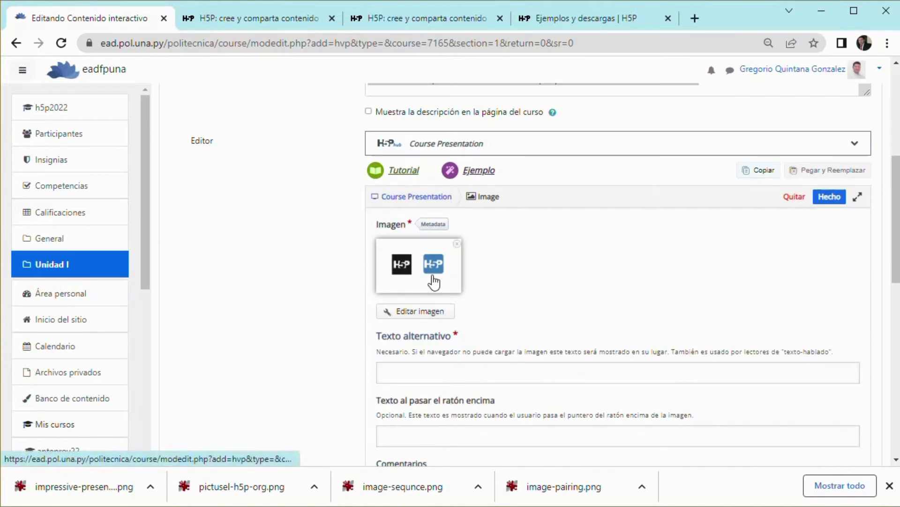
- Set the image's alternative text to "H5P"
left_click(431, 373)
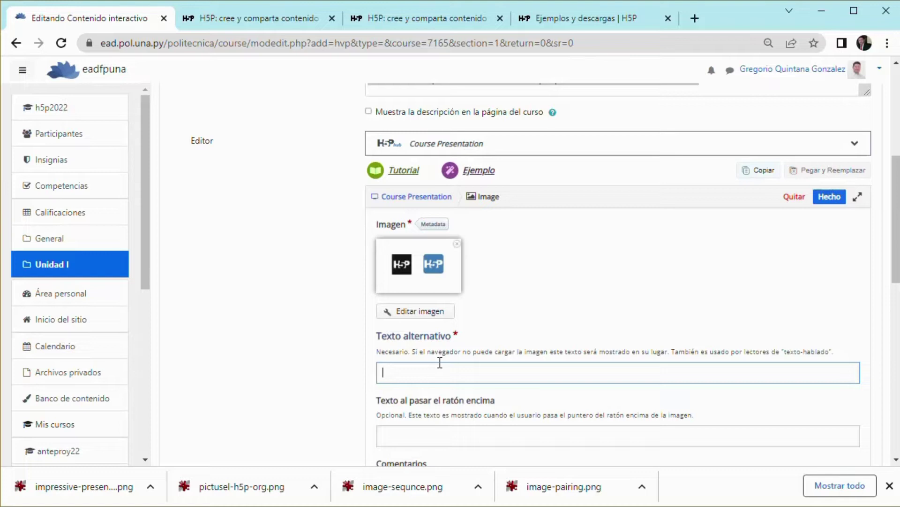
type("H5p")
key("BackSpace")
type("P")
- Set the image's hover text to "H5P es un complemento para los sistemas de publicación existentes que permite que el sistema cree contenido interactivo"
scroll(492, 328, "down", 3)
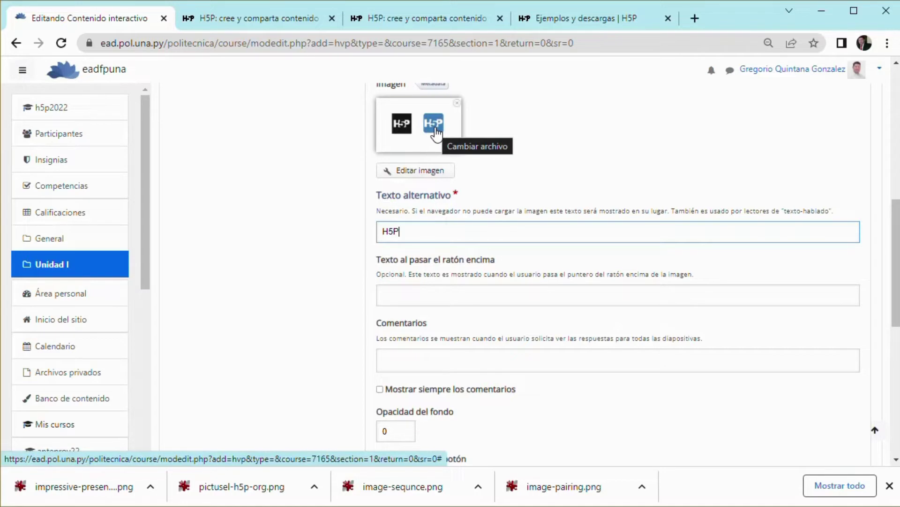
left_click(405, 294)
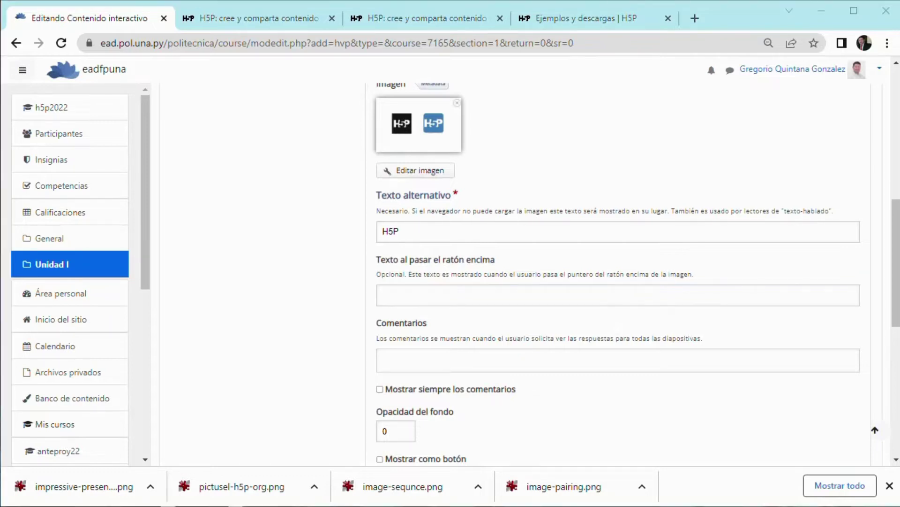
left_click(409, 291)
type("H5P es un complemento para los sistemas de publicación existentes que permite que el sistema cree contenido interactivo")
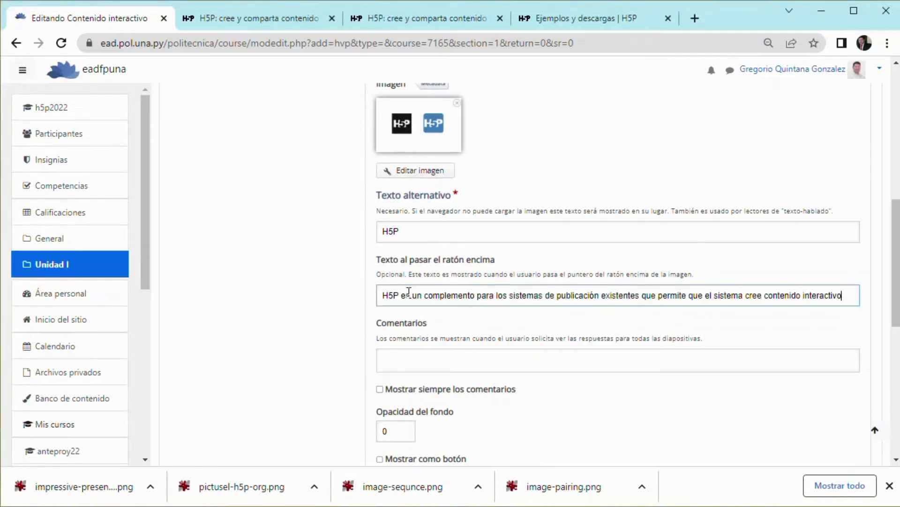
- Examine the image's comment field, background opacity and show-as-button options, plus the activity's display options
scroll(409, 292, "down", 3)
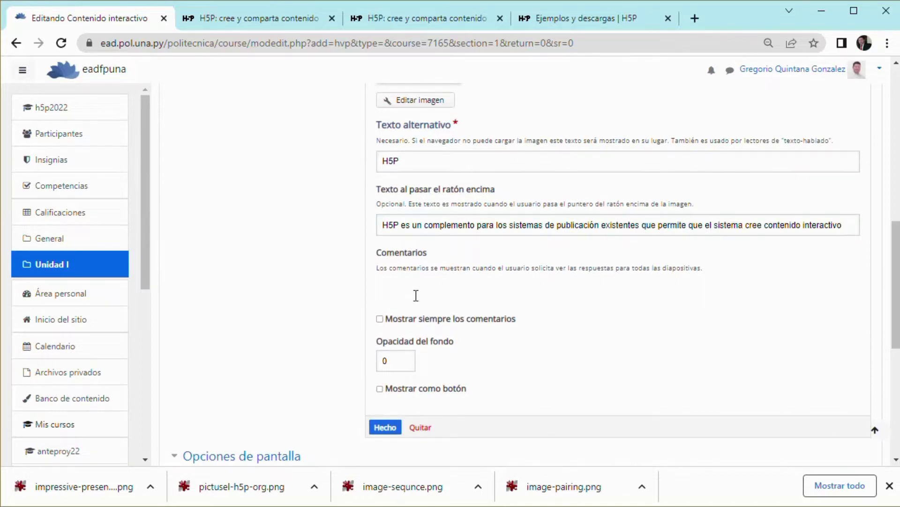
left_click(416, 295)
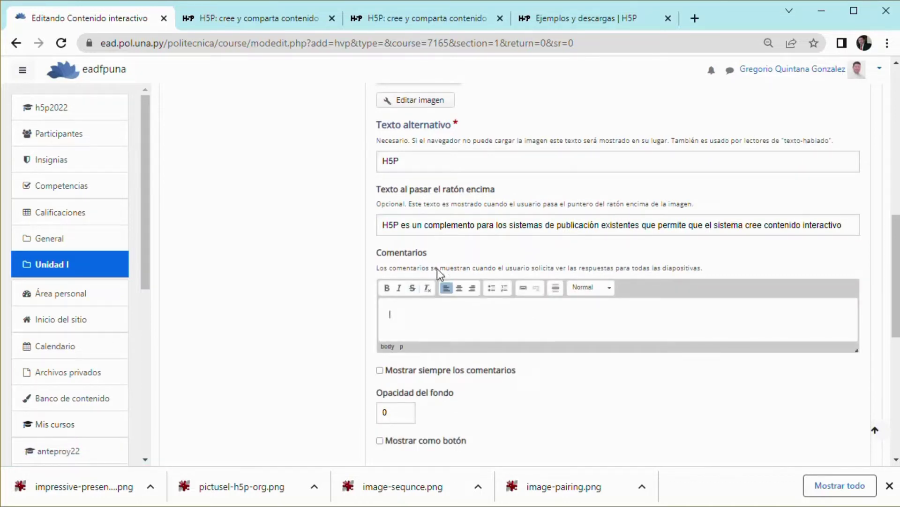
scroll(420, 300, "down", 1)
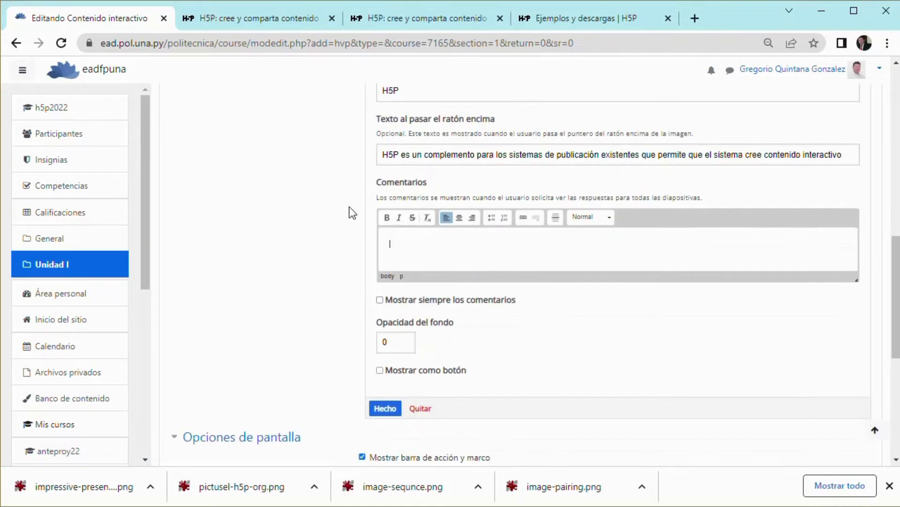
scroll(350, 213, "up", 5)
scroll(356, 239, "down", 8)
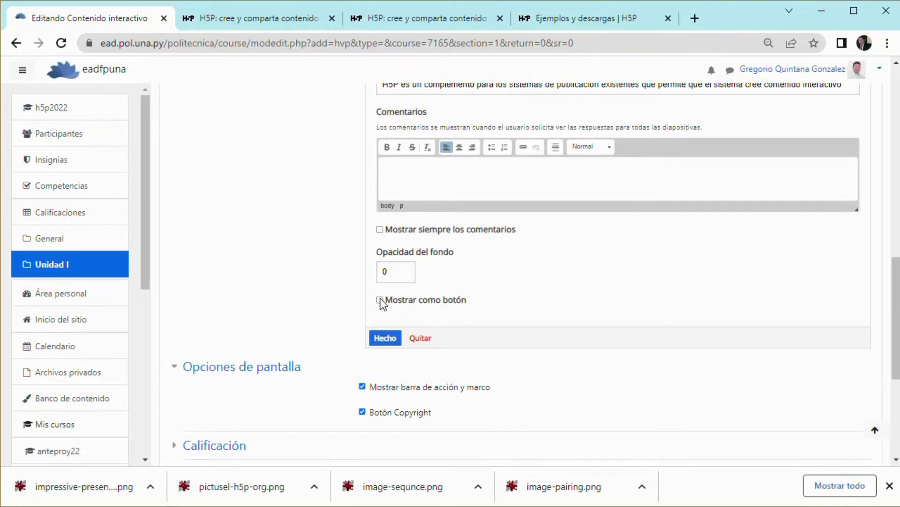
scroll(482, 315, "down", 2)
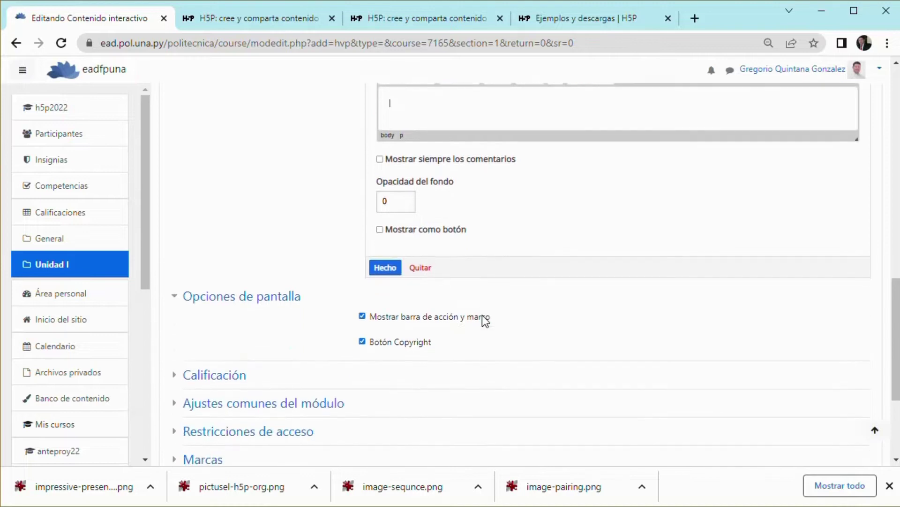
scroll(482, 315, "up", 3)
scroll(483, 320, "up", 5)
scroll(483, 320, "up", 3)
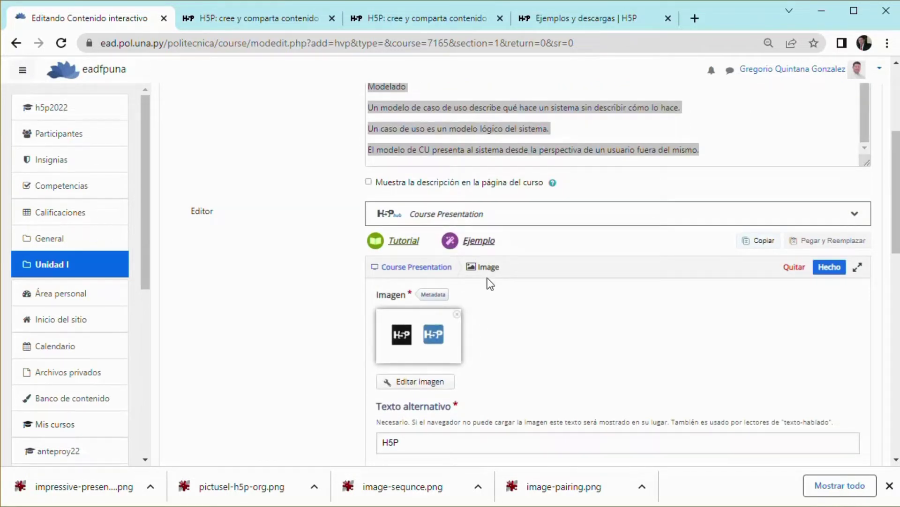
scroll(488, 282, "down", 3)
scroll(492, 284, "down", 8)
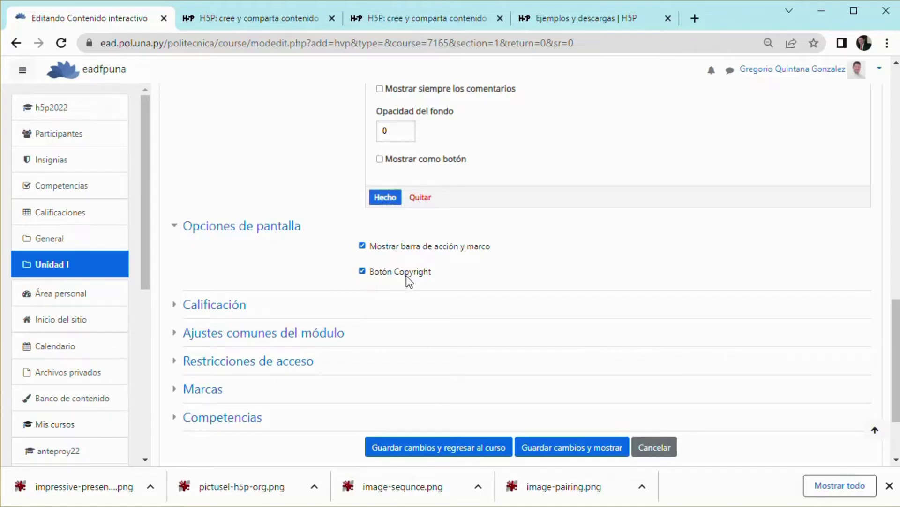
- Review the grade category choices in the grading settings and set the grade to pass to 7
left_click(197, 308)
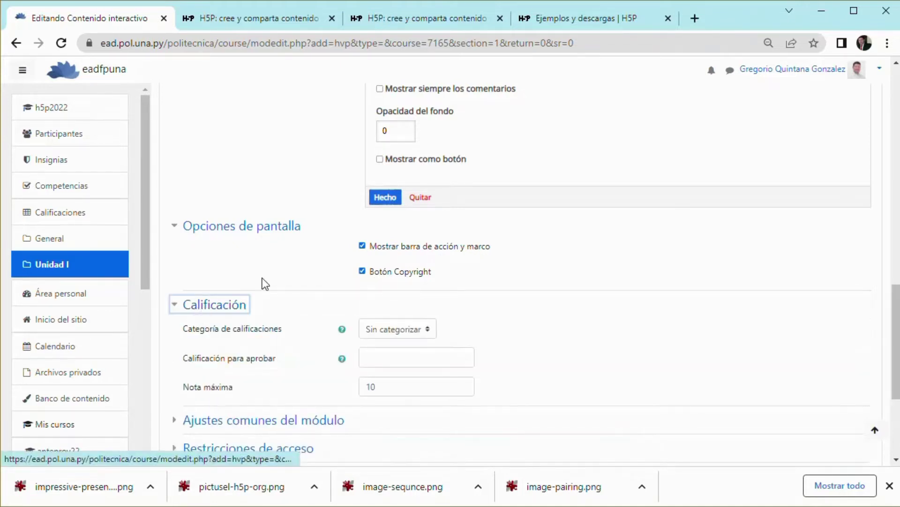
scroll(270, 290, "down", 3)
left_click(428, 190)
left_click(429, 190)
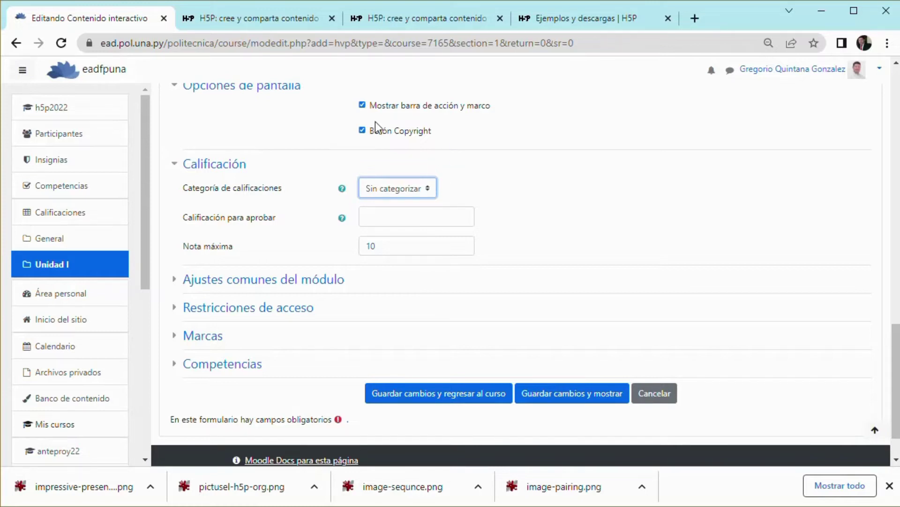
left_click(388, 219)
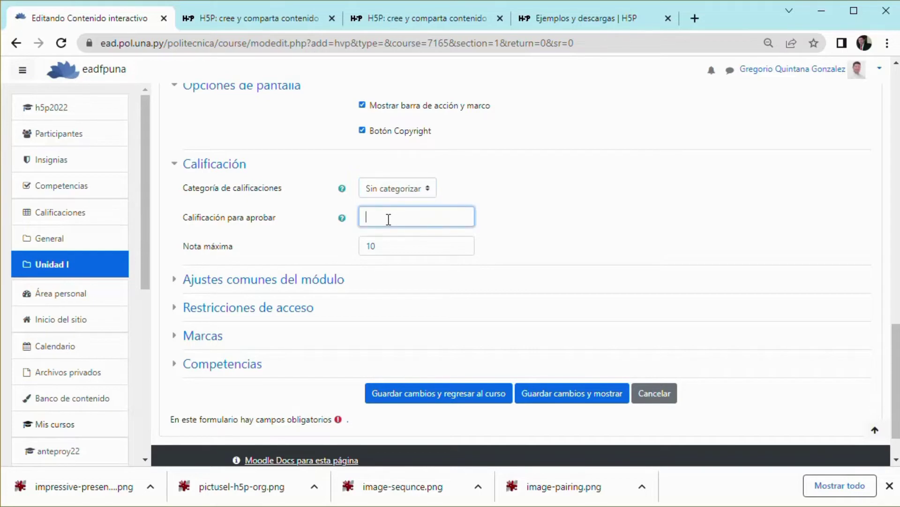
type("7")
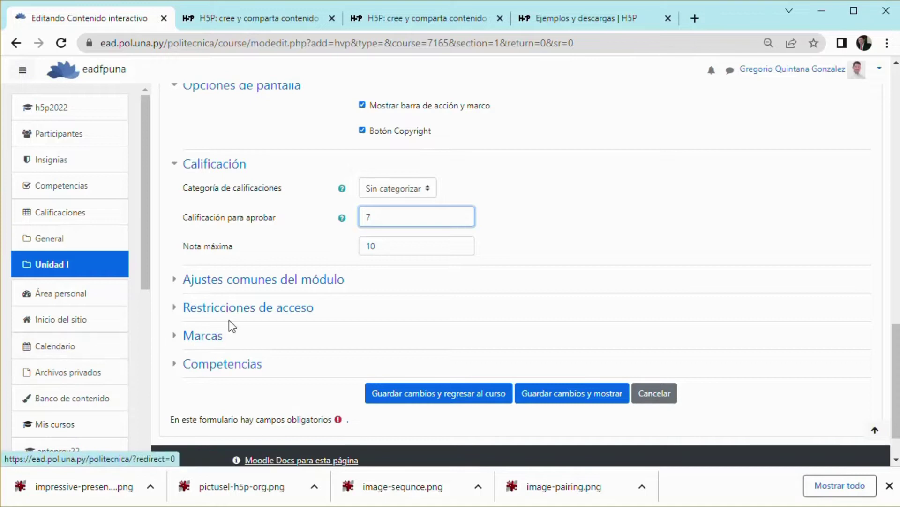
- Examine the common module settings with their group modes, the available access restriction types and the tags section
left_click(261, 286)
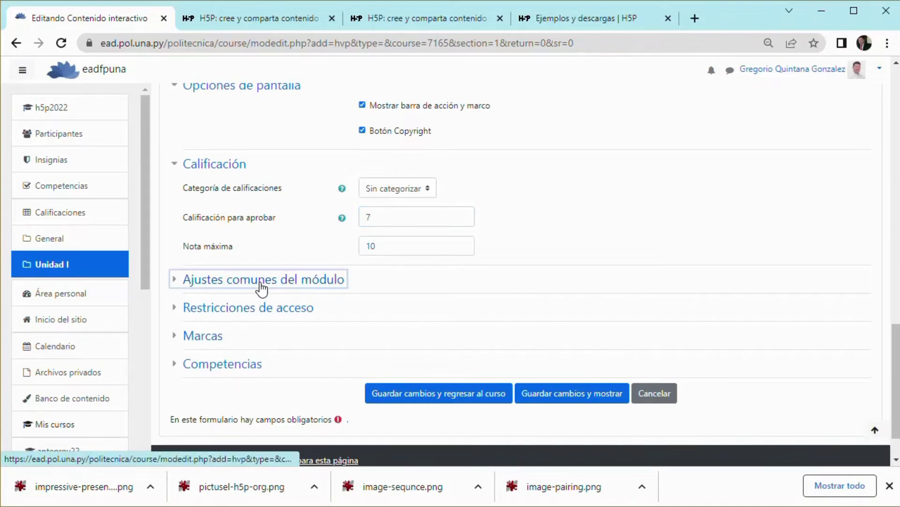
left_click(261, 286)
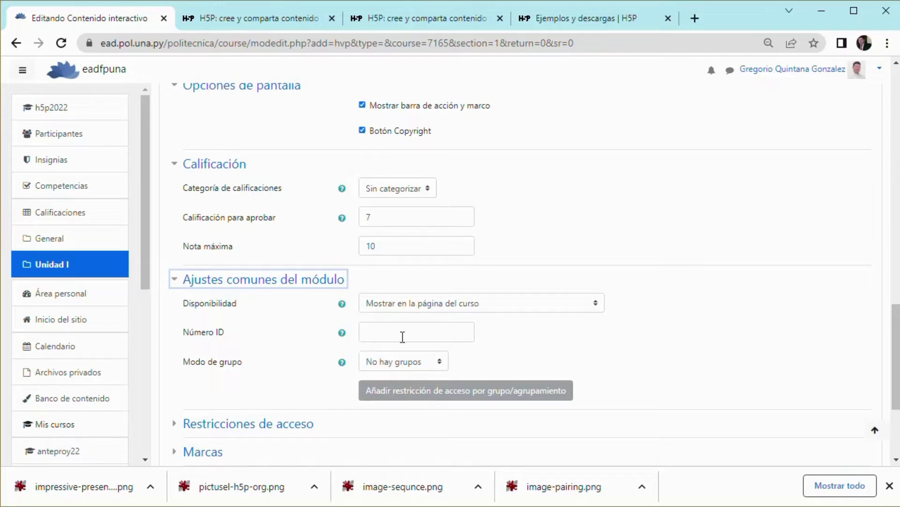
left_click(384, 365)
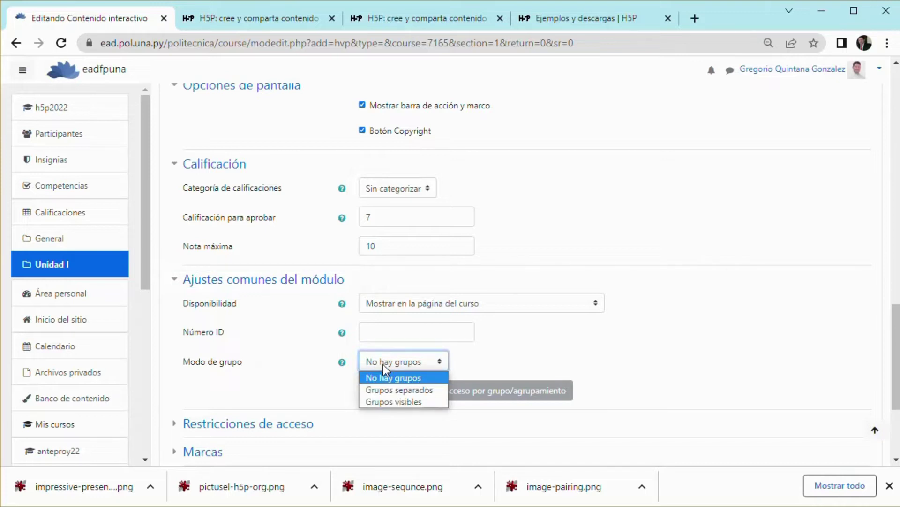
left_click(383, 365)
scroll(307, 345, "down", 3)
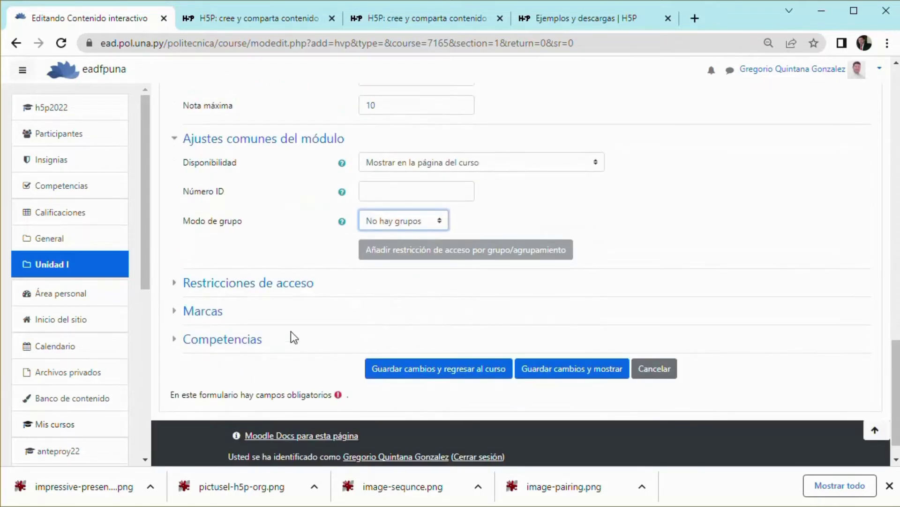
left_click(217, 286)
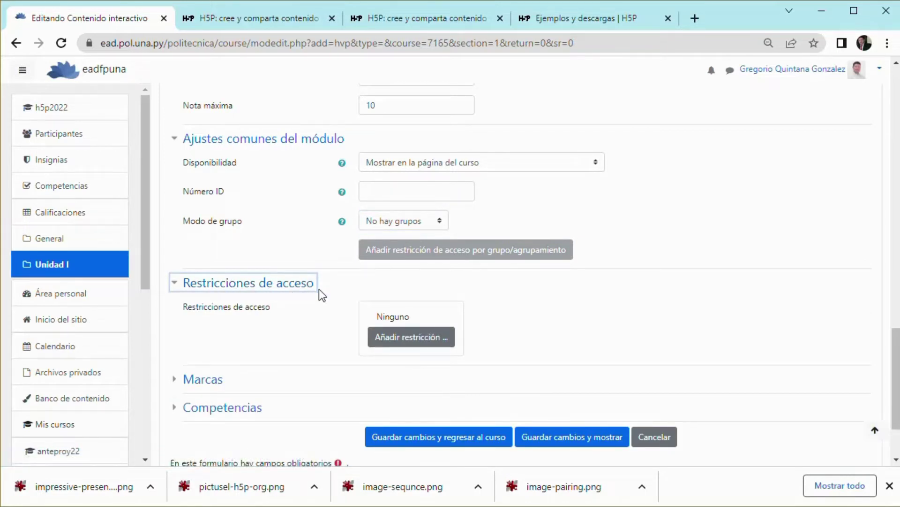
left_click(393, 344)
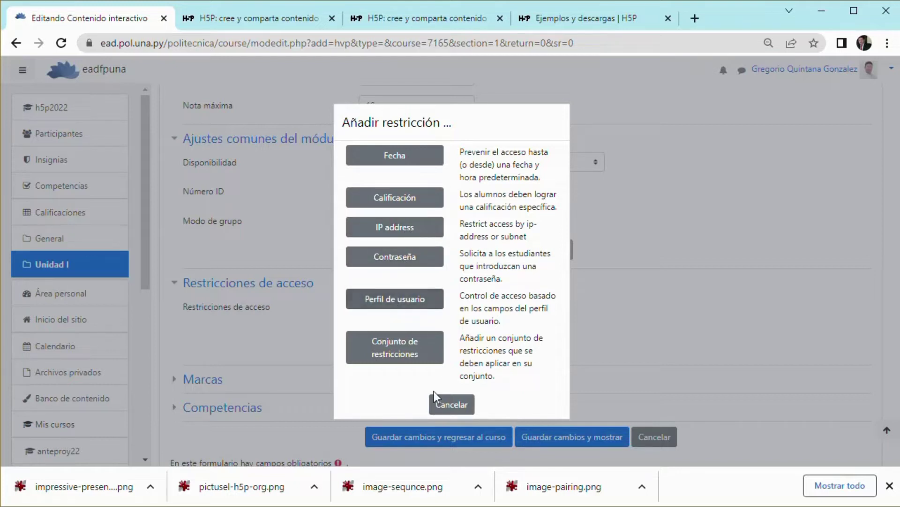
left_click(472, 408)
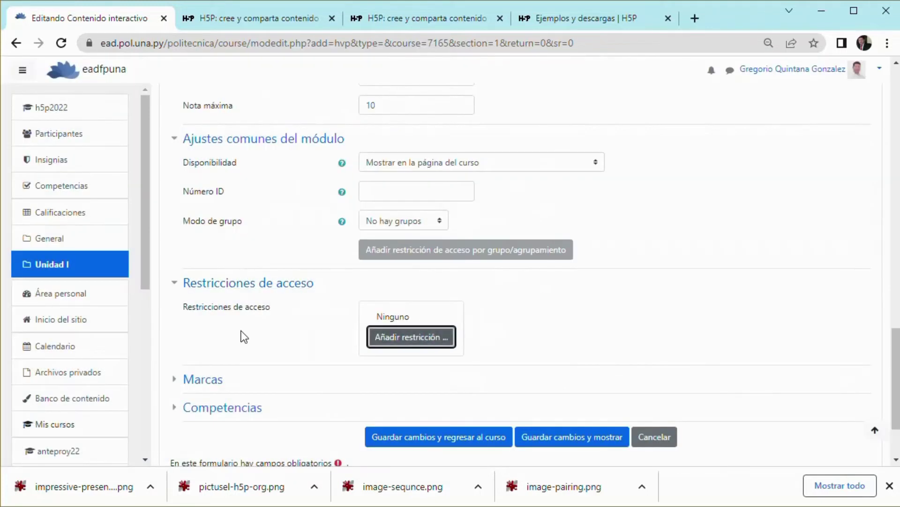
scroll(240, 338, "down", 1)
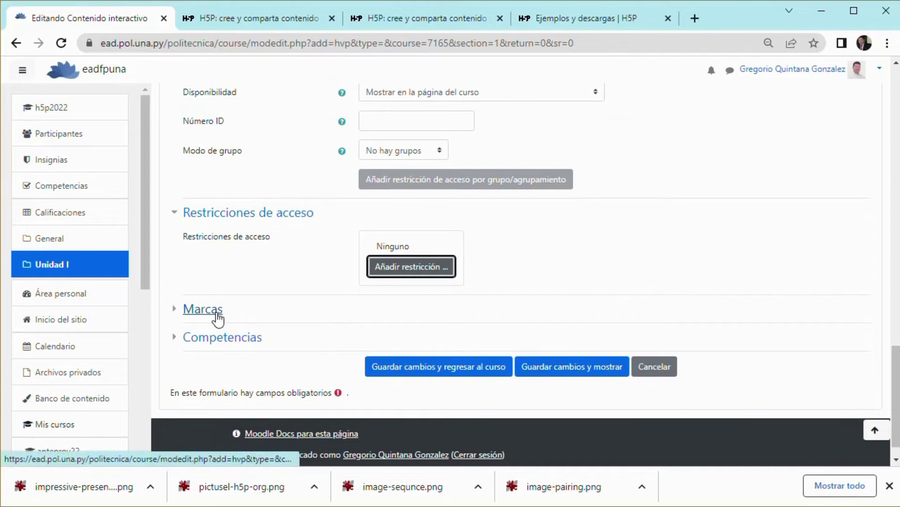
left_click(215, 312)
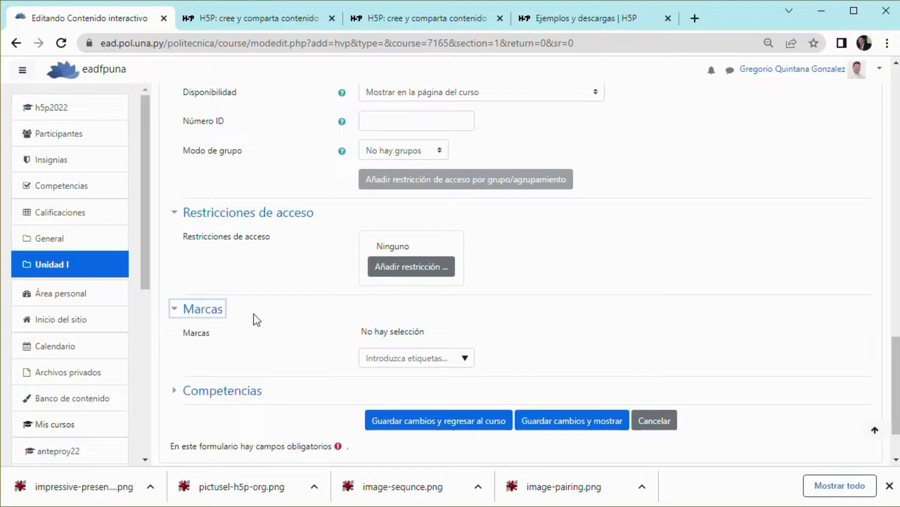
left_click(176, 310)
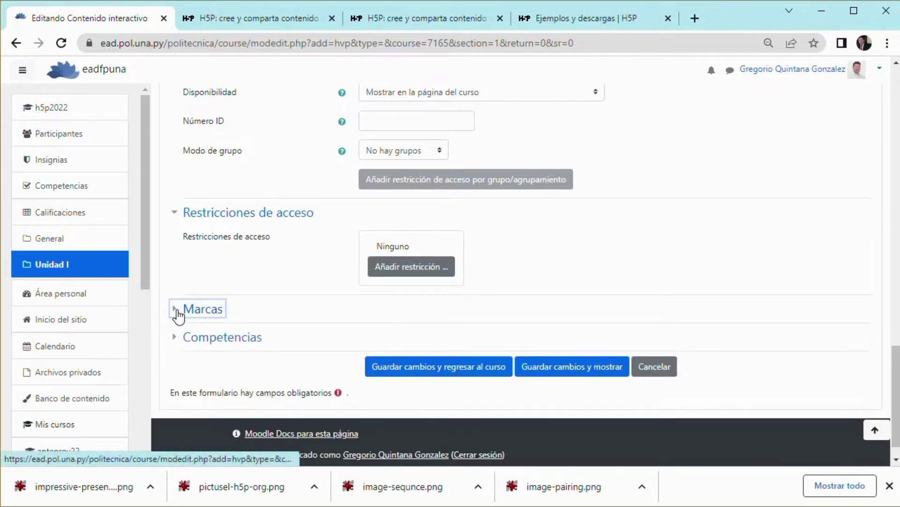
left_click(177, 214)
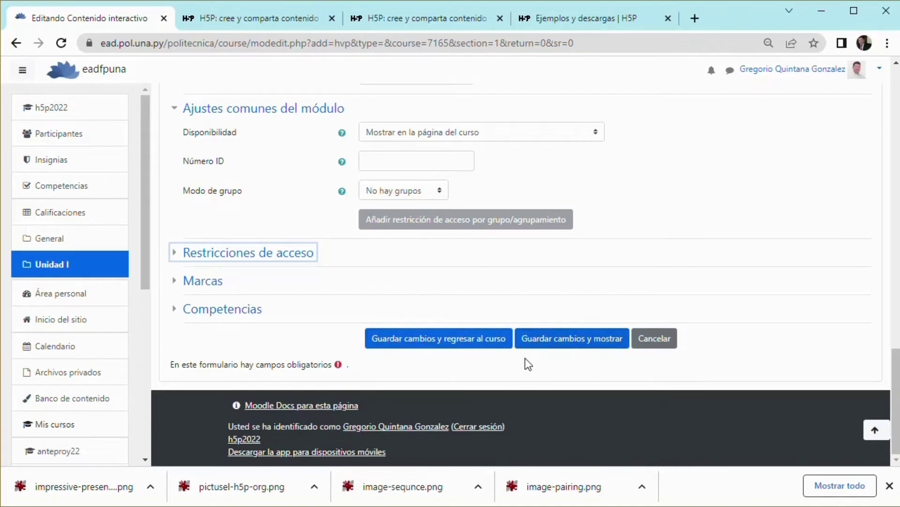
- Review the whole activity form from the description down and try to save the changes and display the activity
scroll(458, 221, "up", 7)
scroll(433, 158, "up", 10)
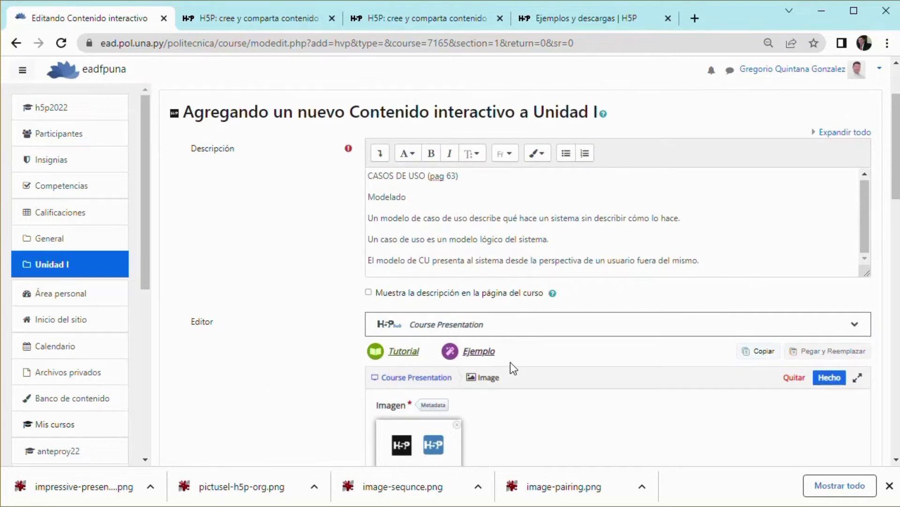
scroll(435, 277, "down", 6)
scroll(431, 292, "down", 14)
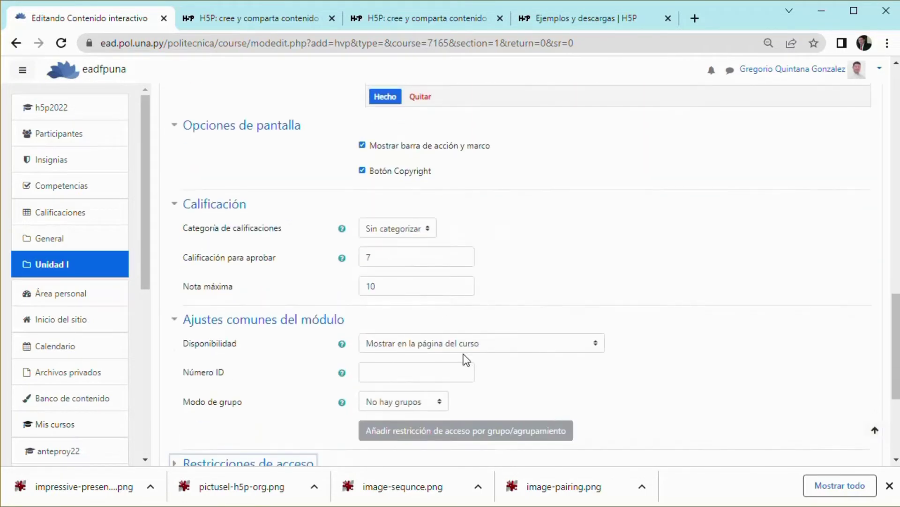
left_click(553, 412)
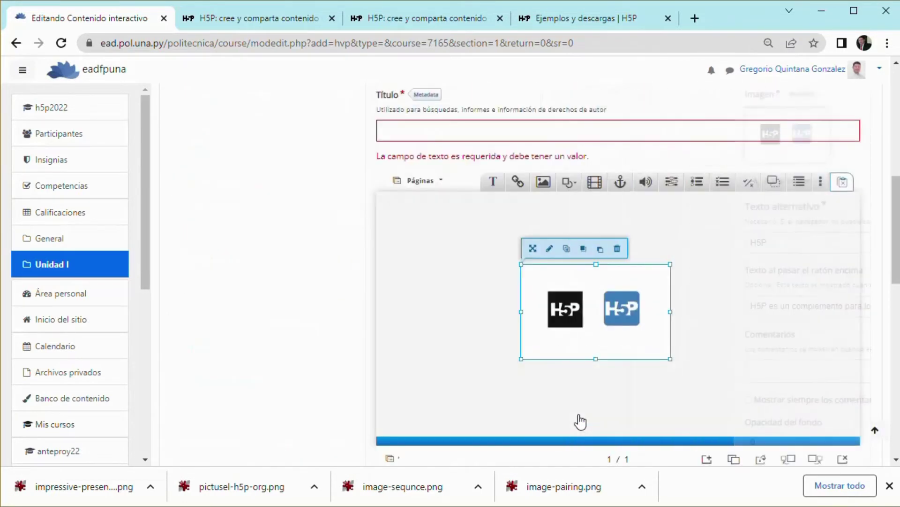
- Enter "H5P Contenido interactivo" as the title of the course presentation
left_click(396, 132)
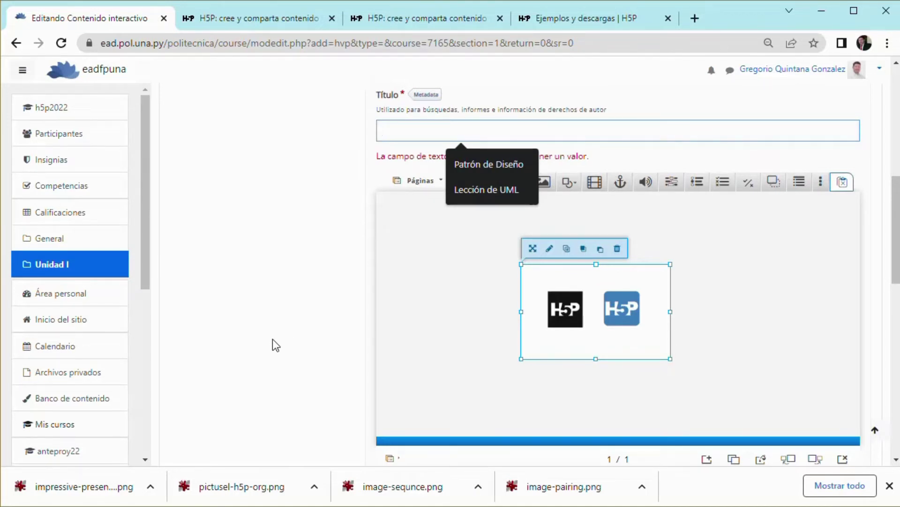
type("H")
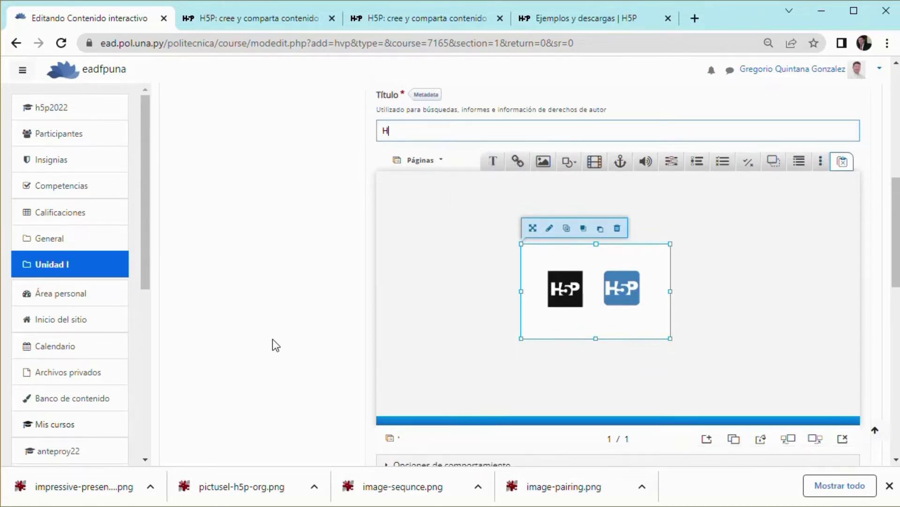
type("5P Contenido interactivo")
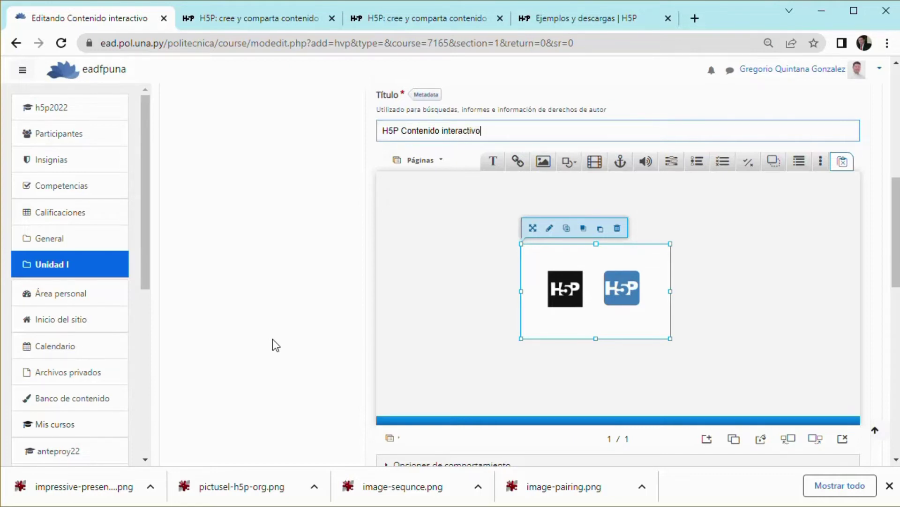
left_click(297, 325)
- Save the changes to the new interactive content and display the activity
scroll(510, 308, "down", 5)
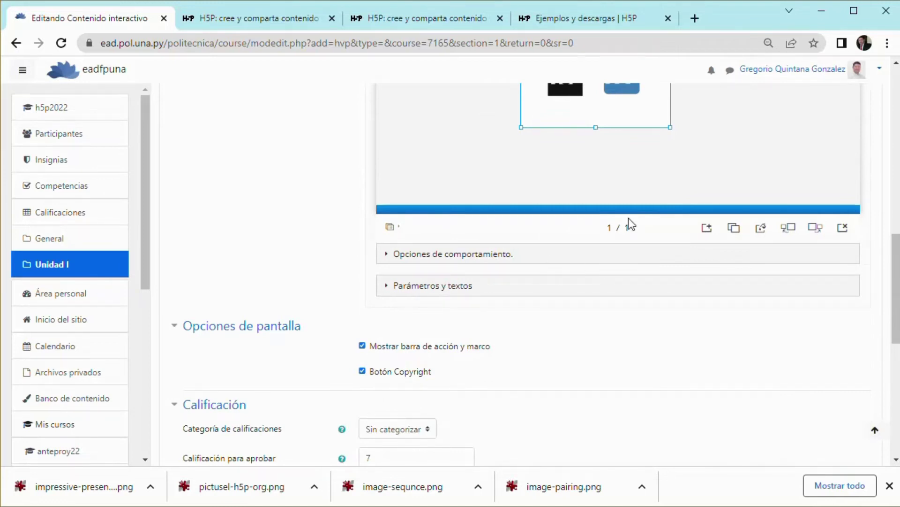
scroll(586, 154, "up", 3)
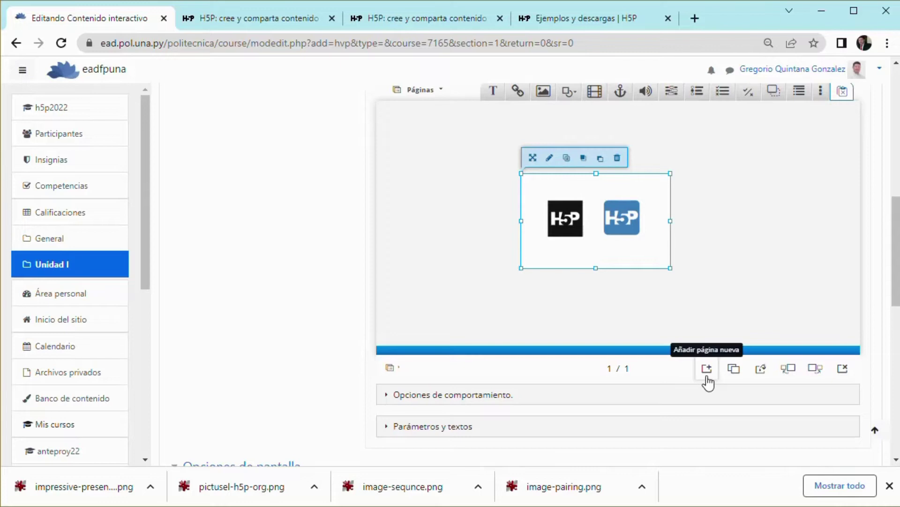
scroll(578, 300, "down", 7)
scroll(557, 329, "down", 3)
left_click(572, 398)
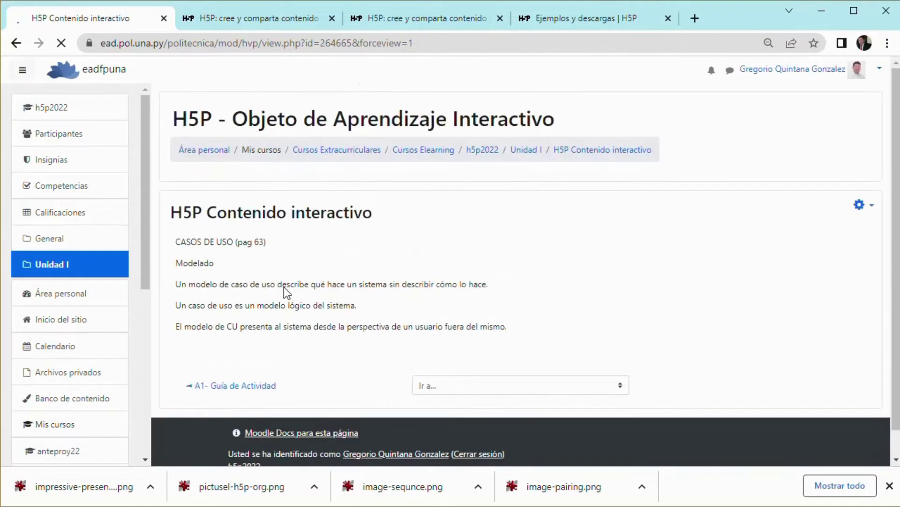
- Return to the course's Unidad I section and open the H5P Contenido interactivo activity from there
scroll(345, 195, "down", 1)
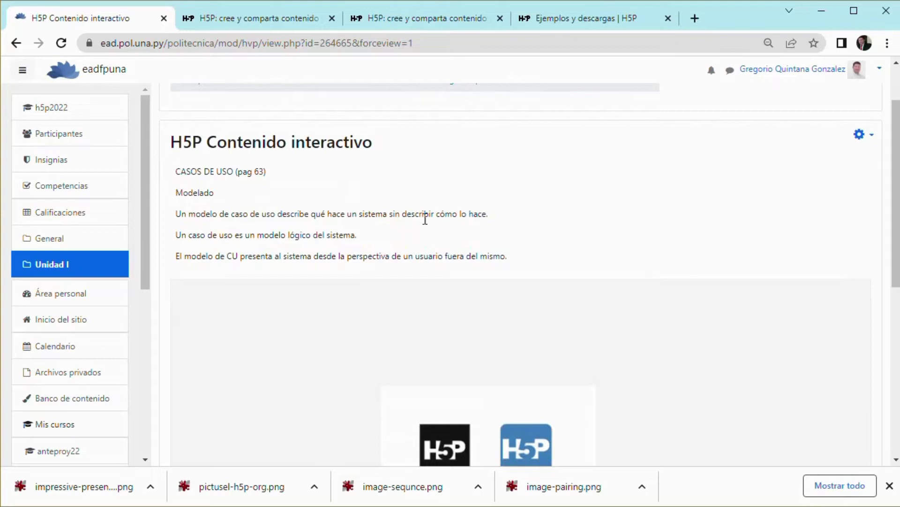
scroll(516, 211, "up", 1)
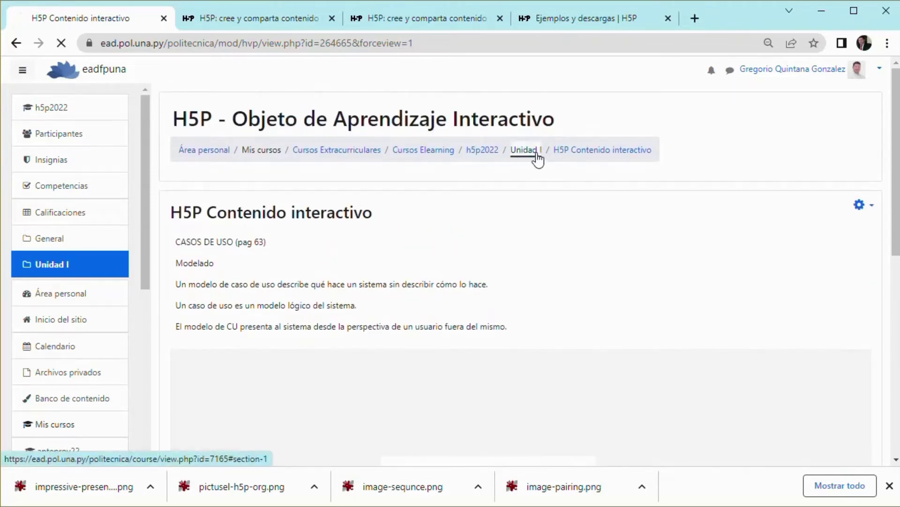
left_click(525, 161)
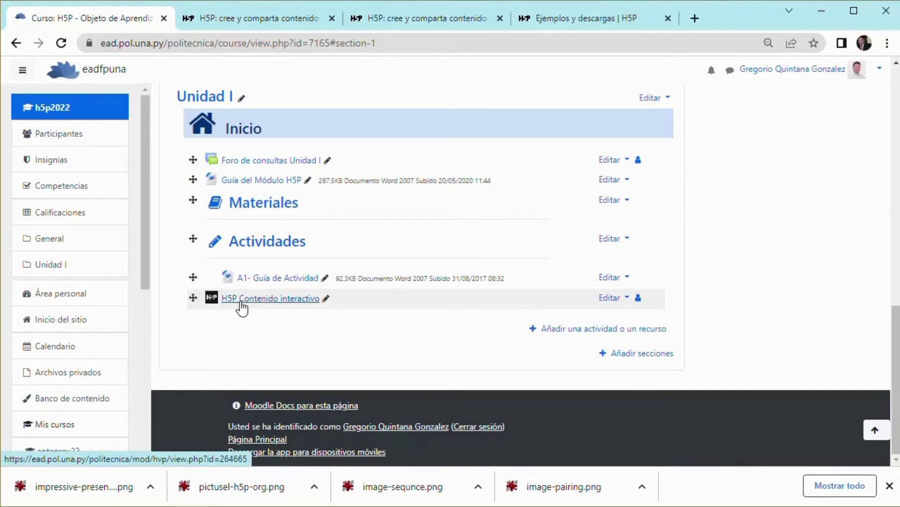
left_click(272, 302)
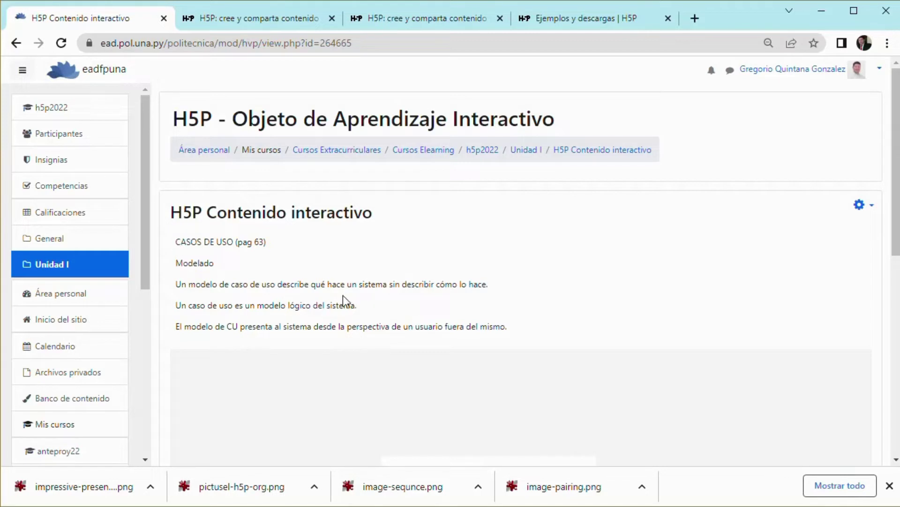
- Examine the published presentation with its description, logo slide, page navigation and reuse and embed options
scroll(364, 277, "down", 7)
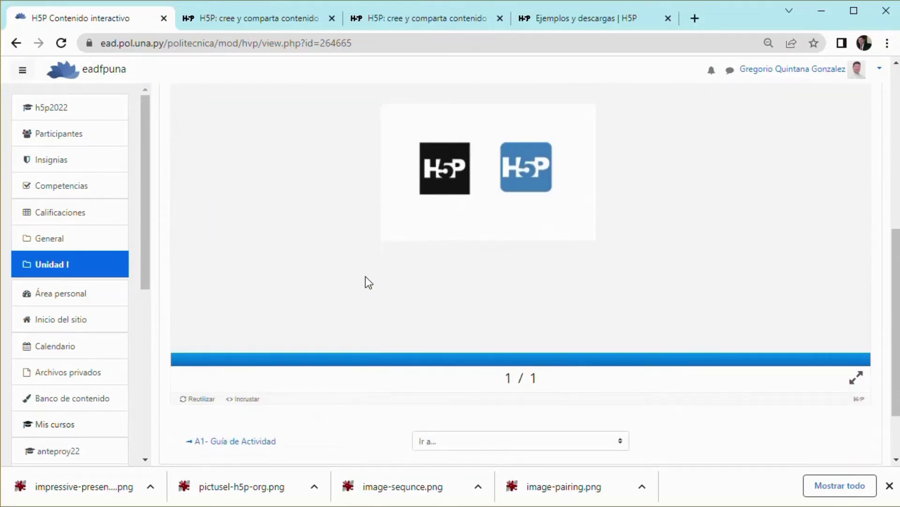
scroll(545, 272, "up", 2)
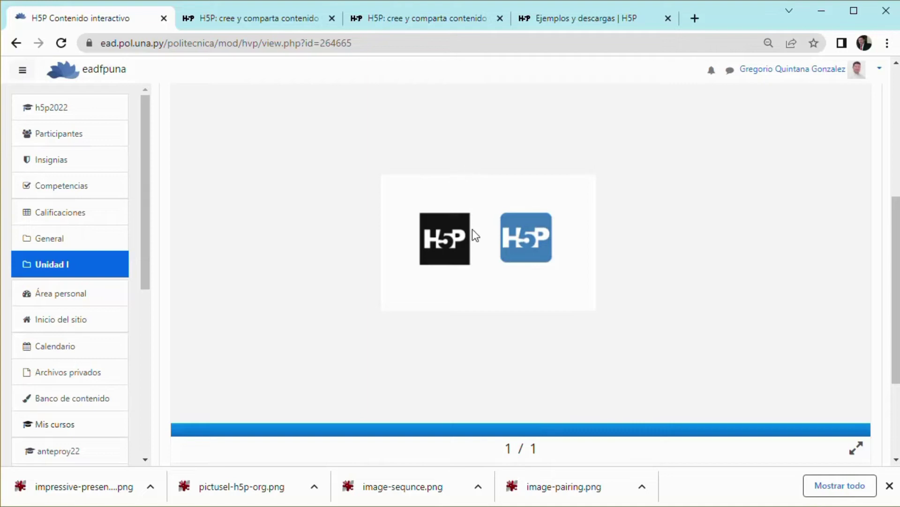
scroll(492, 337, "down", 2)
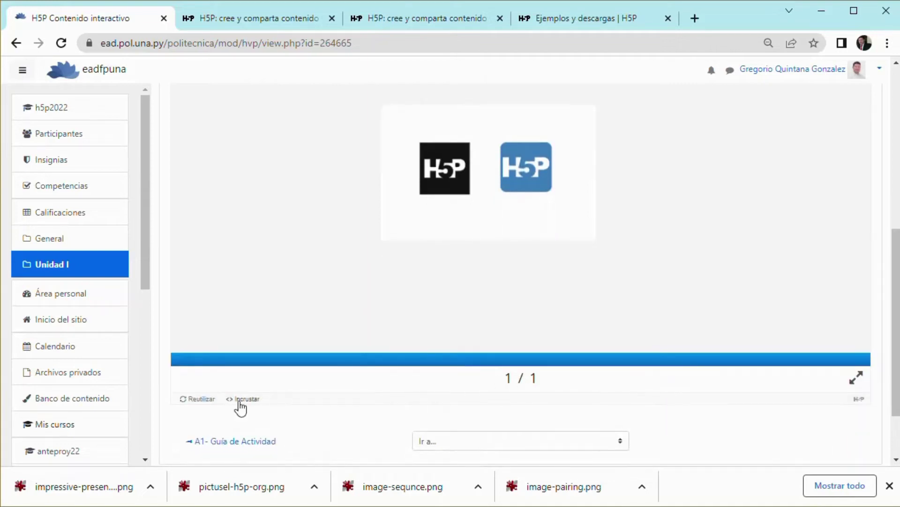
scroll(510, 422, "down", 2)
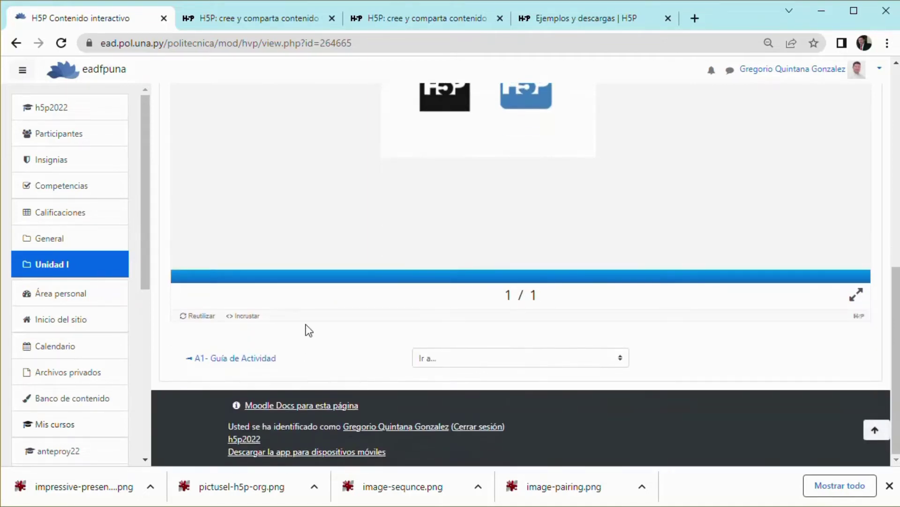
scroll(306, 324, "up", 10)
scroll(352, 308, "down", 2)
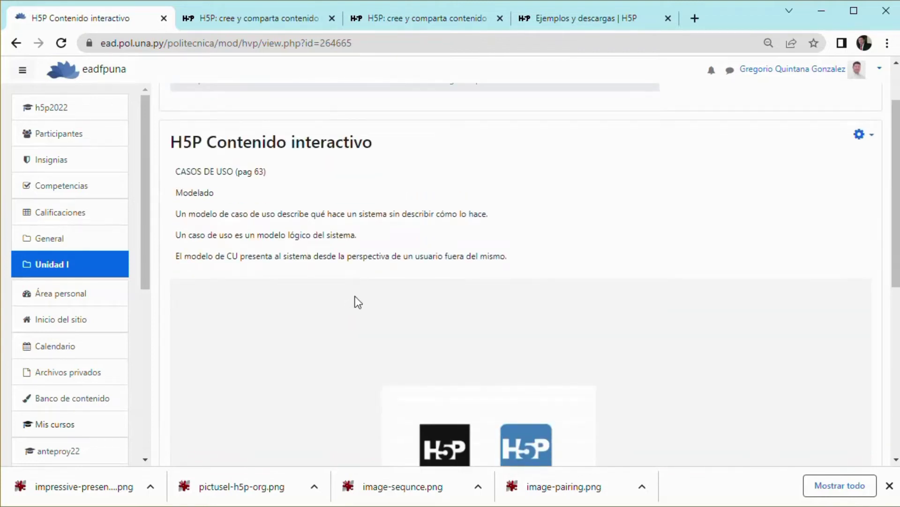
scroll(422, 295, "down", 5)
scroll(652, 263, "up", 5)
scroll(670, 234, "up", 2)
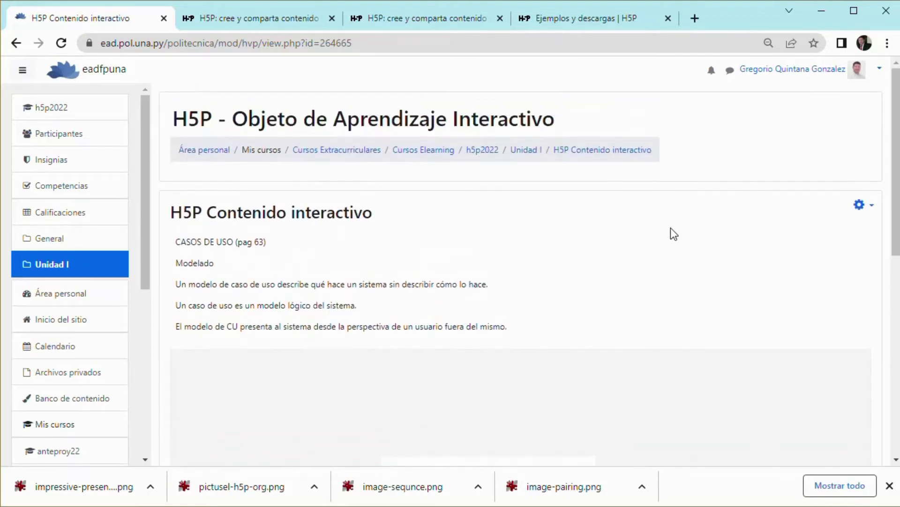
- Open the settings of the H5P Contenido interactivo activity for editing, down to its presentation editor
left_click(870, 208)
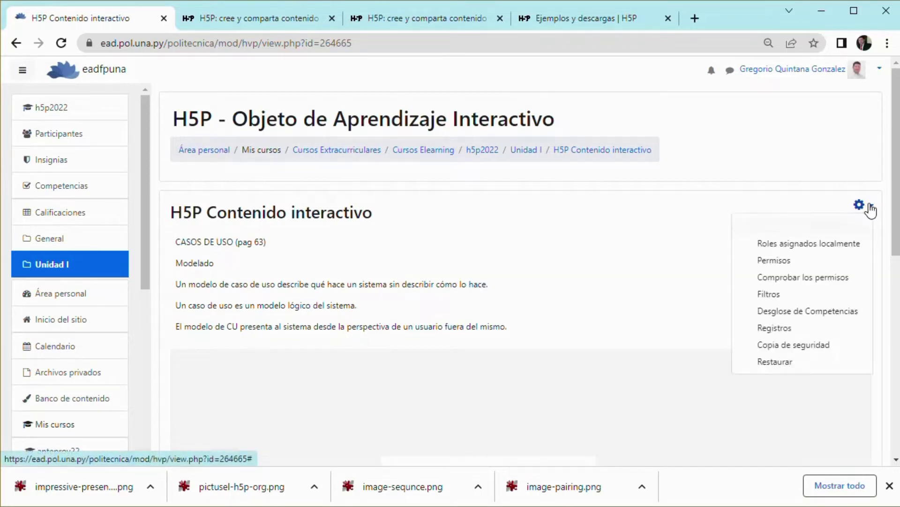
left_click(804, 232)
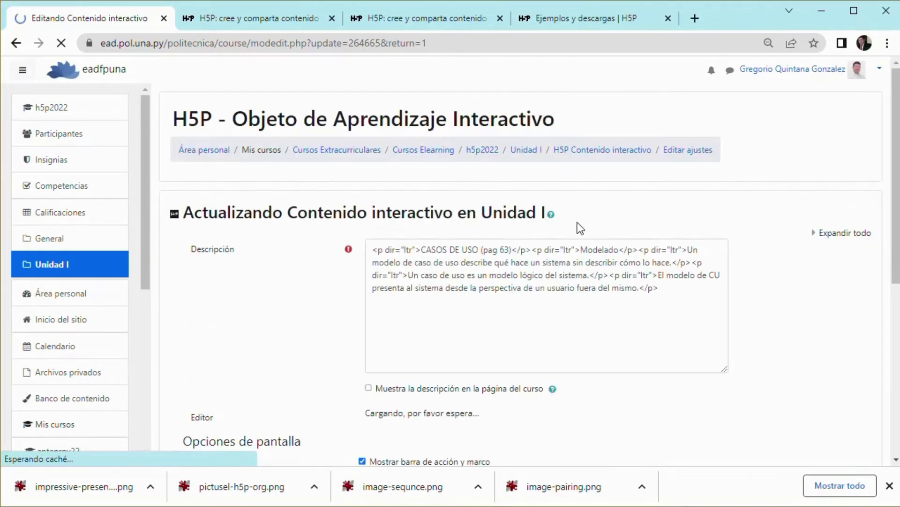
scroll(563, 268, "down", 6)
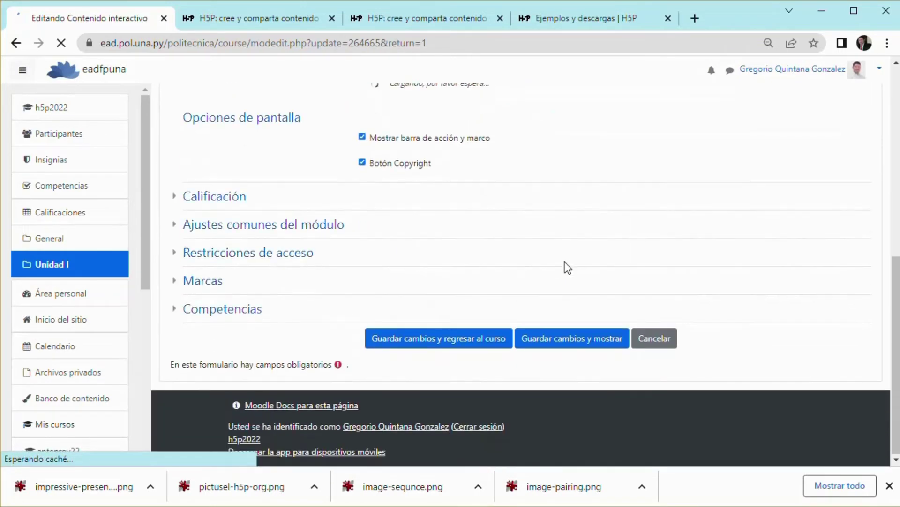
scroll(567, 267, "up", 4)
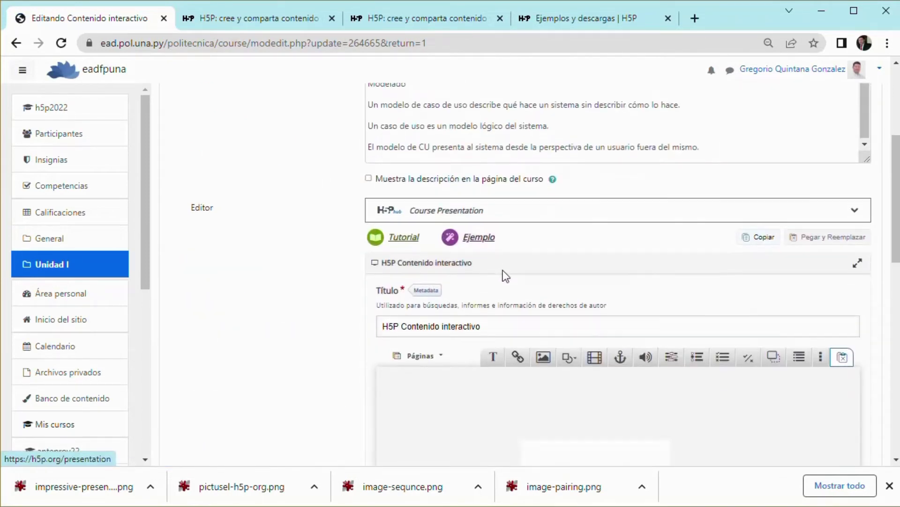
scroll(543, 285, "down", 4)
scroll(708, 274, "down", 2)
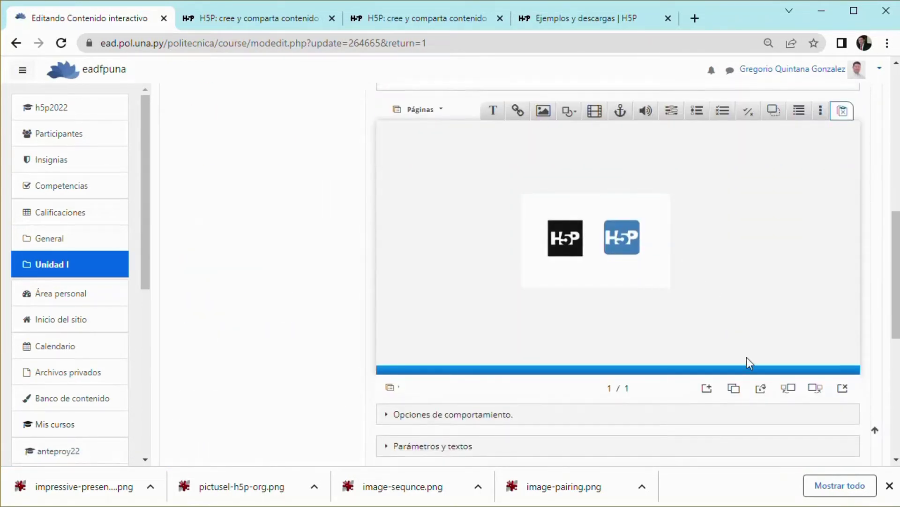
- Add a new page after the logo page and upload accordion-icon.png as an image for it
left_click(708, 392)
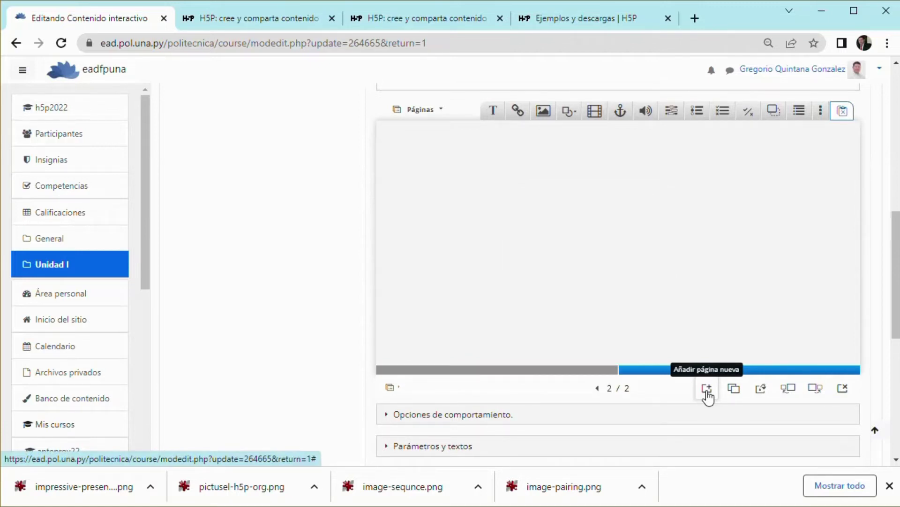
left_click(545, 113)
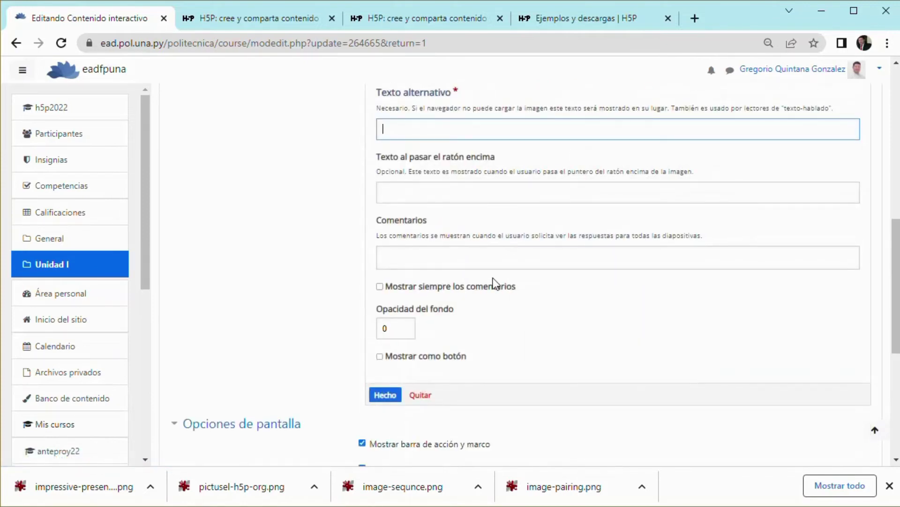
scroll(496, 170, "up", 3)
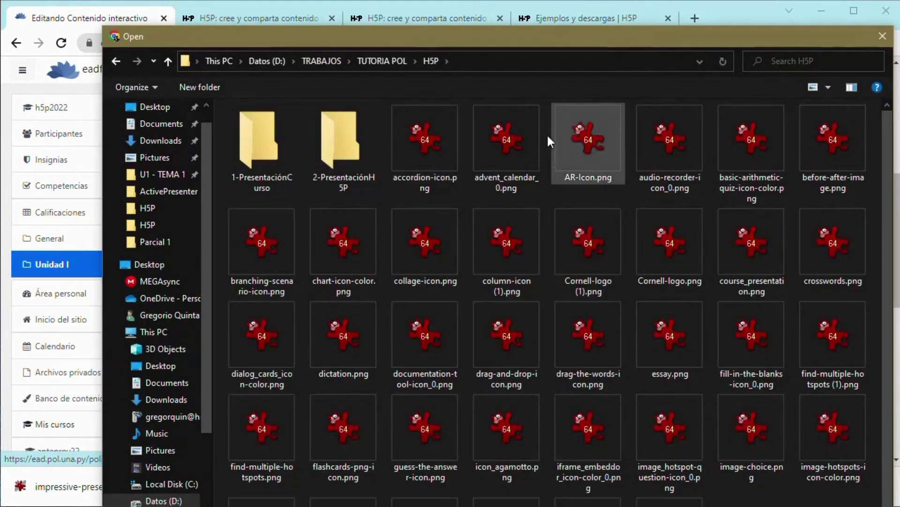
left_click(425, 158)
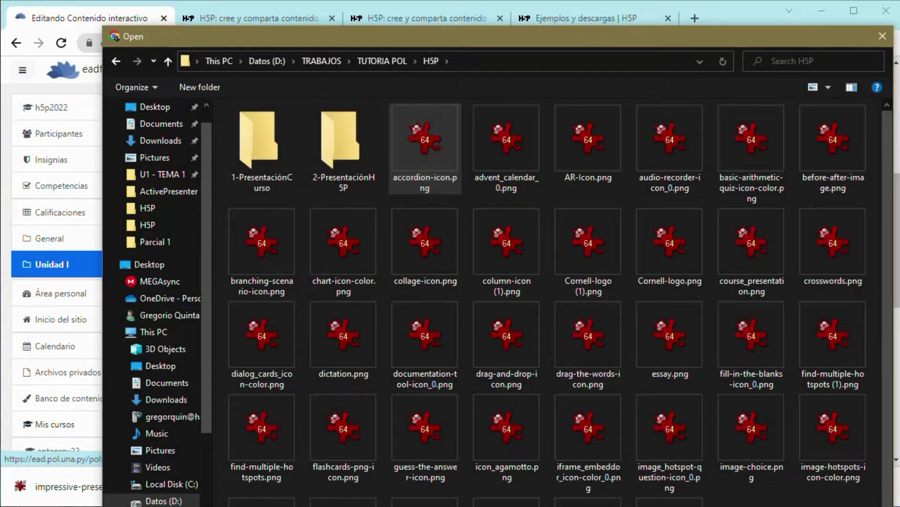
key("Return")
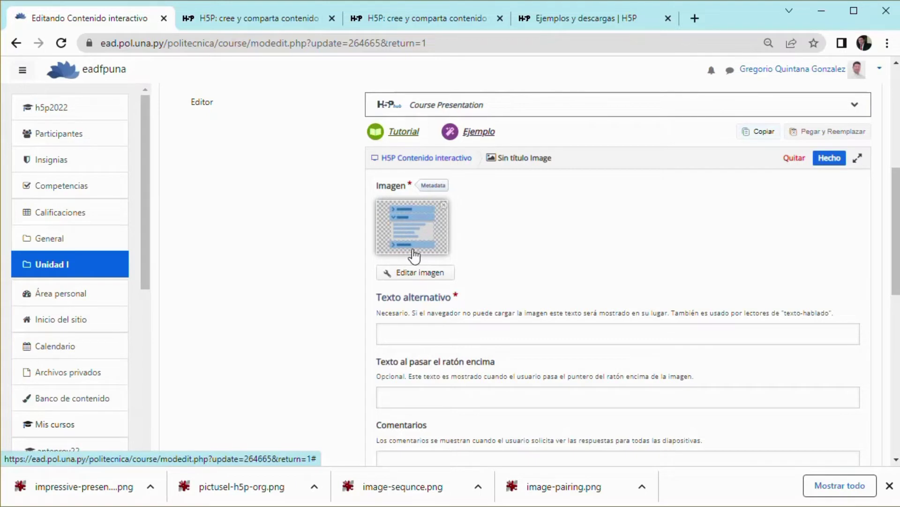
- Set the image's alternative text to "Acordeon" and its hover text to "Puede usarse como Glosario"
left_click(411, 331)
type("Acordeon")
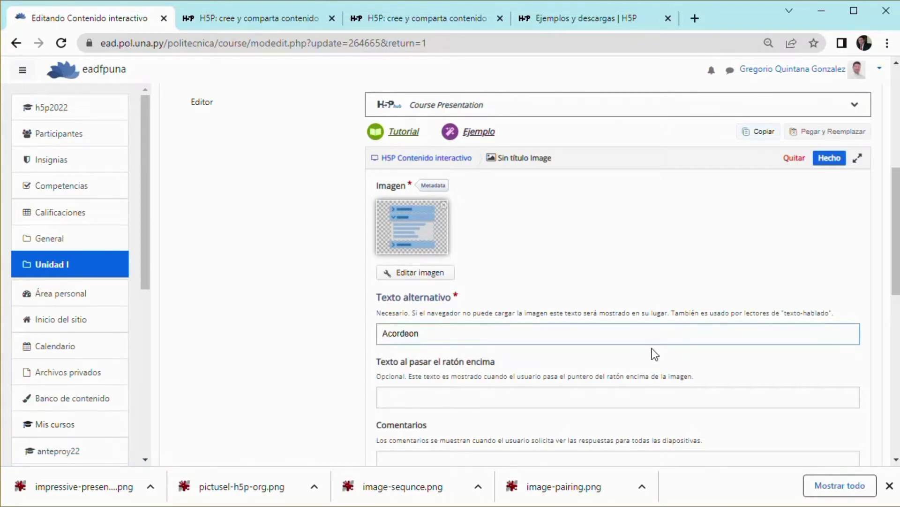
left_click(495, 401)
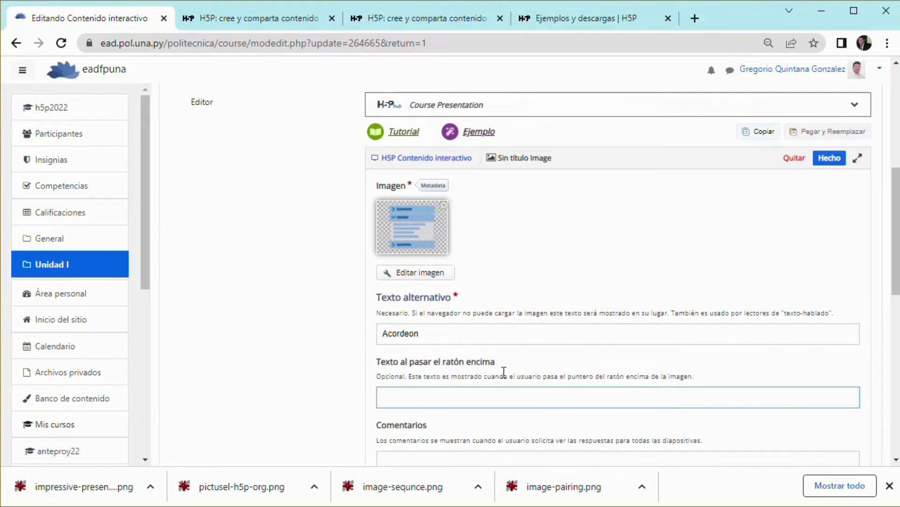
type("Puede usarse como Glosarozsario")
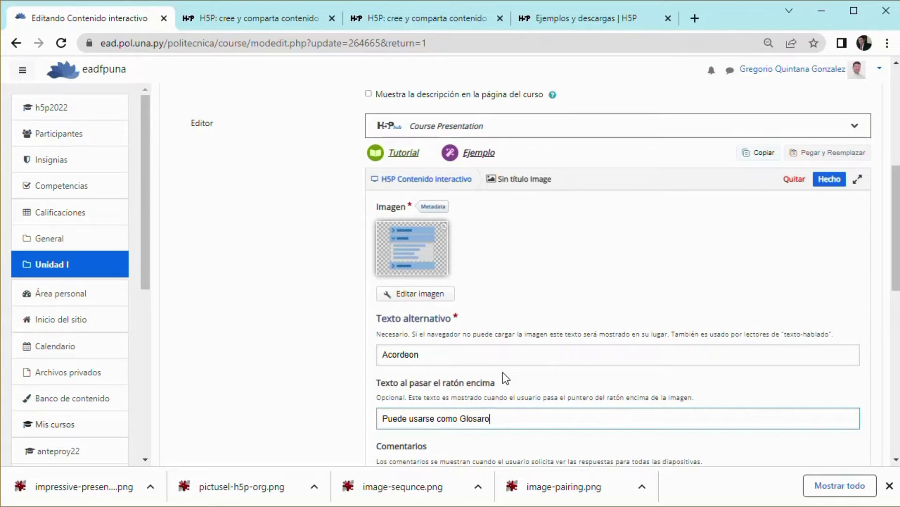
- Review the image's remaining options and finish inserting the accordion image on the second page
scroll(516, 361, "down", 6)
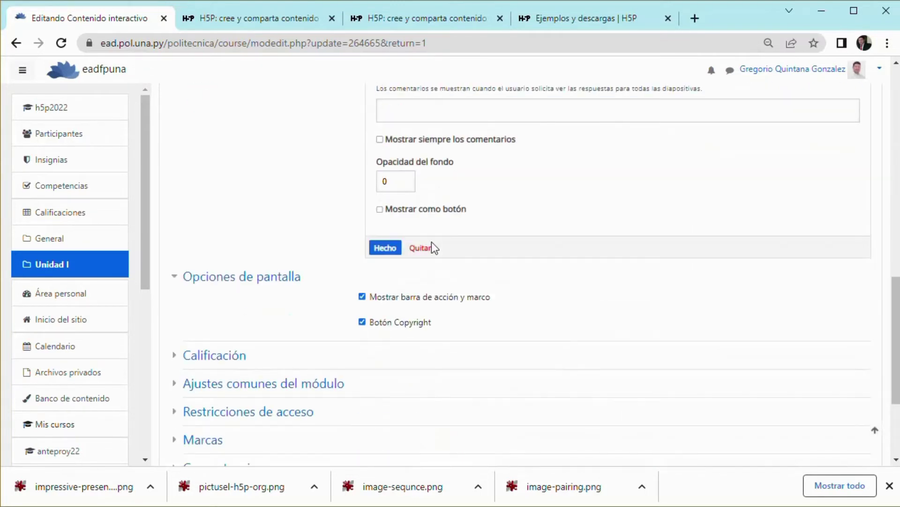
scroll(425, 276, "up", 7)
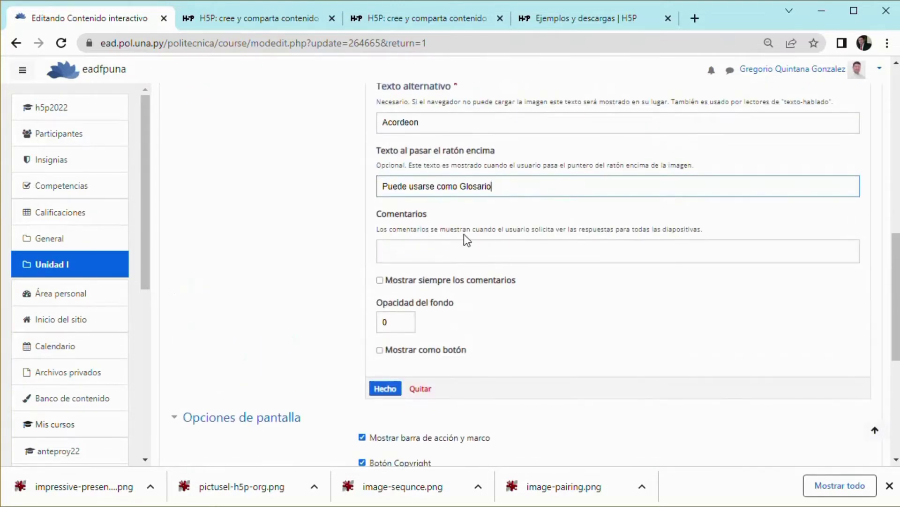
scroll(756, 261, "up", 3)
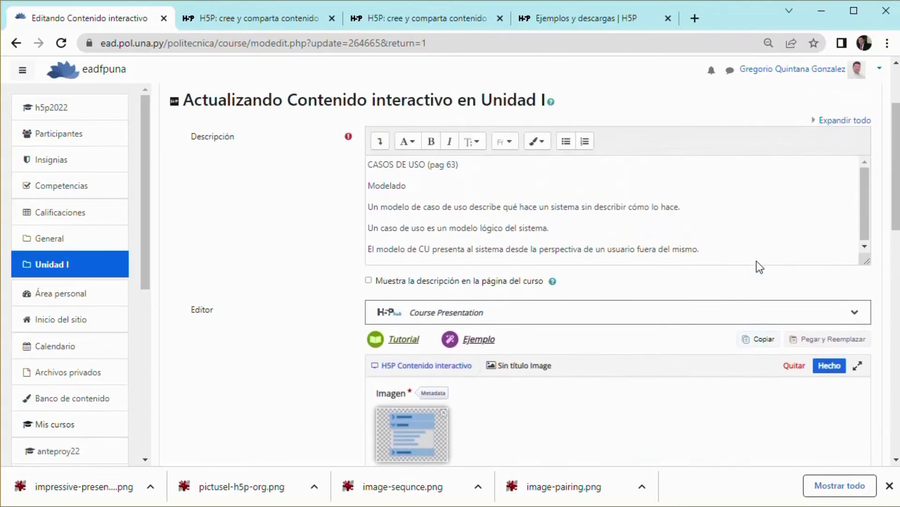
scroll(757, 261, "down", 5)
scroll(758, 261, "down", 8)
scroll(758, 264, "up", 9)
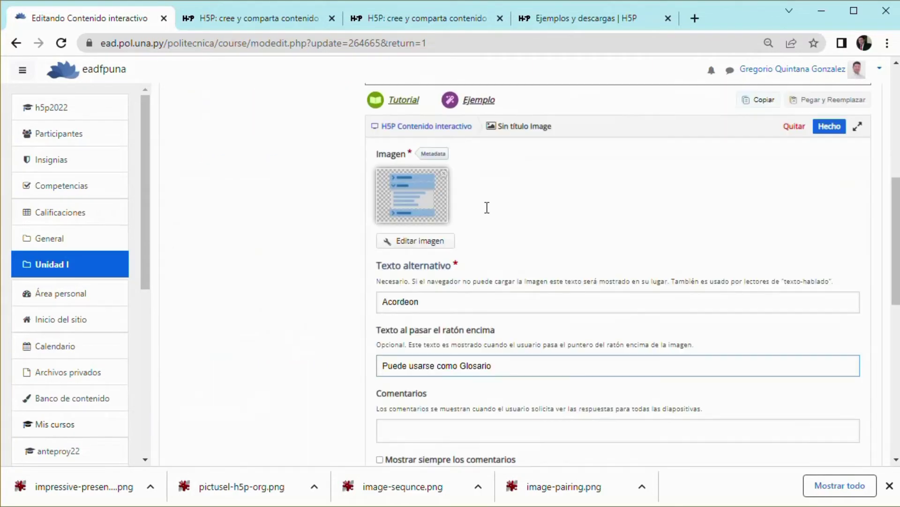
left_click(830, 127)
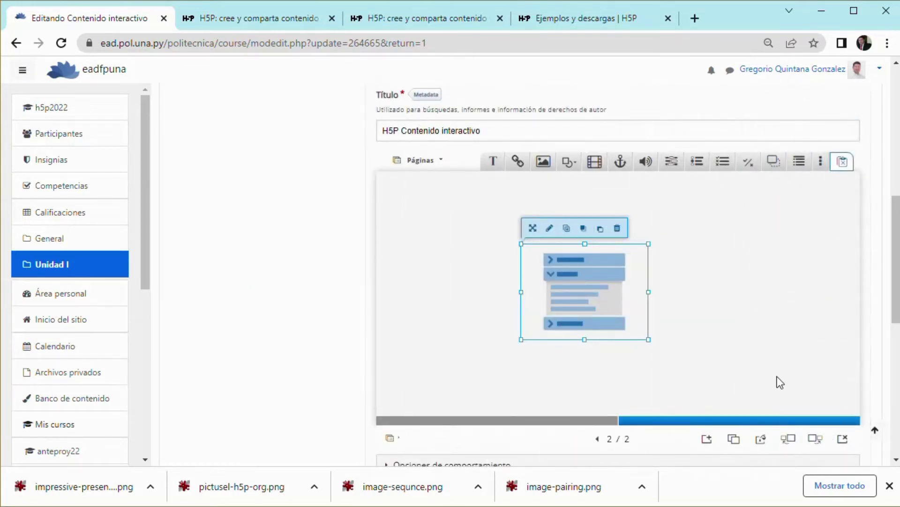
scroll(770, 366, "down", 2)
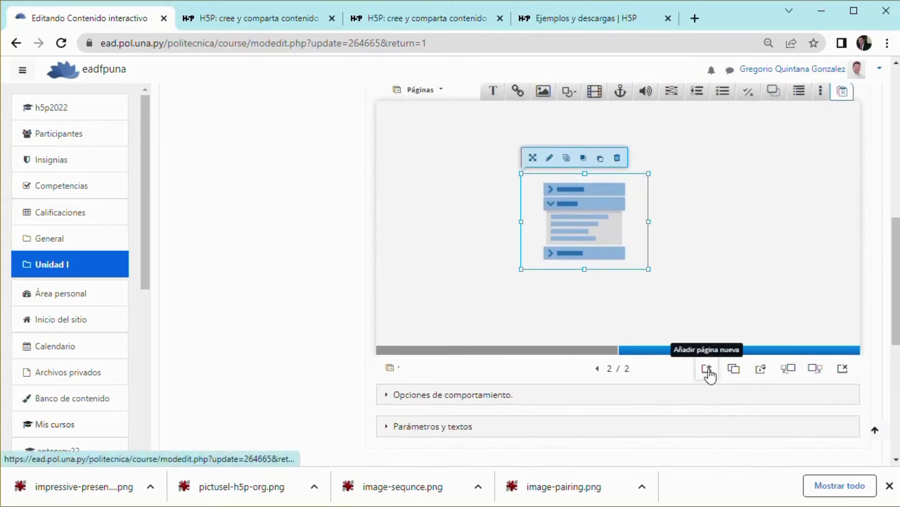
- Add a third page to the presentation and upload the Christmas tree picture advent_calendar_0.png as an image for it
left_click(707, 370)
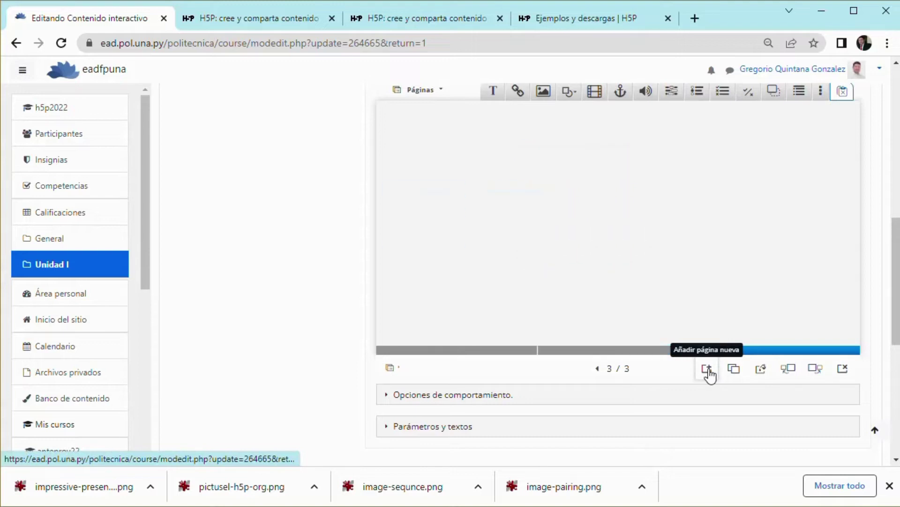
left_click(543, 111)
scroll(515, 150, "up", 4)
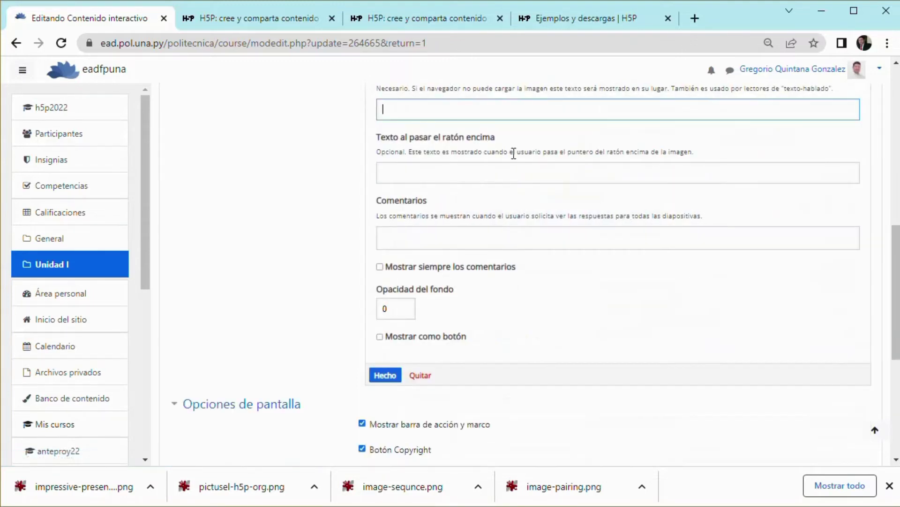
left_click(406, 254)
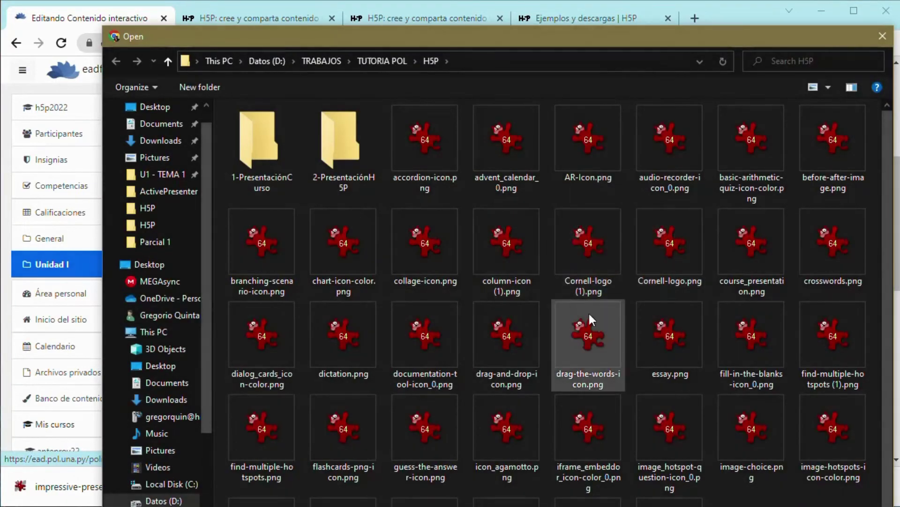
double_click(635, 188)
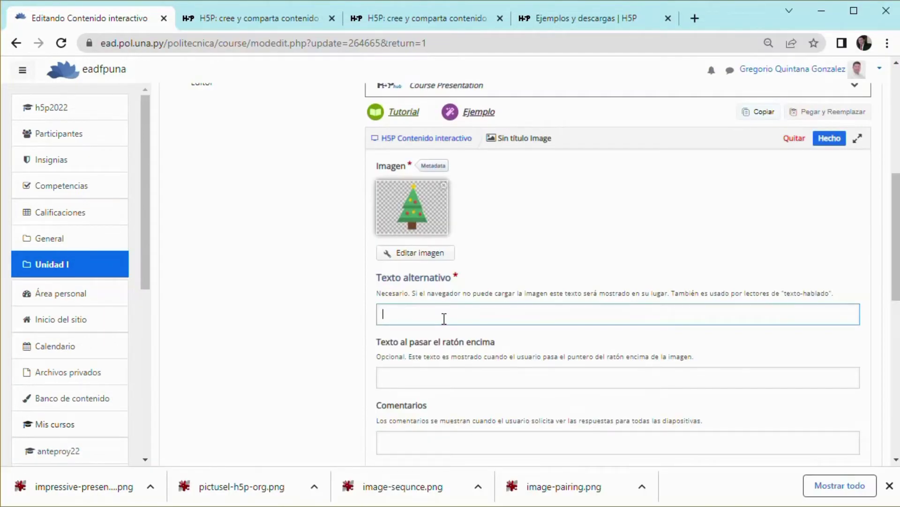
- Set the tree image's alternative text to "Árbon" and its hover text to "Árbol decorado", and finish inserting it
type("Arbon")
key("Tab")
type("A")
key("BackSpace")
type("Árbol Deco")
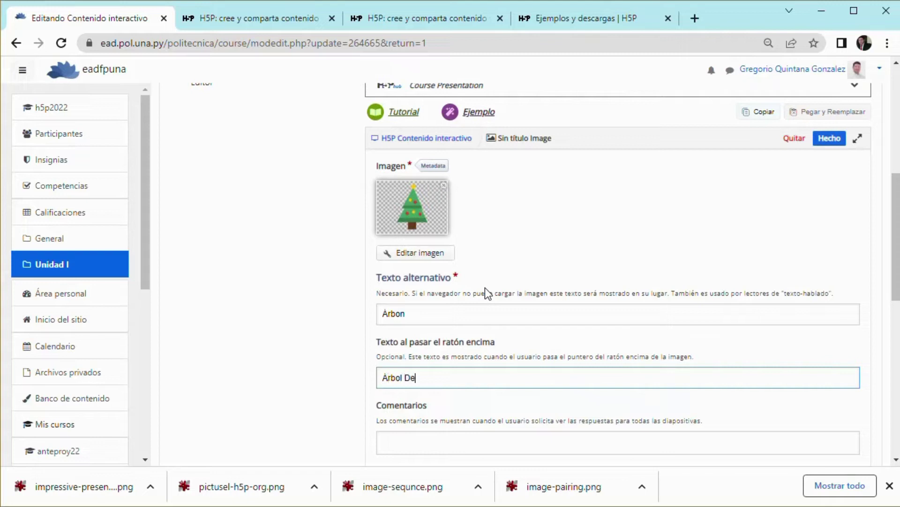
key("BackSpace")
key("BackSpace")
key("BackSpace")
key("BackSpace")
type("decorado")
scroll(549, 271, "down", 3)
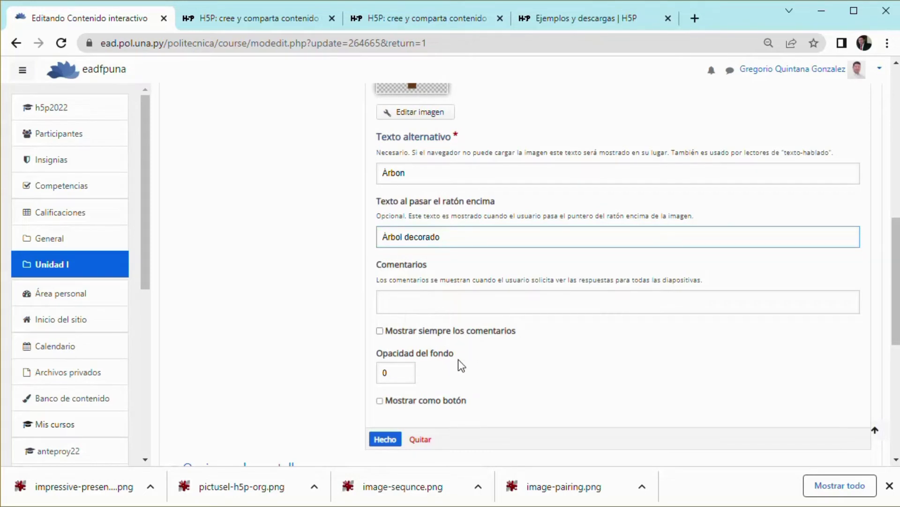
scroll(440, 282, "down", 3)
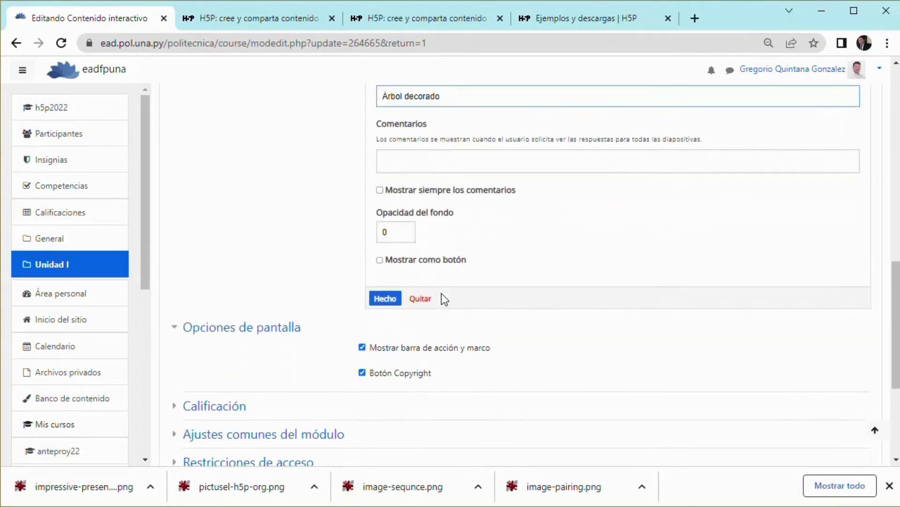
left_click(395, 300)
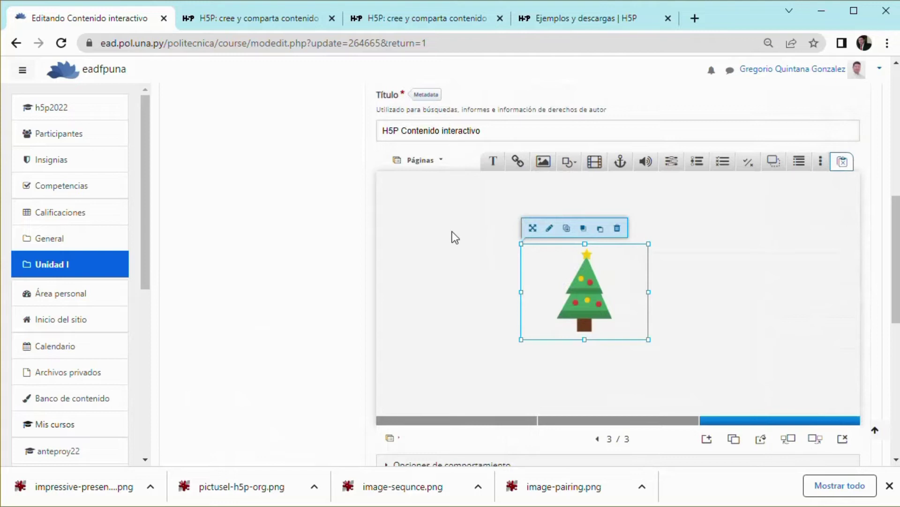
- Save the activity and display it with the browser zoom set to 100%
scroll(542, 317, "down", 10)
left_click(597, 347)
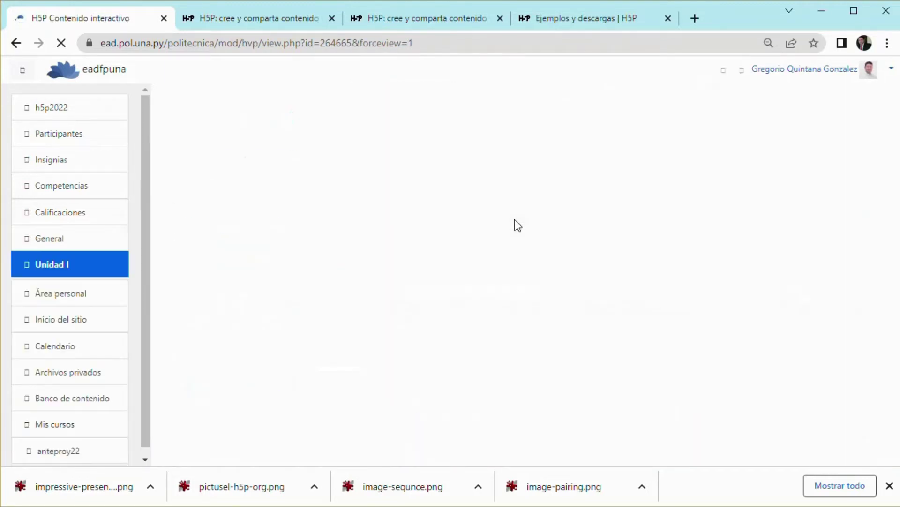
scroll(528, 211, "down", 4)
scroll(529, 213, "down", 5)
scroll(544, 228, "up", 3)
key("ctrl+minus")
key("ctrl+minus")
key("ctrl+minus")
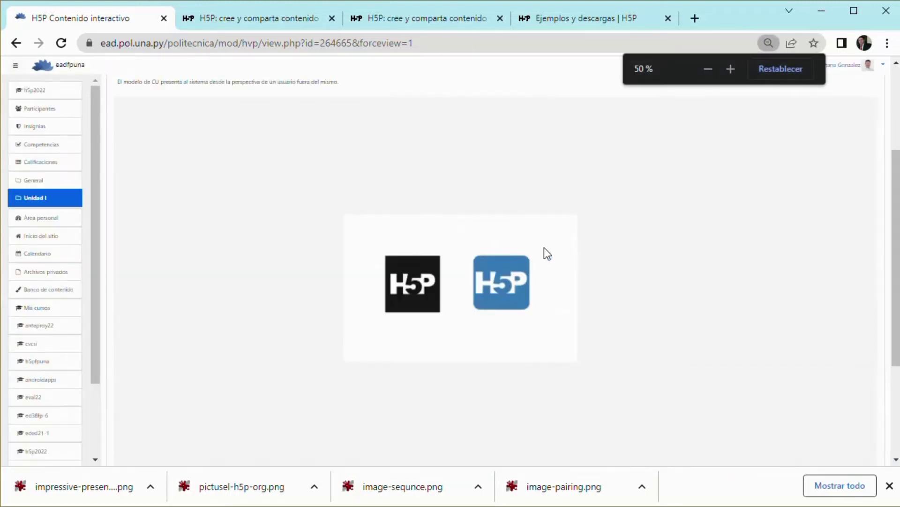
key("ctrl+minus")
key("ctrl+plus")
key("ctrl+plus")
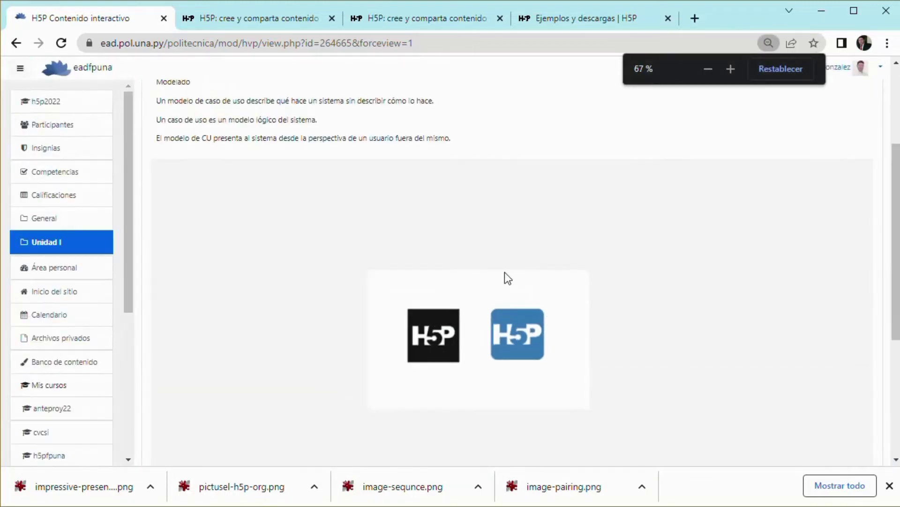
key("ctrl+plus")
key("ctrl+plus")
key("ctrl+plus")
key("ctrl+plus")
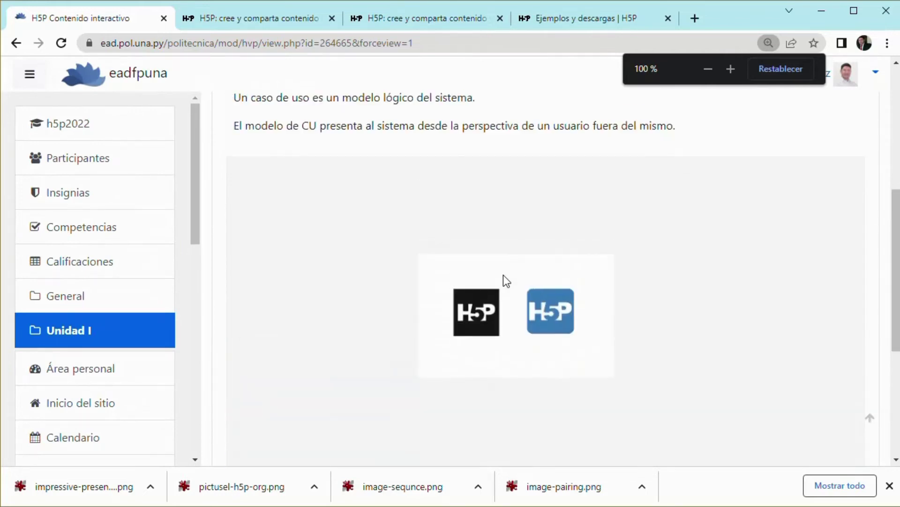
- Page through the displayed presentation from the logo page to the third page and back to the first
scroll(522, 331, "down", 1)
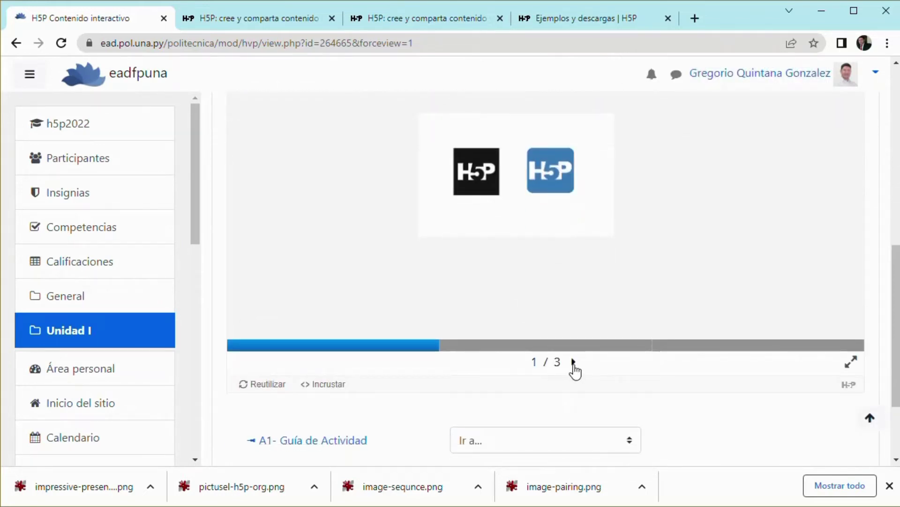
left_click(573, 362)
left_click(573, 362)
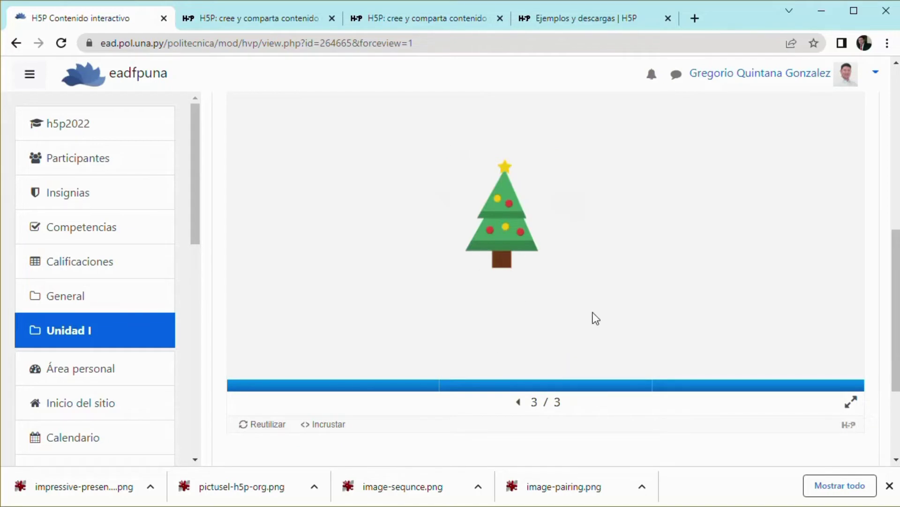
scroll(595, 318, "down", 2)
left_click(519, 332)
left_click(519, 332)
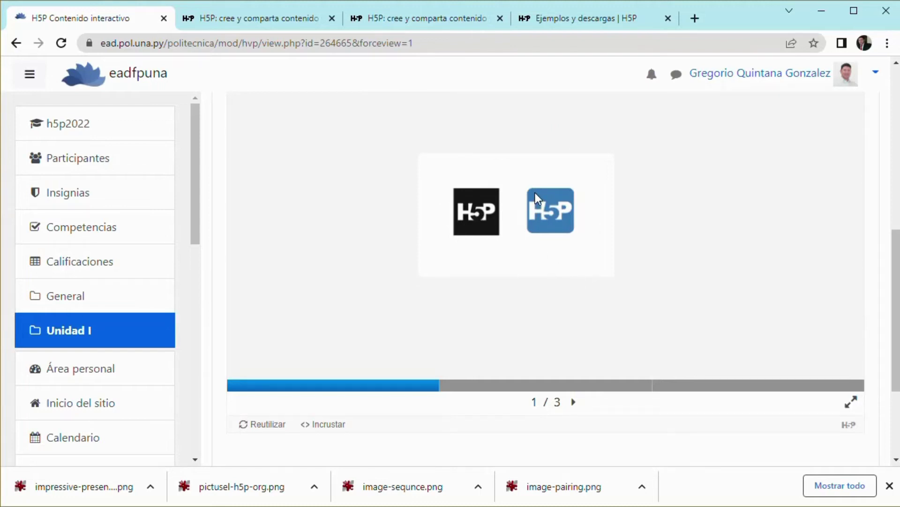
mouse_move(535, 192)
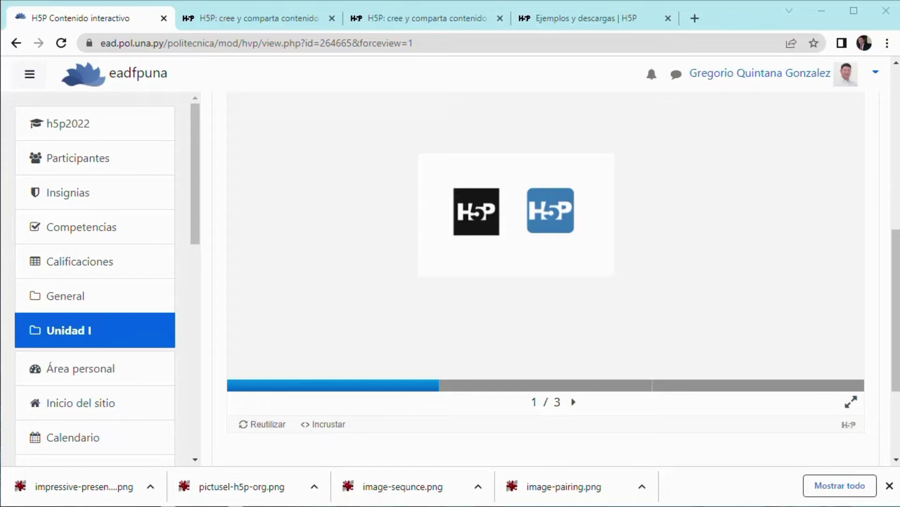
- Open the settings of the H5P Contenido interactivo activity for editing again, down to its presentation editor
scroll(546, 281, "up", 6)
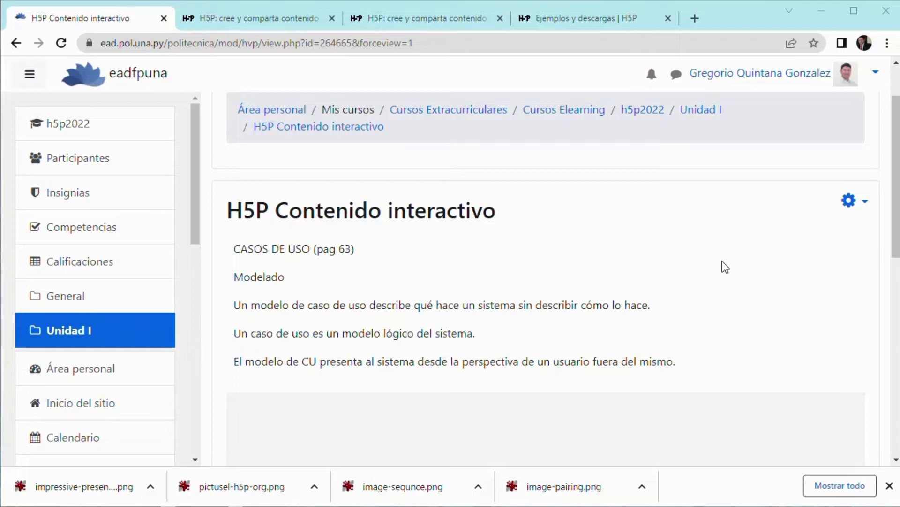
scroll(720, 266, "down", 5)
scroll(518, 320, "down", 1)
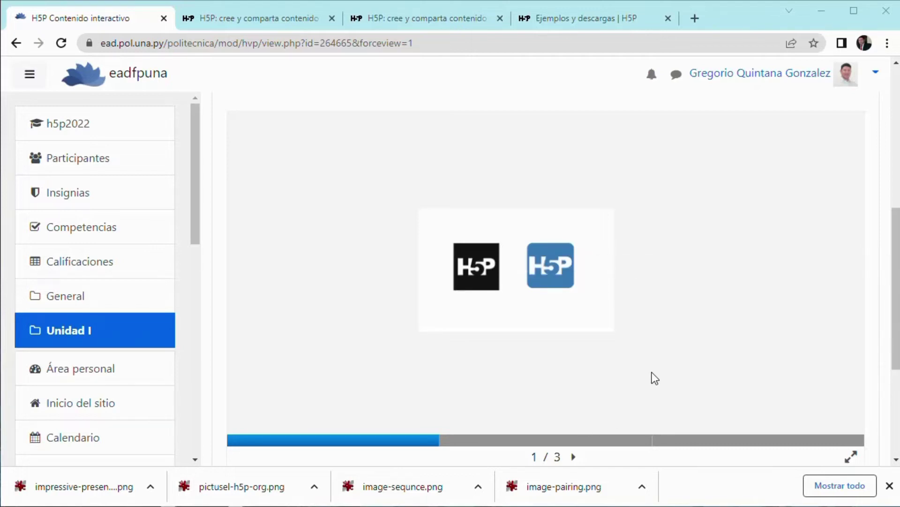
scroll(687, 278, "up", 2)
scroll(688, 280, "up", 3)
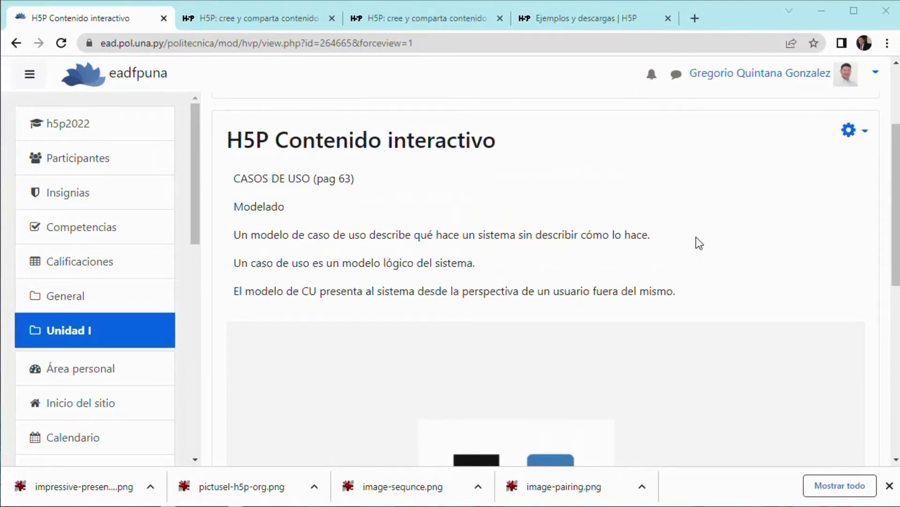
left_click(867, 137)
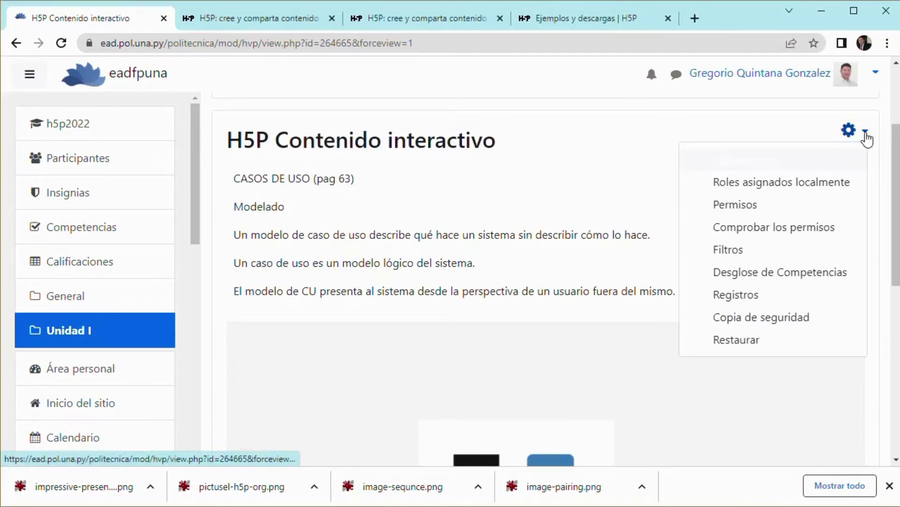
left_click(794, 162)
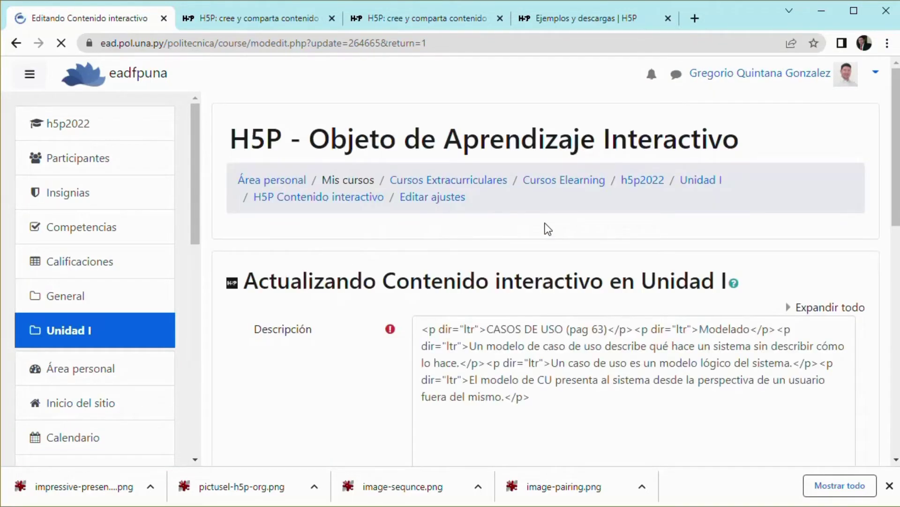
scroll(546, 225, "down", 6)
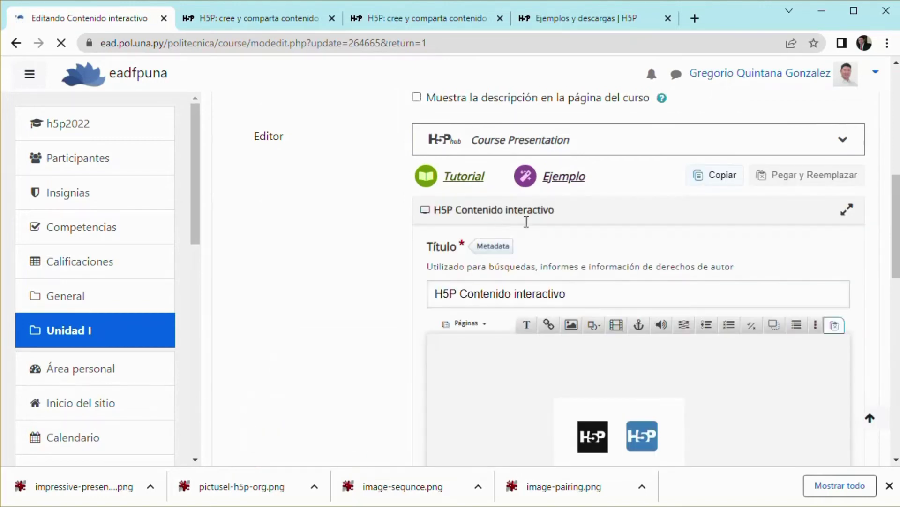
scroll(563, 300, "down", 1)
scroll(646, 332, "down", 1)
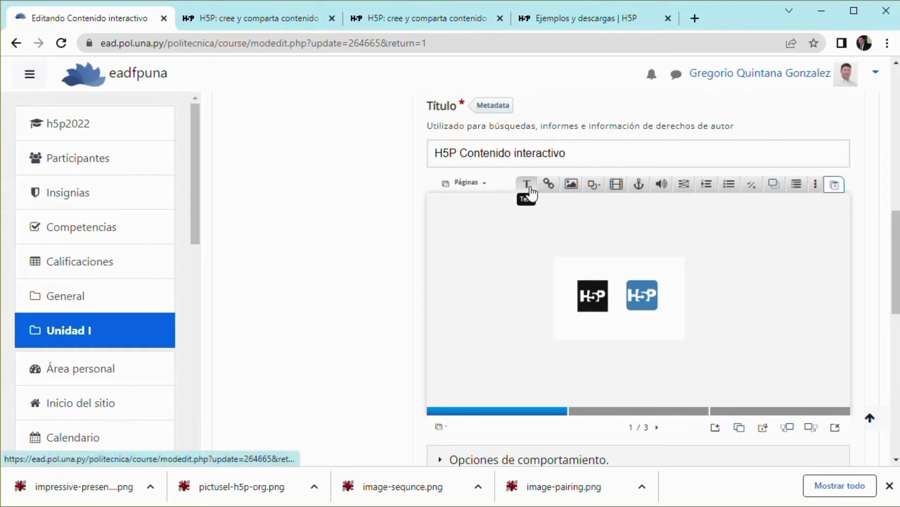
- Add the text "¿Conócias la herramienta H5P?" to the first page, shrink its box and place it above the logo image
left_click(529, 191)
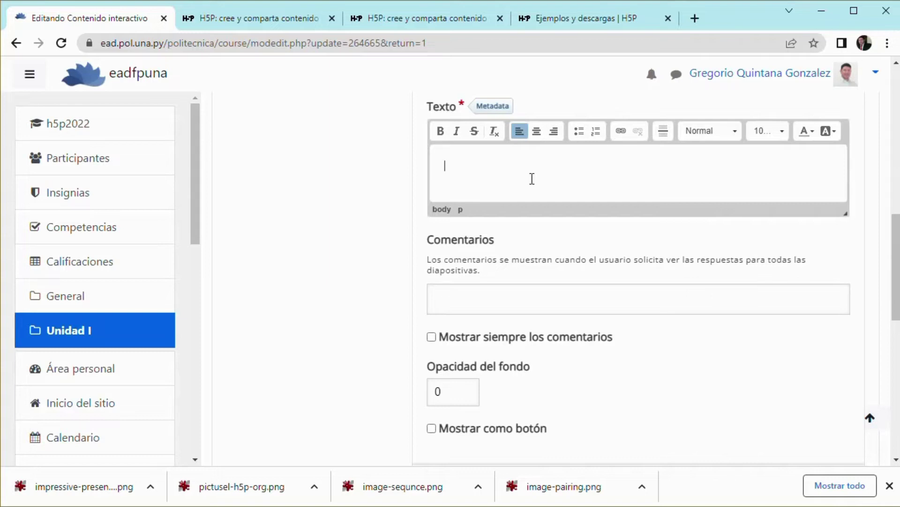
type("¿")
type("Conócias la herramienta ")
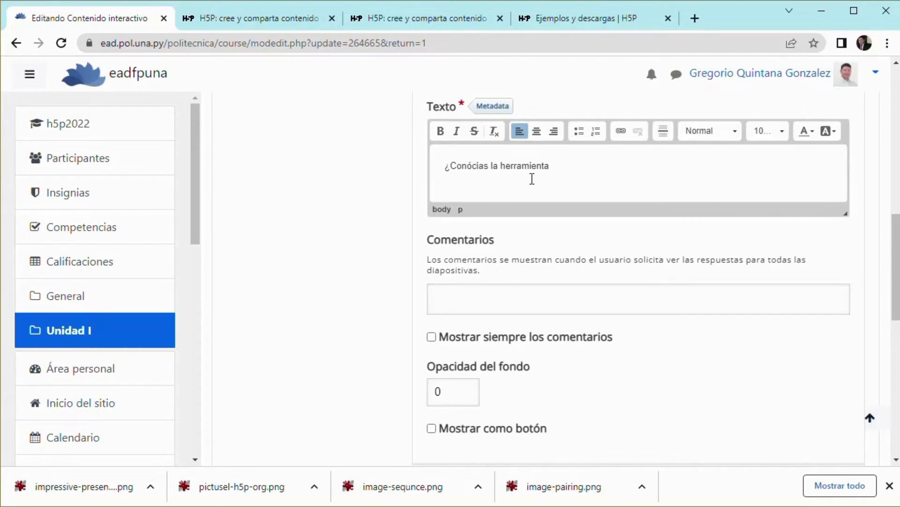
type("H5P?")
scroll(466, 384, "down", 2)
scroll(490, 346, "down", 3)
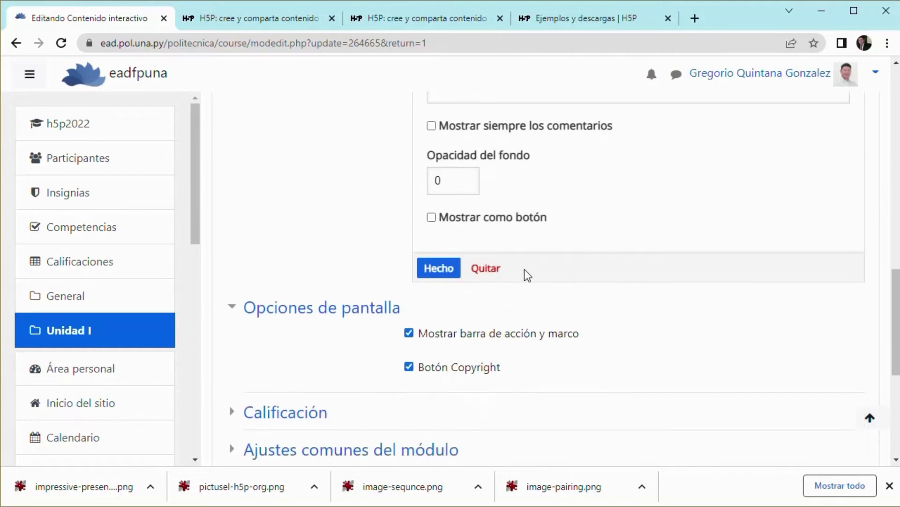
scroll(538, 201, "down", 3)
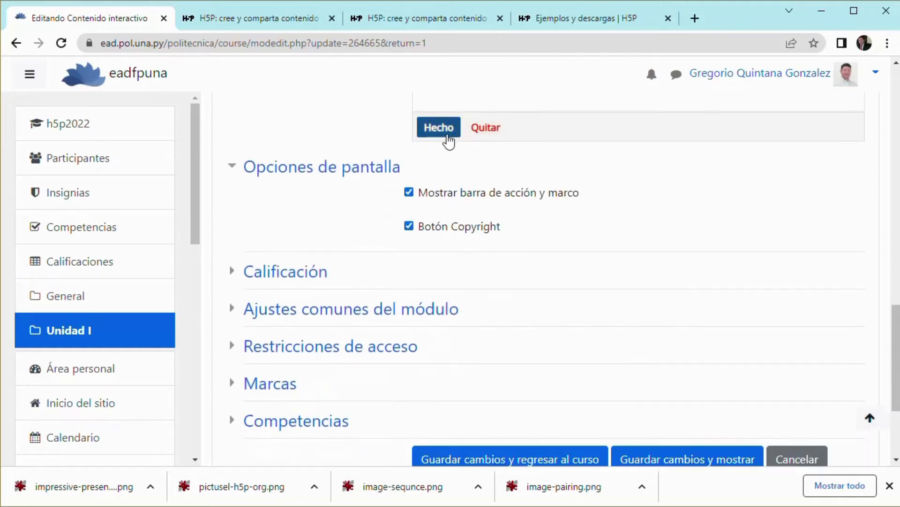
left_click(443, 136)
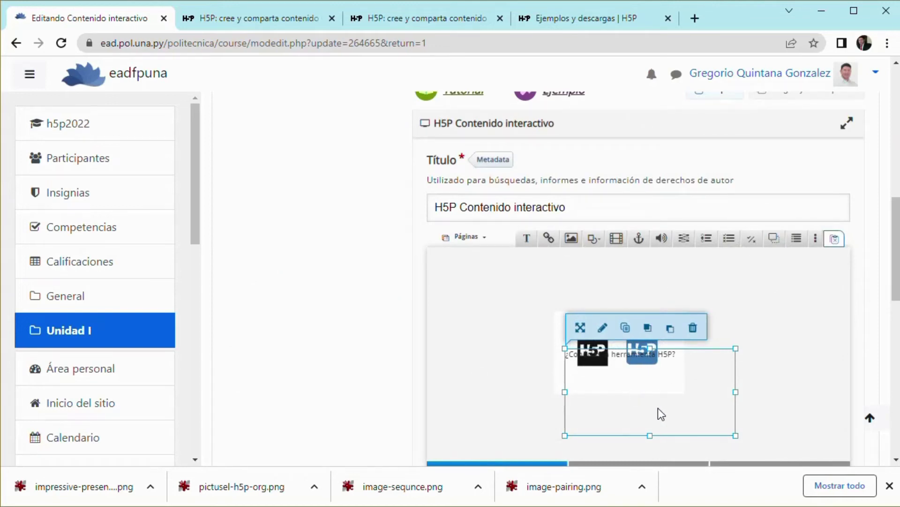
left_click_drag(737, 435, 675, 382)
left_click(735, 319)
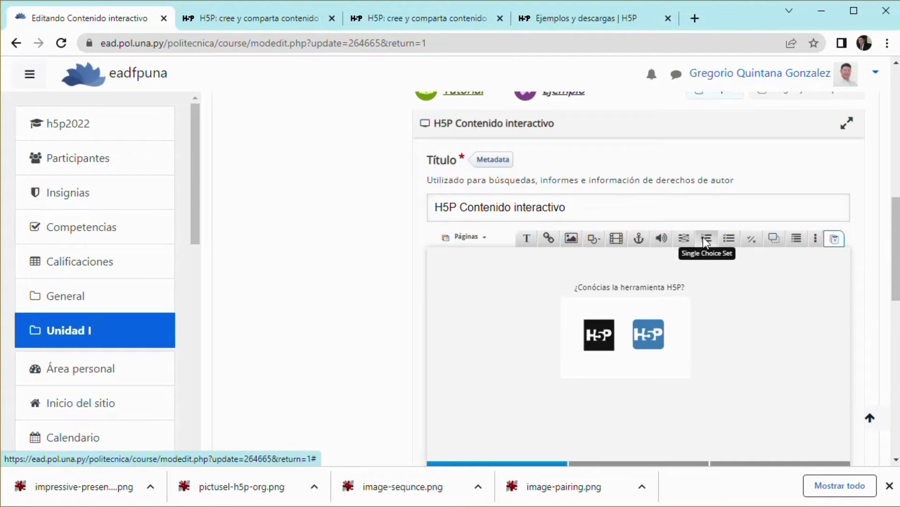
- Add a True/False Question titled "Responde a la pregunta anterior con F/V" with the question "¿Concocías H5P desde antes?"
left_click(756, 243)
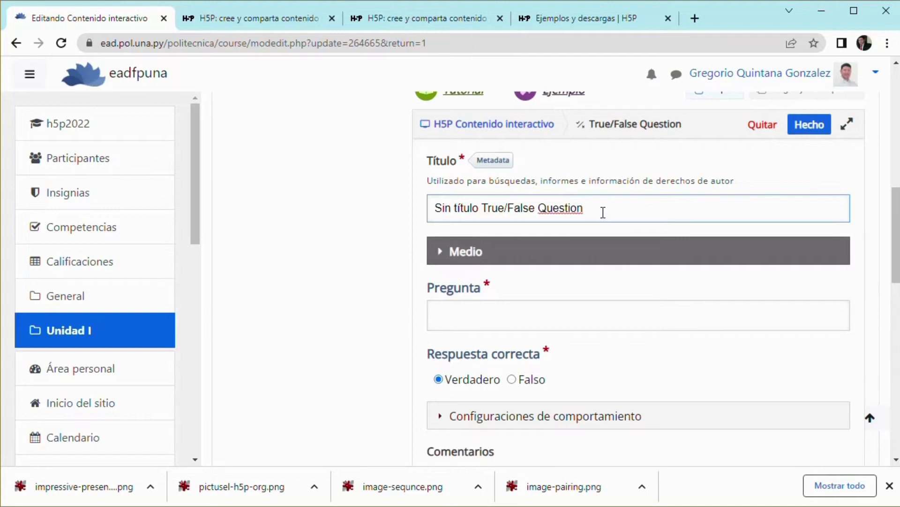
left_click_drag(604, 212, 411, 207)
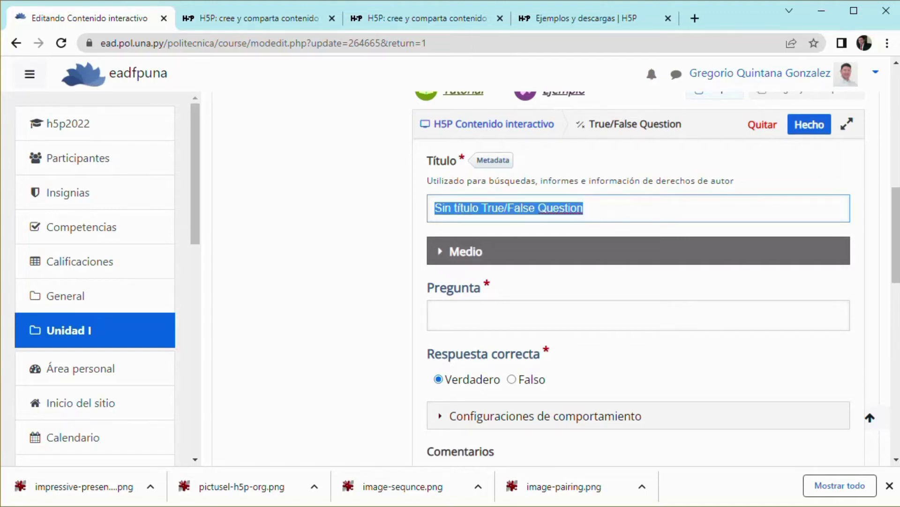
left_click(435, 208)
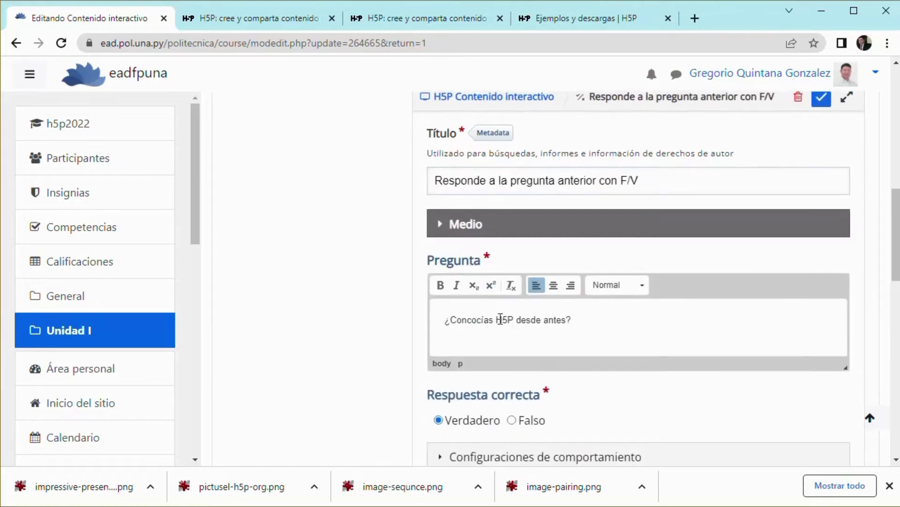
- Set Verdadero as the correct answer and expand the question's behaviour settings
scroll(519, 303, "down", 3)
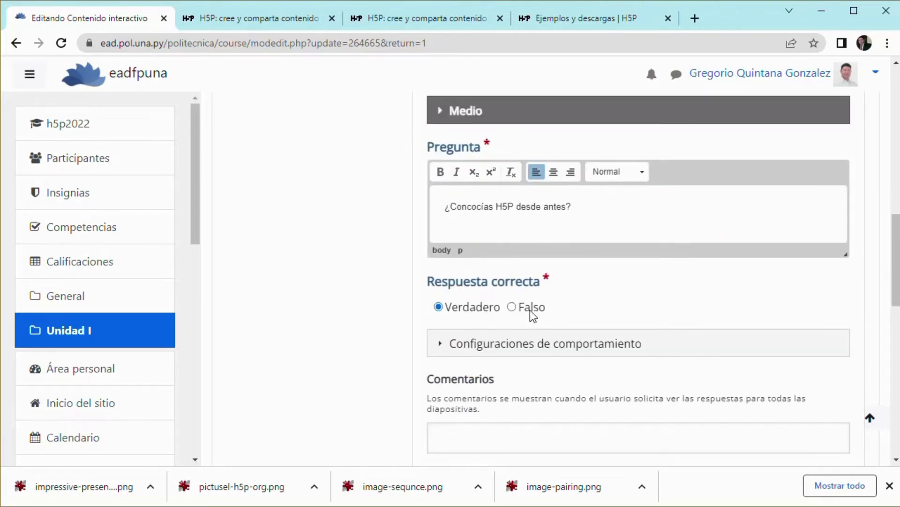
left_click(512, 308)
left_click(446, 308)
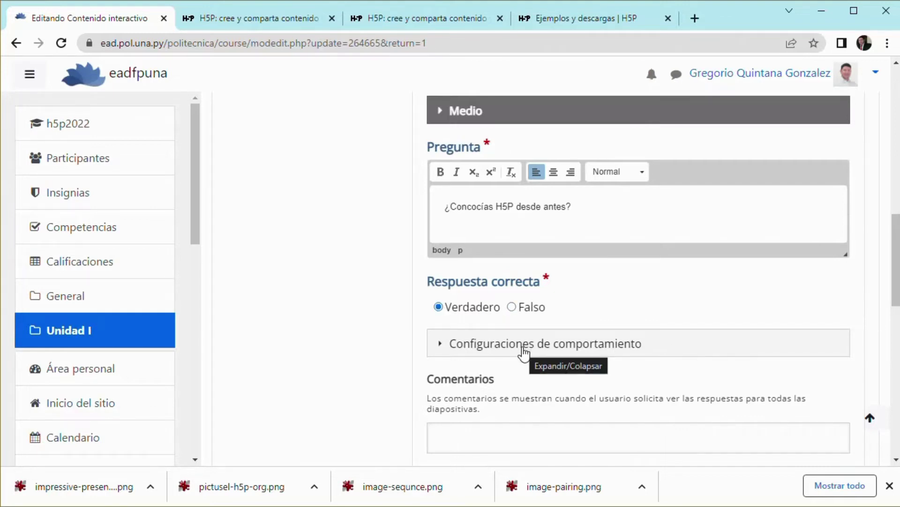
left_click(449, 343)
scroll(554, 338, "down", 3)
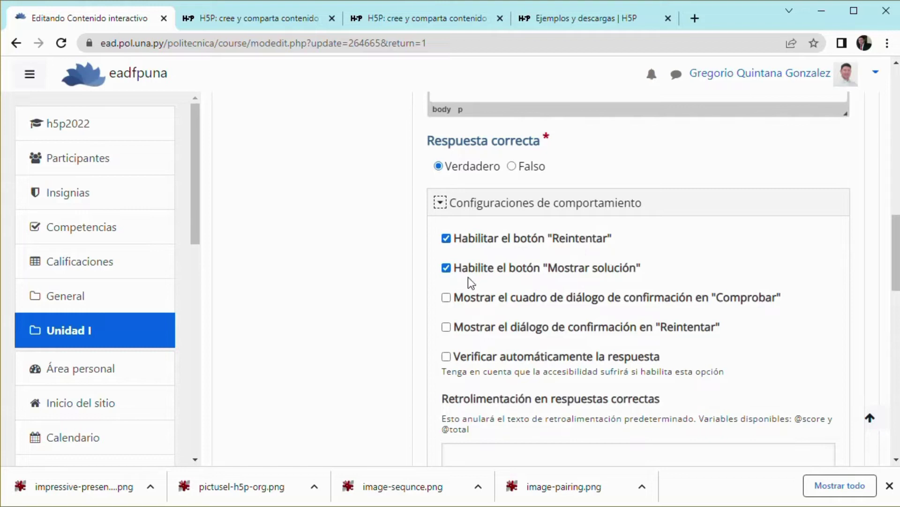
- Replace the True/False question's text with "¿Es H5P una herramienta gratuita?"
left_click(446, 239)
scroll(581, 341, "up", 3)
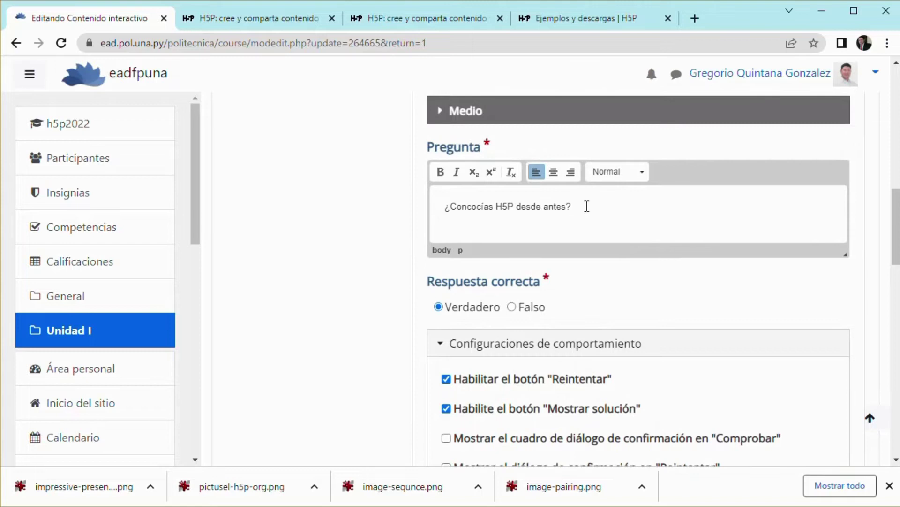
left_click_drag(587, 207, 421, 205)
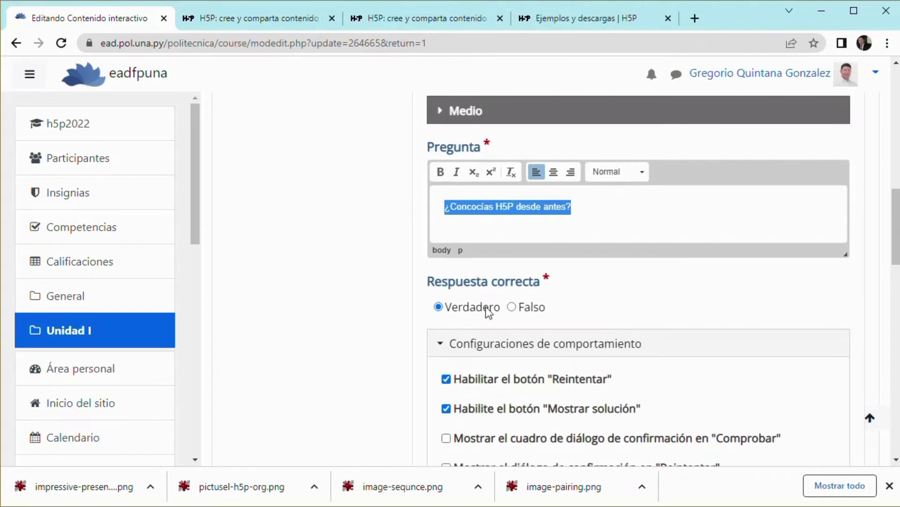
scroll(490, 324, "down", 1)
scroll(613, 199, "up", 3)
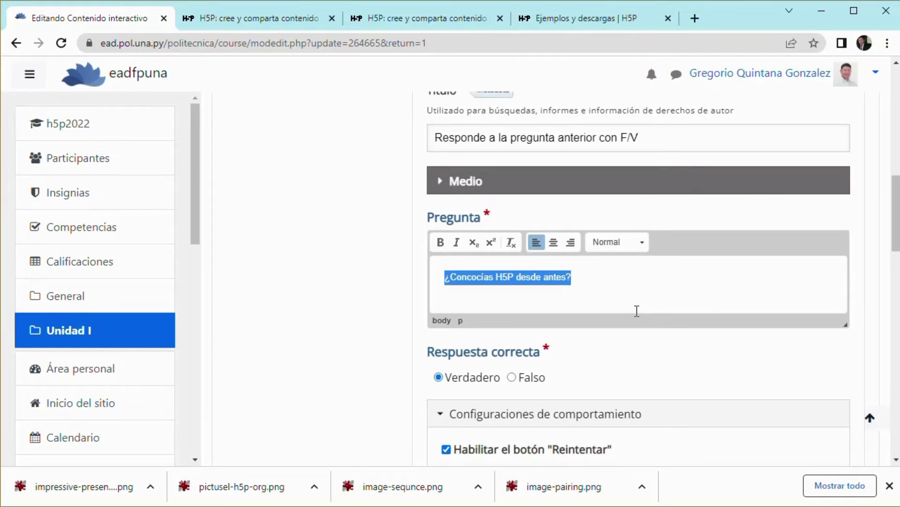
type("Es")
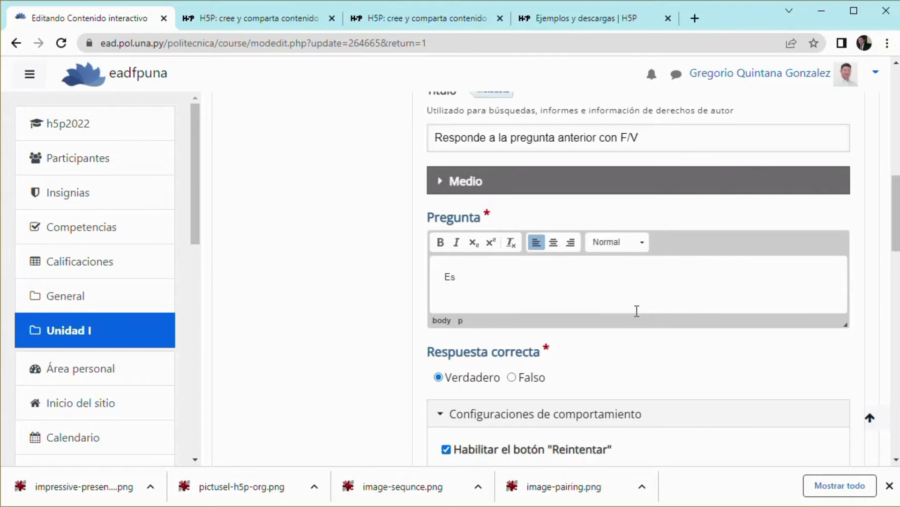
type(" H5P una herramien")
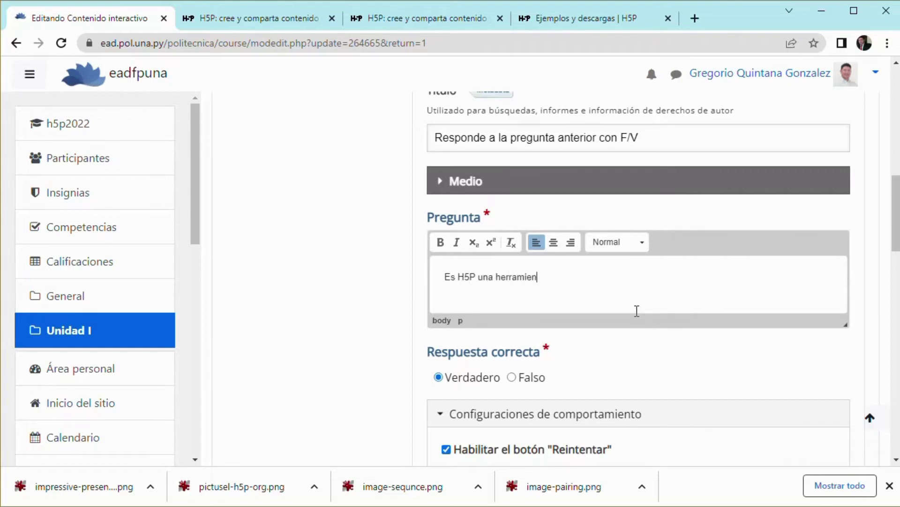
type("ta gratuita?")
key("Home")
type("¿")
key("BackSpace")
type("¿")
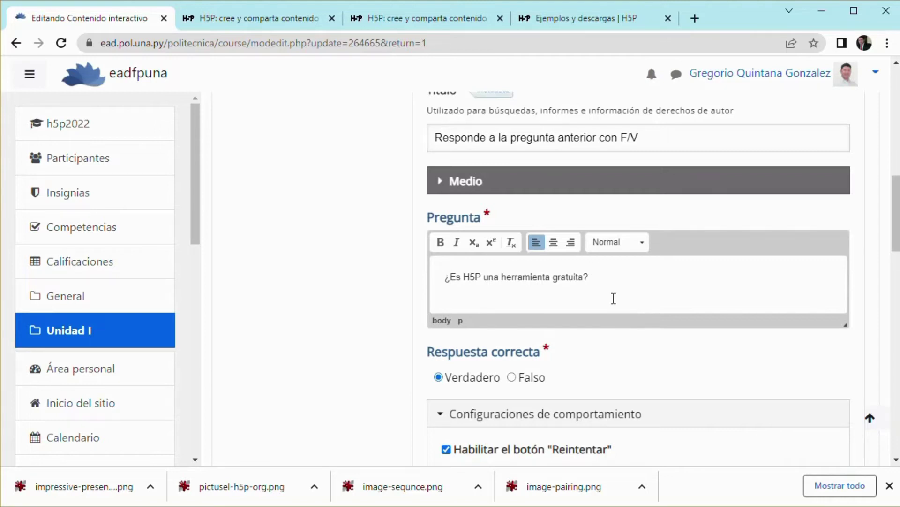
- Set the feedback for incorrect answers to "Observe mejor la imagen..." and for correct answers to "Su respuesta es correcta"
scroll(563, 307, "down", 1)
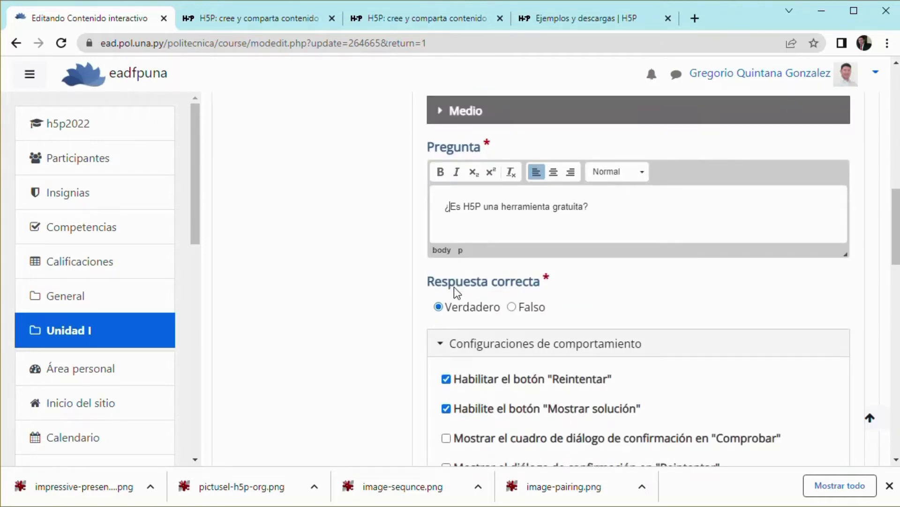
scroll(455, 287, "down", 3)
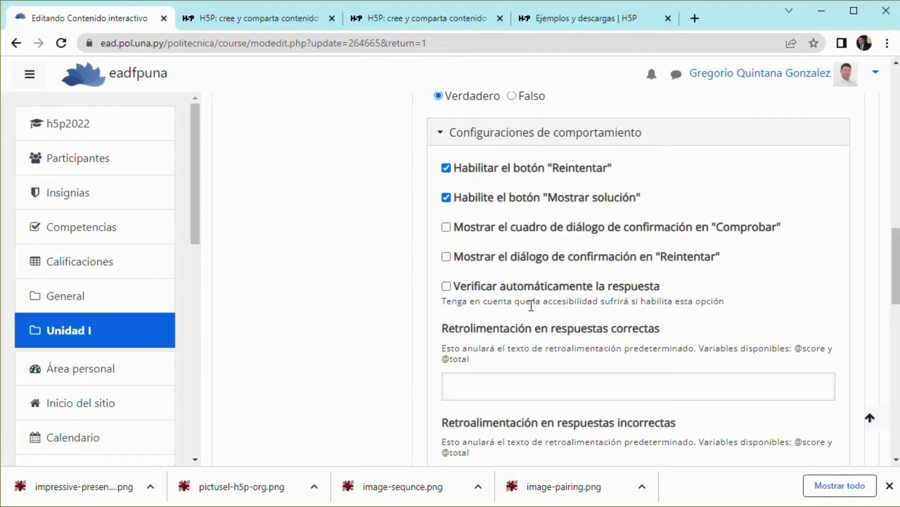
scroll(544, 357, "down", 3)
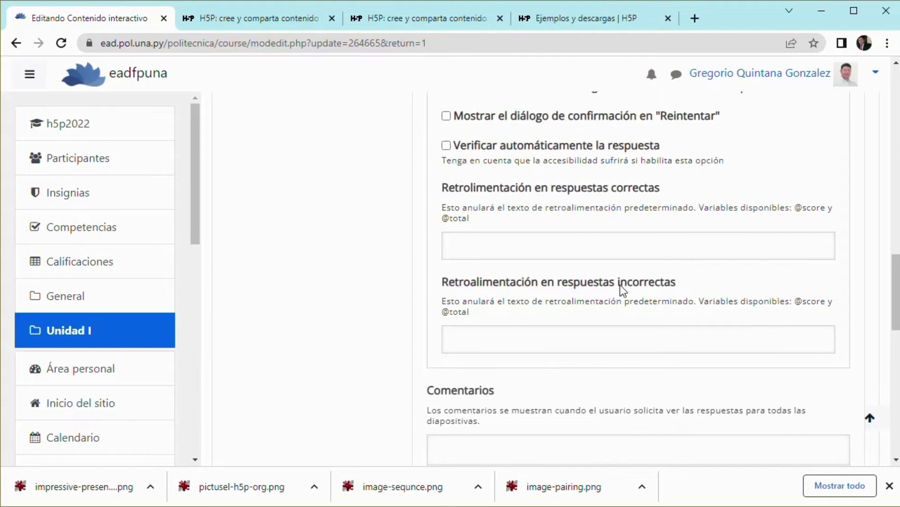
left_click(625, 347)
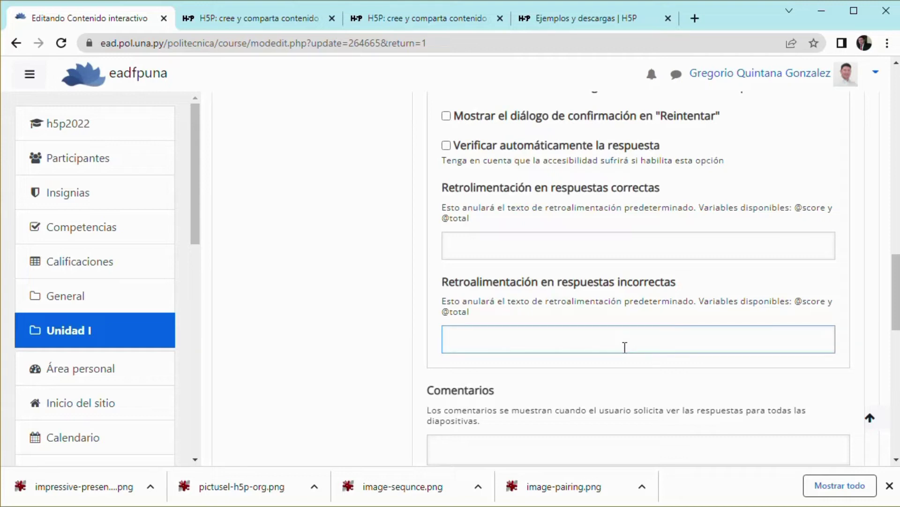
type("Observe mej")
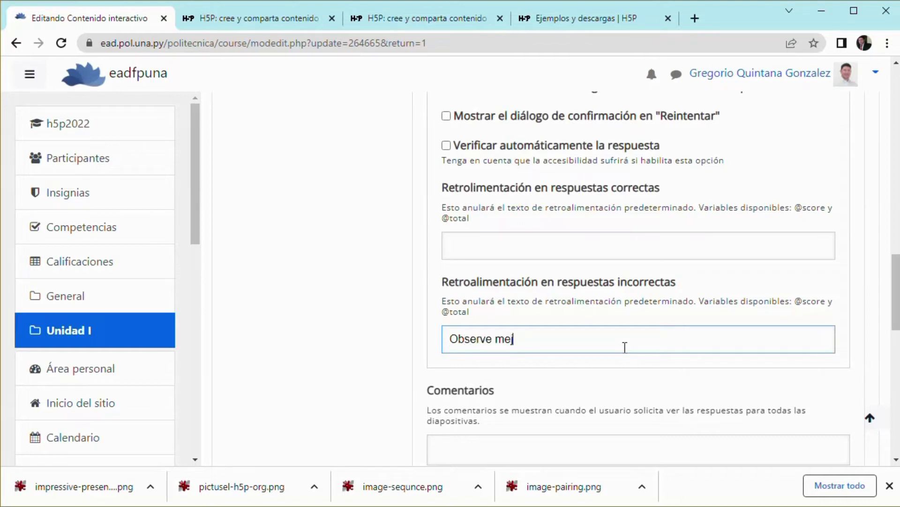
type("or la imagen...")
left_click(552, 244)
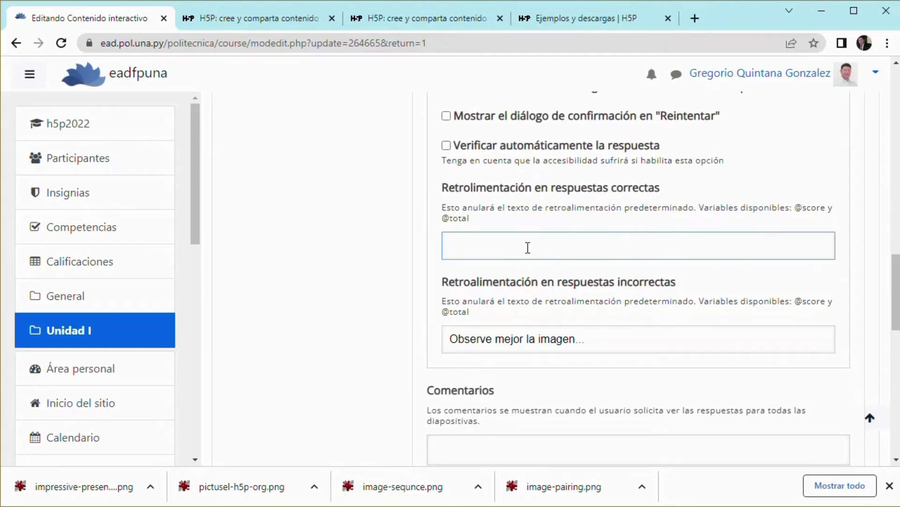
type("Su respuesta e")
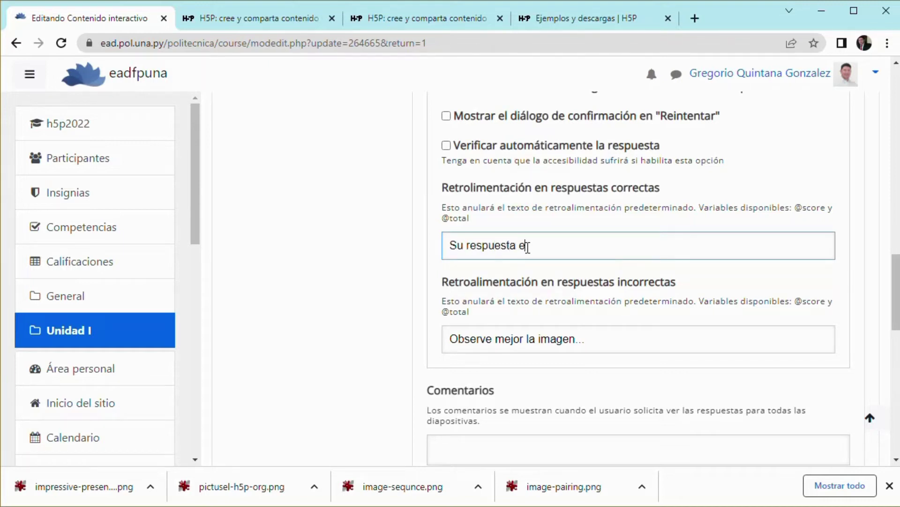
type("s correcta")
- Finish editing the True/False question and move it down over the lower edge of the logo image on the first page
scroll(499, 371, "down", 4)
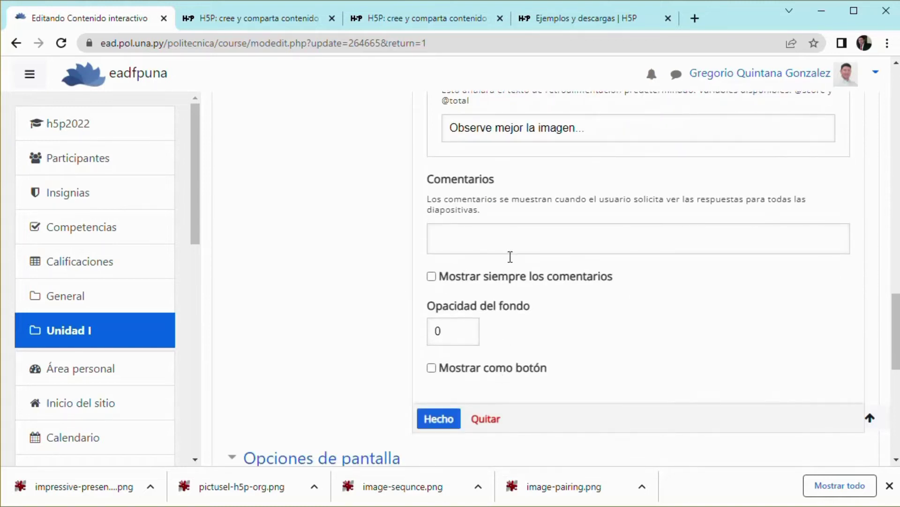
left_click(438, 419)
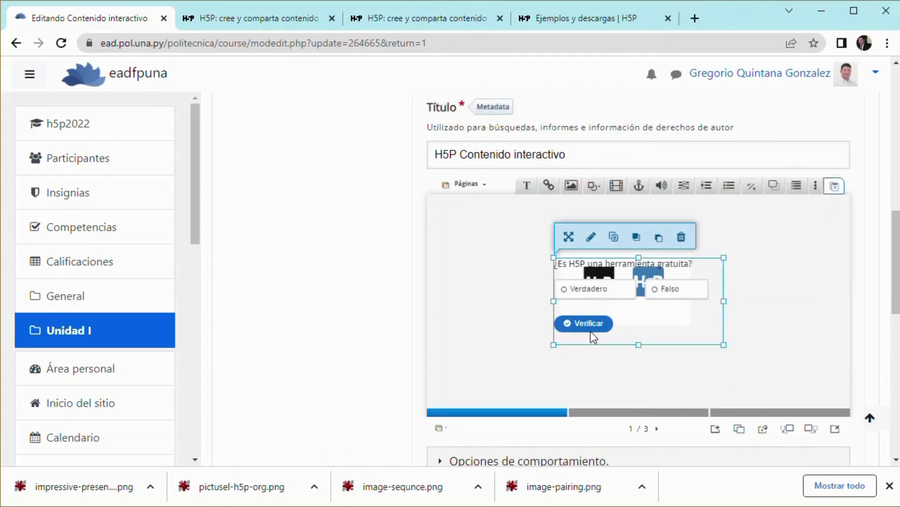
left_click_drag(623, 286, 620, 337)
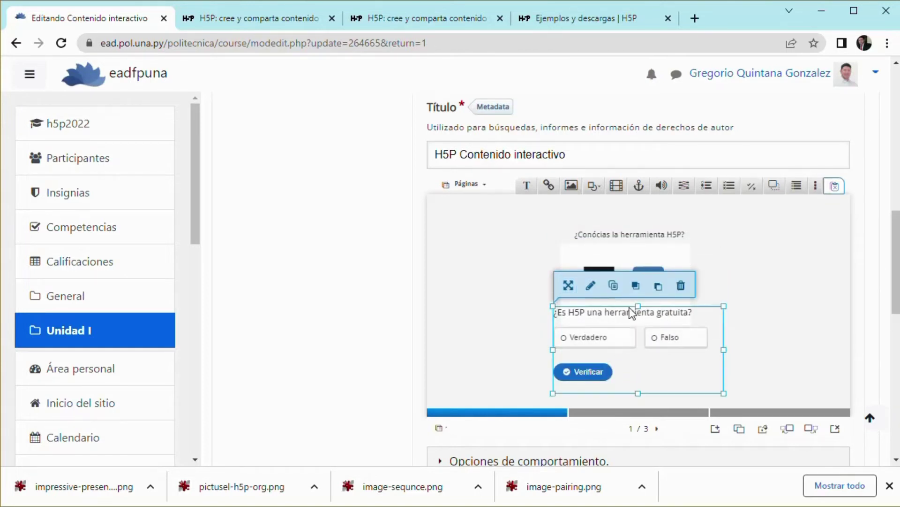
left_click(750, 275)
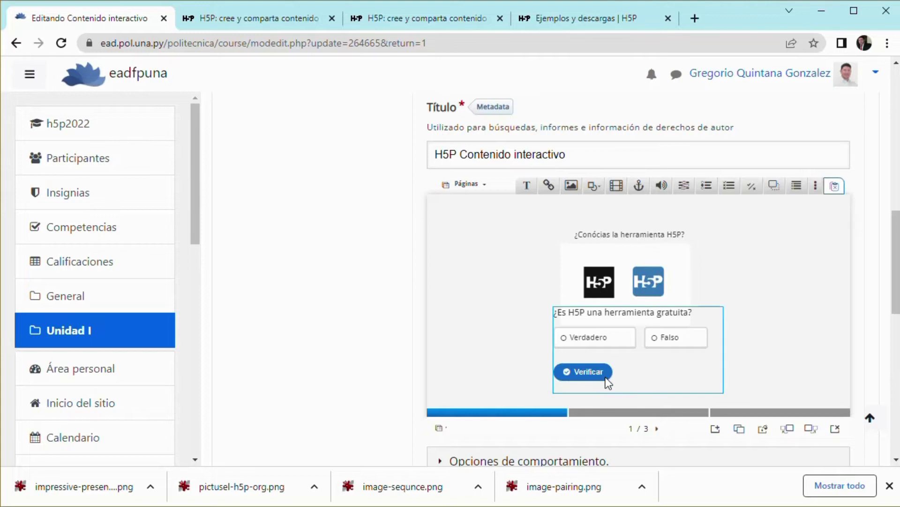
- Save the activity, display it and dismiss the Data Reset notice
scroll(546, 371, "down", 12)
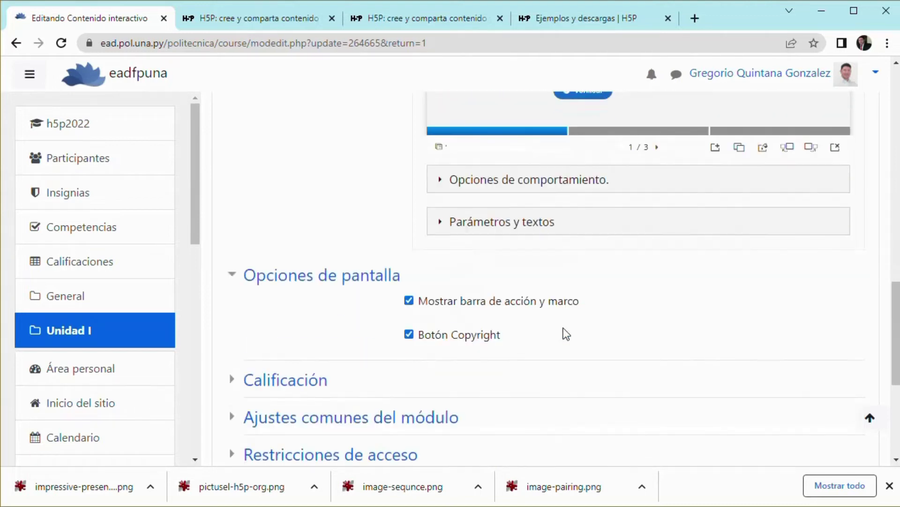
left_click(669, 308)
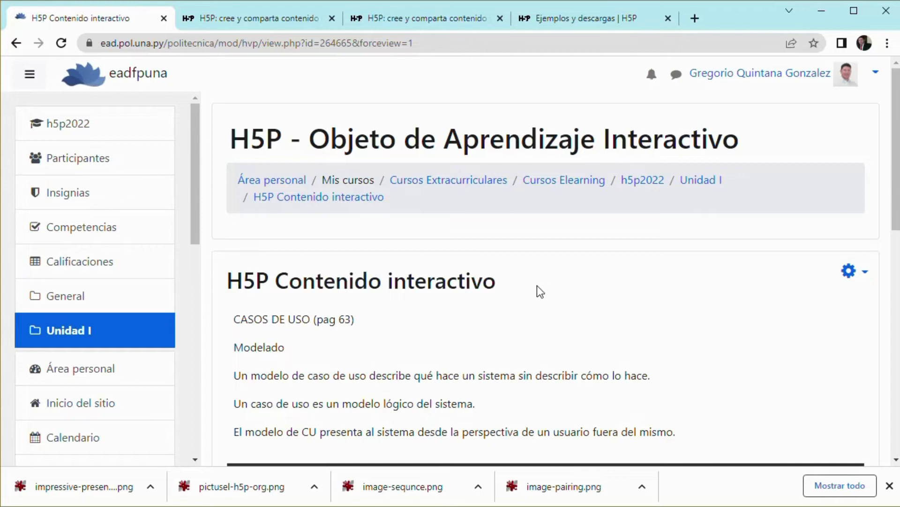
scroll(537, 286, "down", 3)
scroll(537, 292, "down", 2)
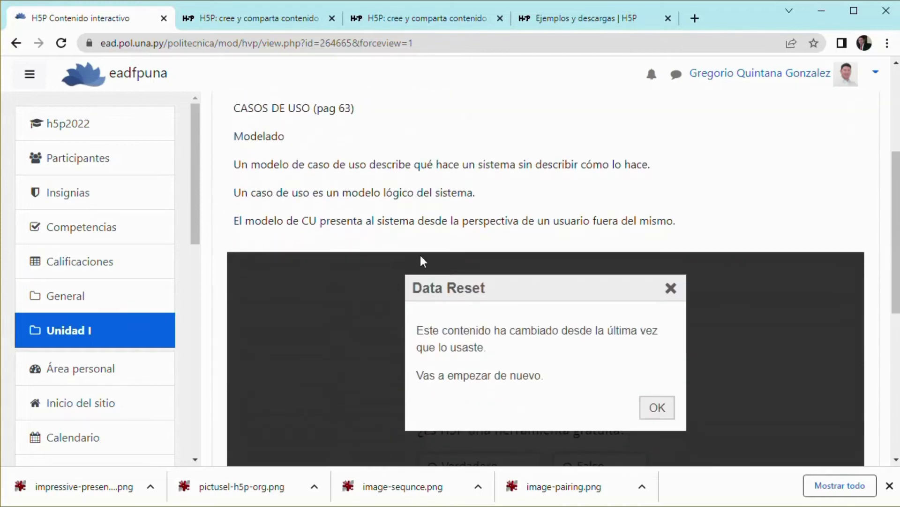
scroll(415, 245, "down", 2)
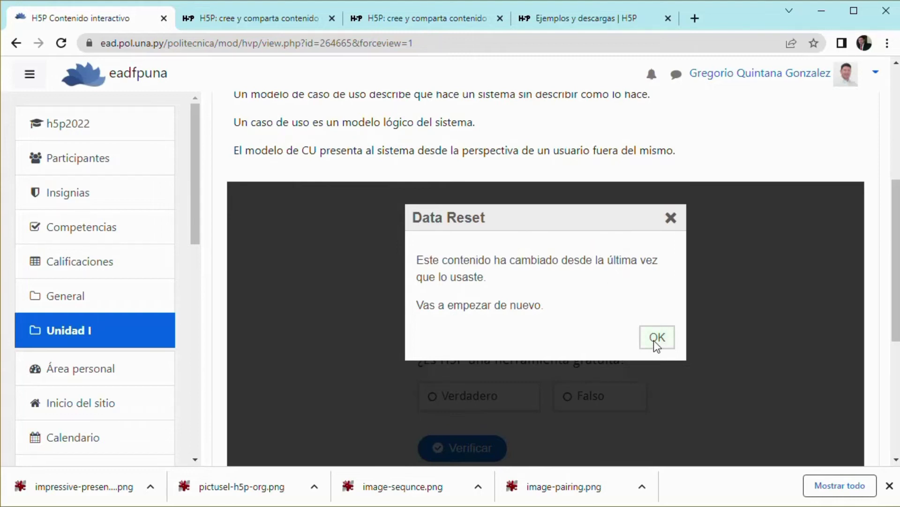
left_click_drag(529, 313, 504, 304)
left_click(656, 336)
- Test the True/False question on the first page by answering Falso and verifying, and examine the feedback
scroll(346, 216, "up", 2)
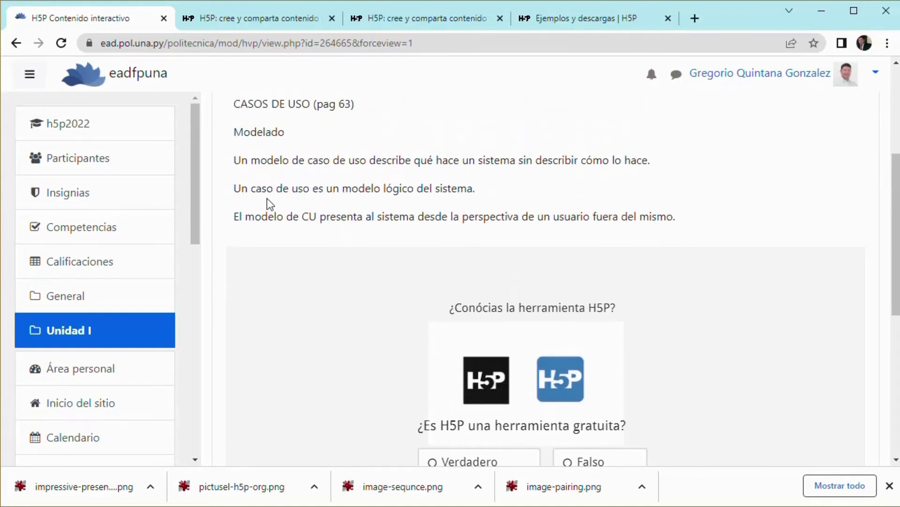
scroll(414, 235, "down", 1)
scroll(334, 221, "up", 1)
scroll(466, 284, "down", 1)
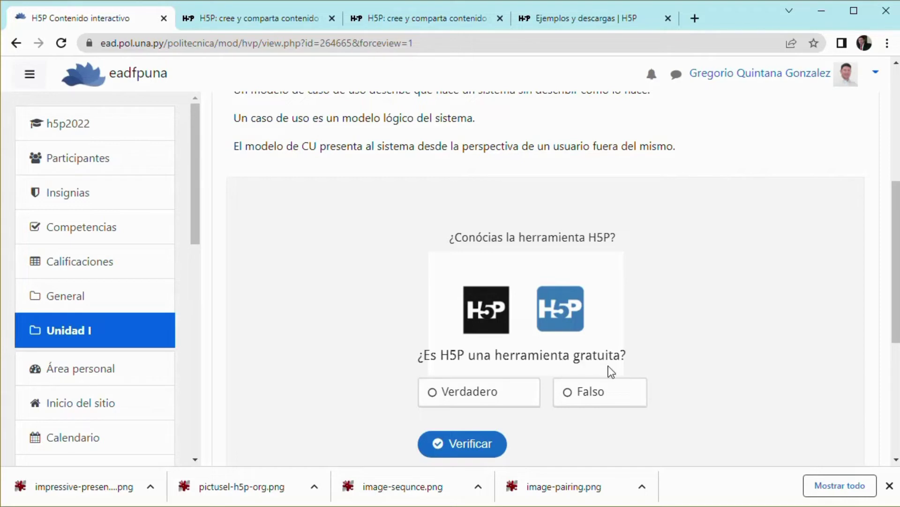
scroll(600, 375, "down", 3)
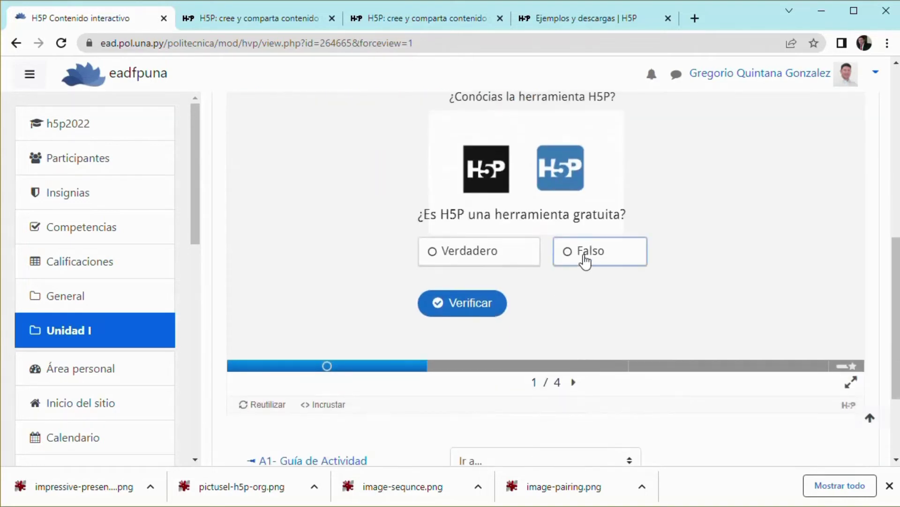
left_click(582, 260)
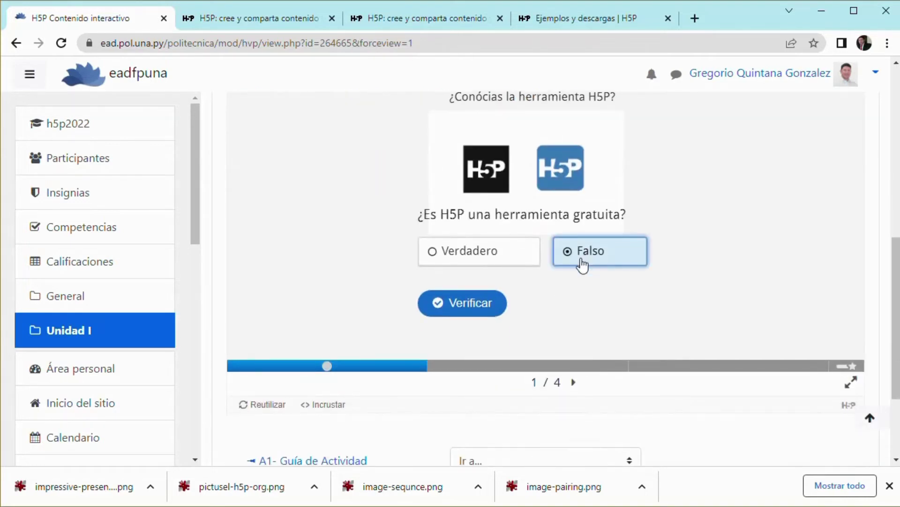
left_click(469, 304)
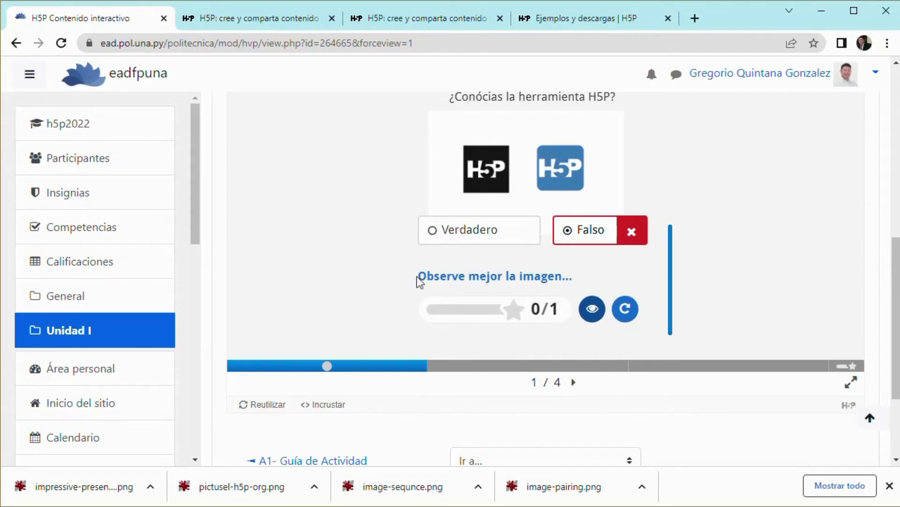
left_click_drag(421, 273, 577, 290)
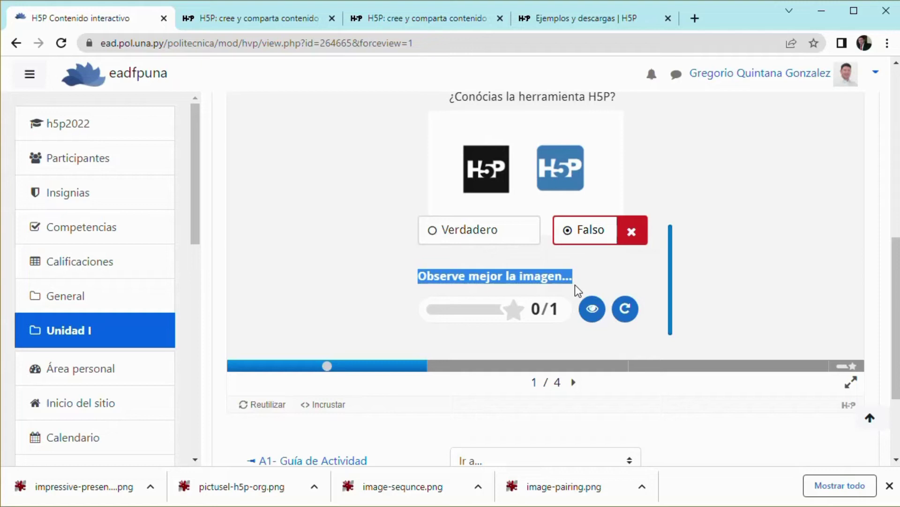
- Retry the question with the answer Verdadero, verify it, and advance the presentation to the second page
left_click(626, 315)
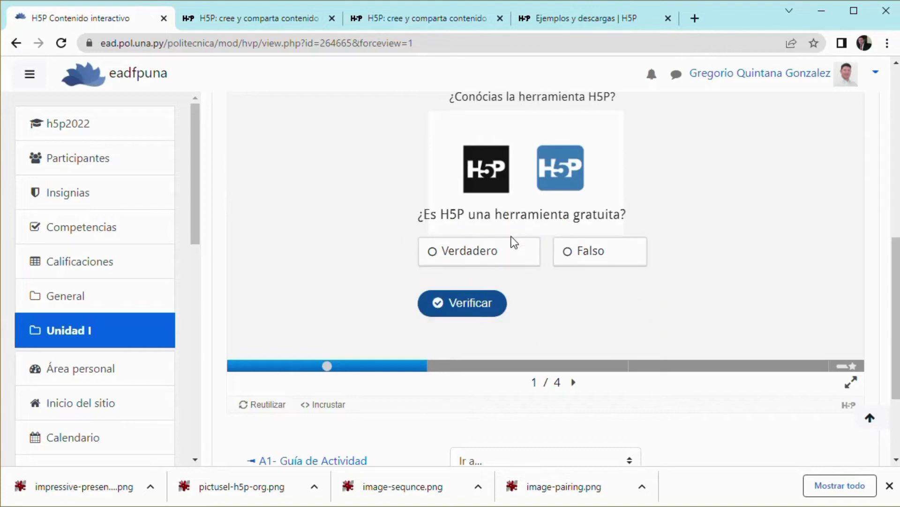
left_click(448, 259)
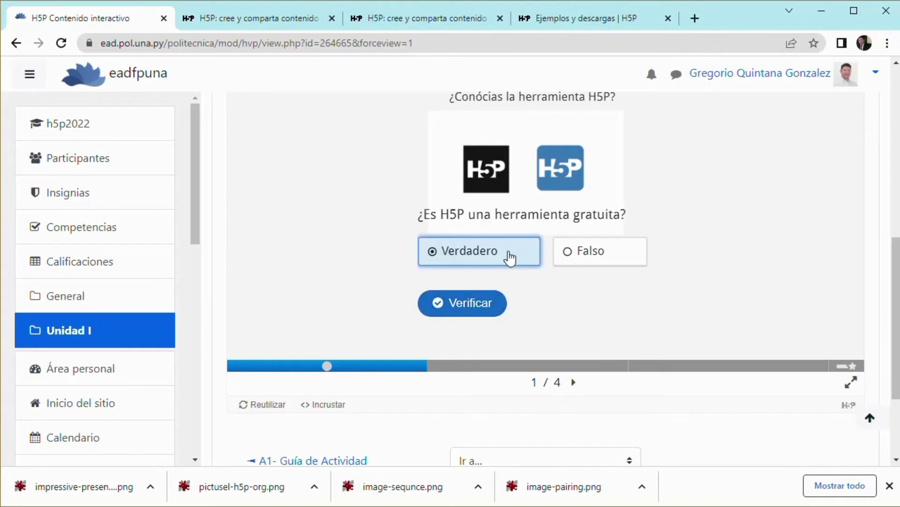
left_click(484, 317)
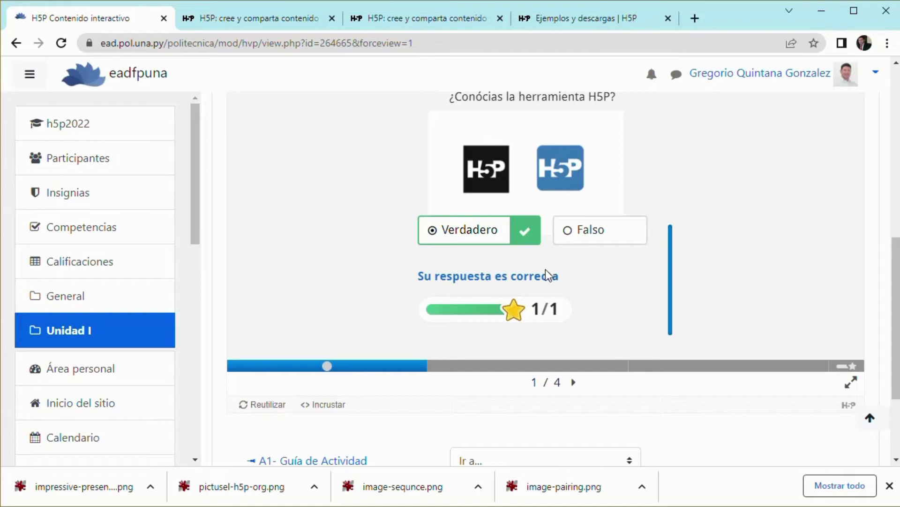
scroll(543, 270, "up", 2)
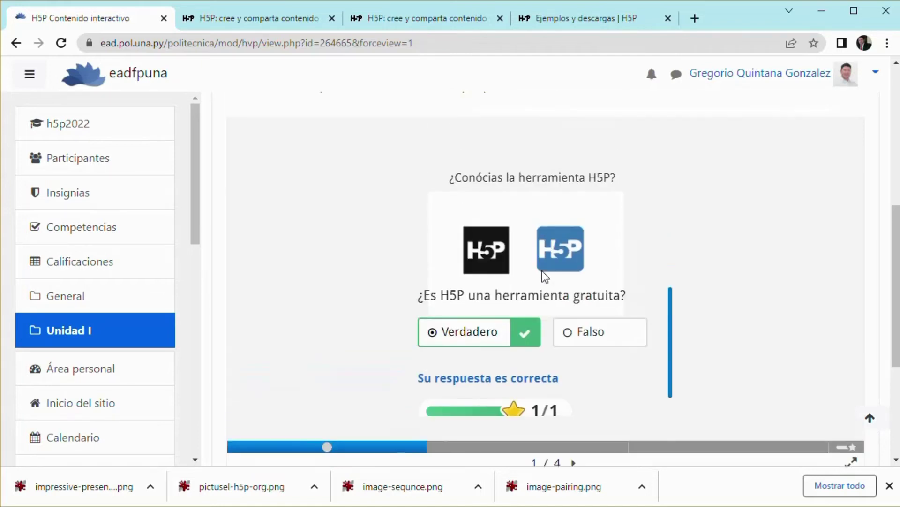
scroll(543, 274, "up", 1)
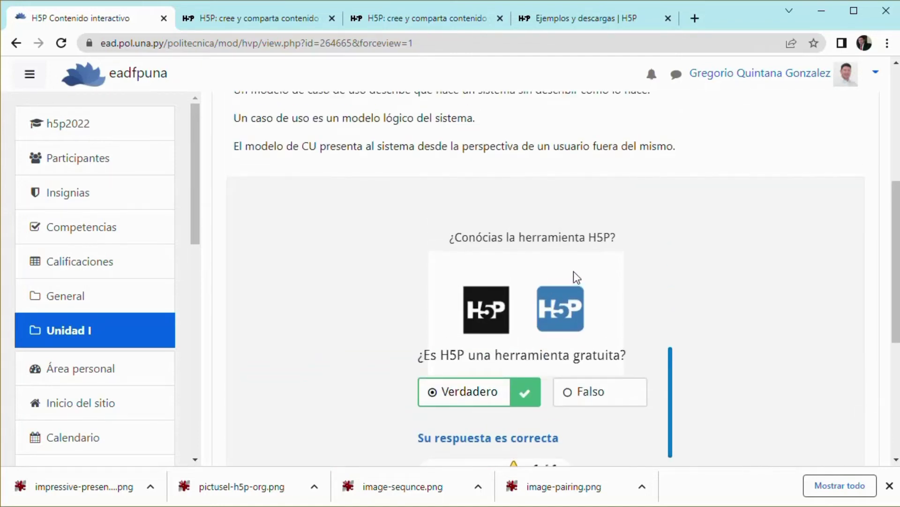
scroll(573, 272, "down", 1)
scroll(573, 276, "down", 1)
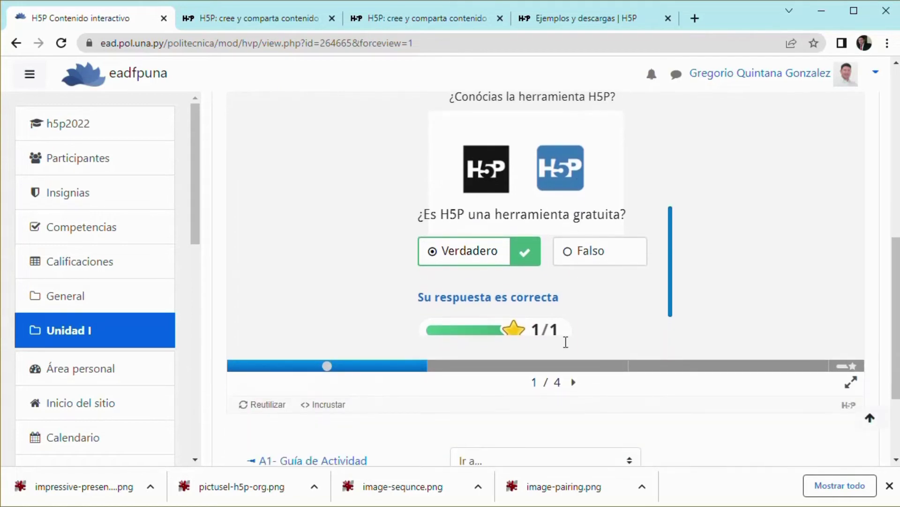
left_click(573, 383)
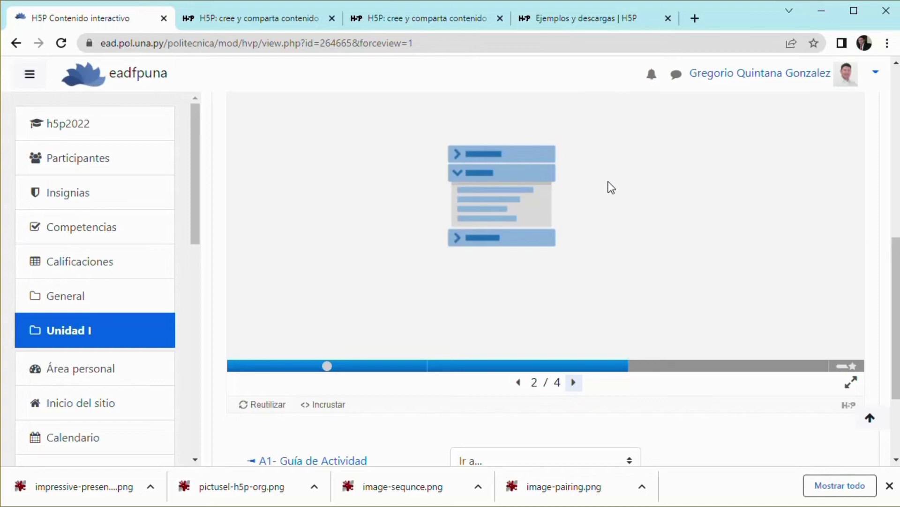
scroll(615, 197, "up", 8)
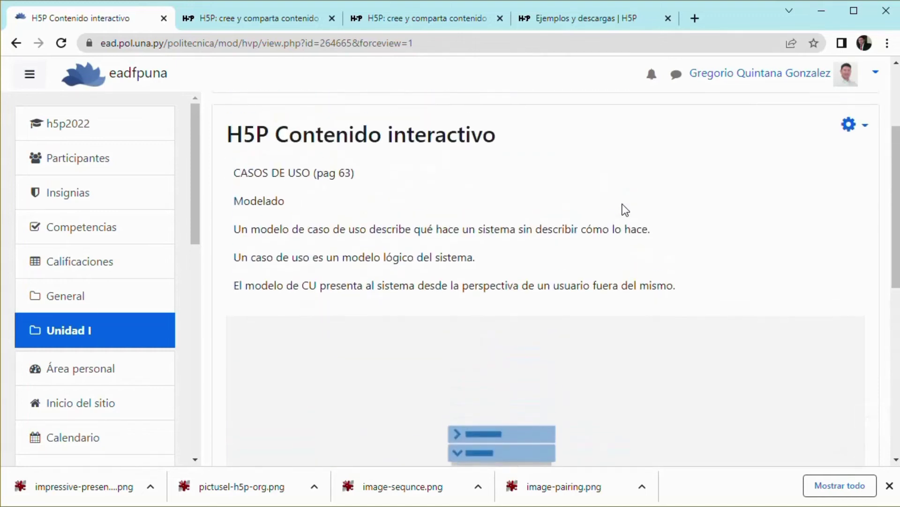
- Open the settings of the H5P Contenido interactivo activity for editing
scroll(621, 220, "down", 5)
scroll(666, 220, "up", 4)
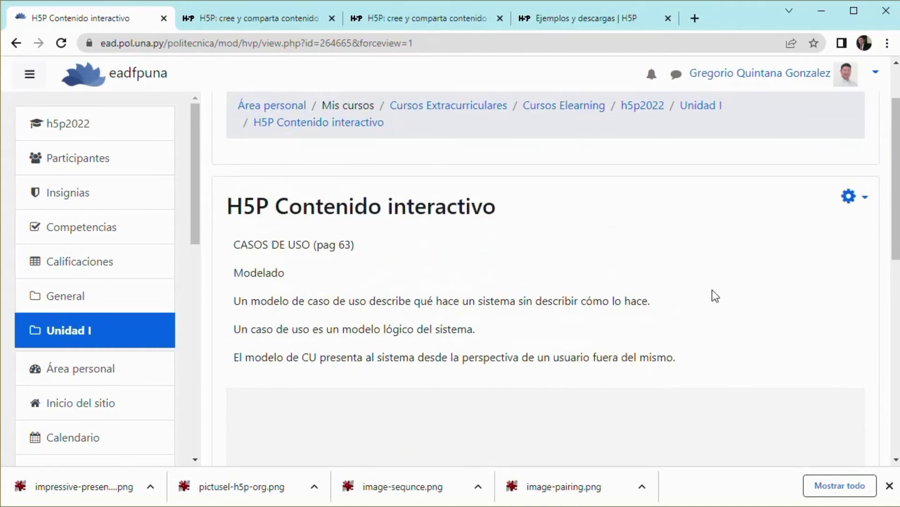
scroll(710, 295, "down", 3)
scroll(708, 298, "up", 4)
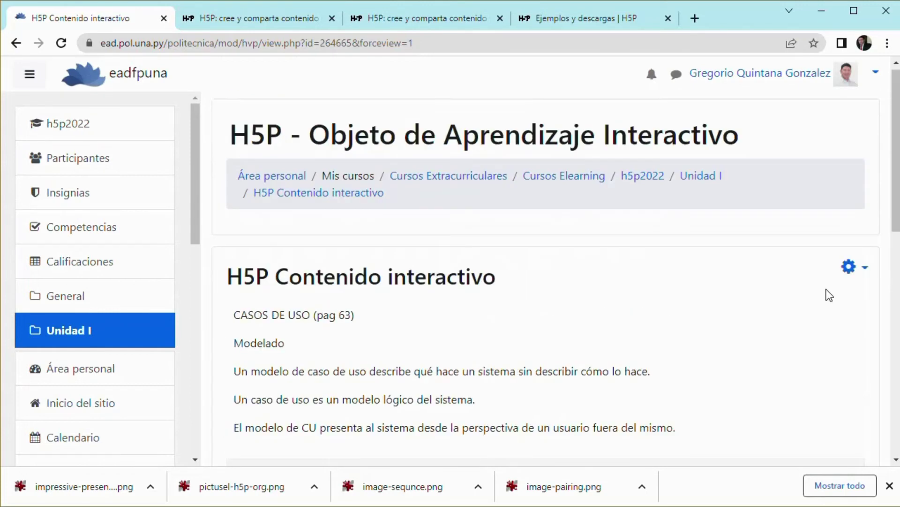
left_click(859, 269)
left_click(578, 274)
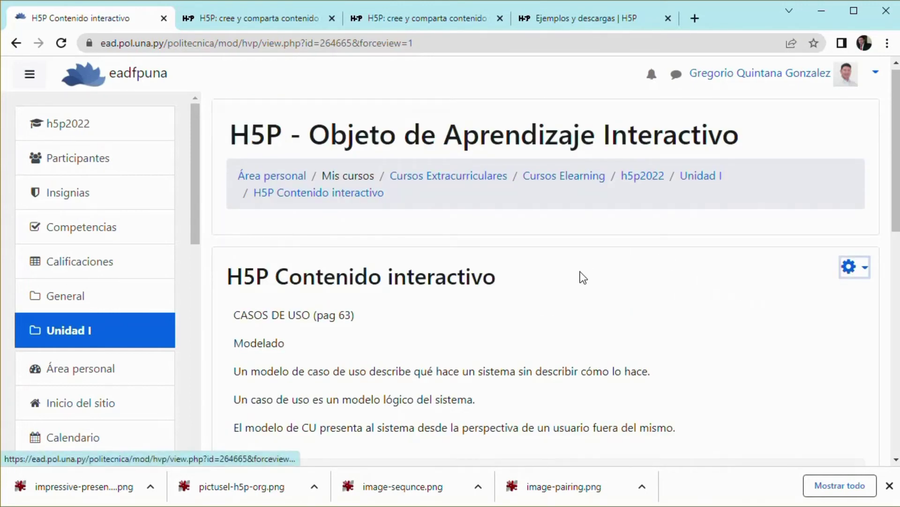
left_click(844, 267)
left_click(772, 300)
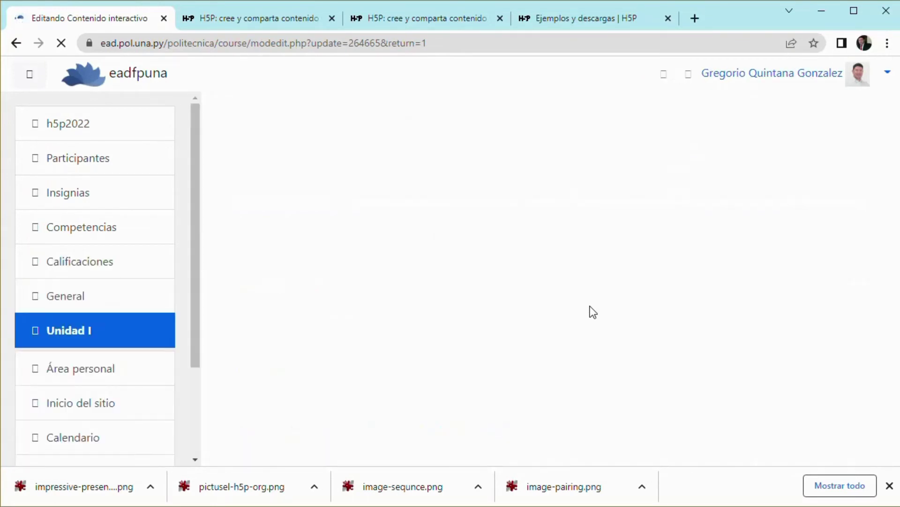
- Open the True/False question on the first page of the presentation for editing
scroll(542, 294, "down", 6)
scroll(541, 290, "down", 5)
scroll(457, 247, "up", 3)
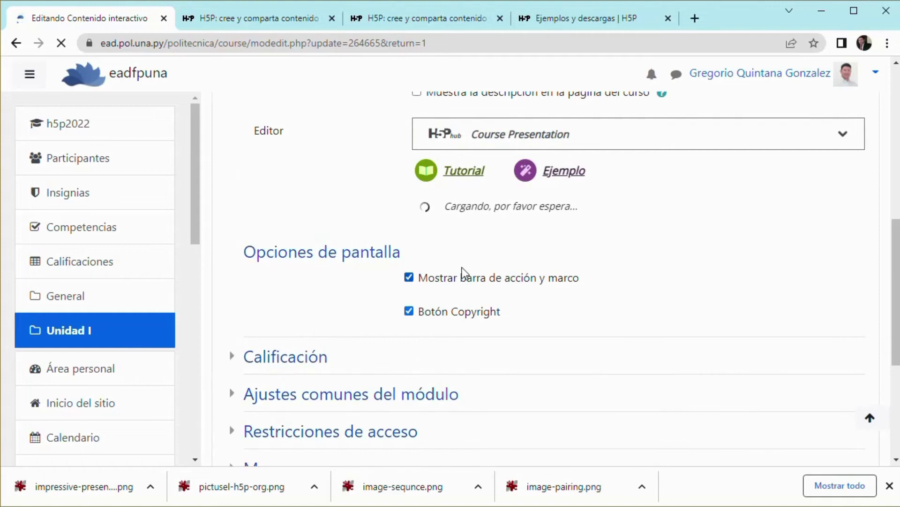
scroll(465, 265, "up", 4)
scroll(474, 258, "down", 6)
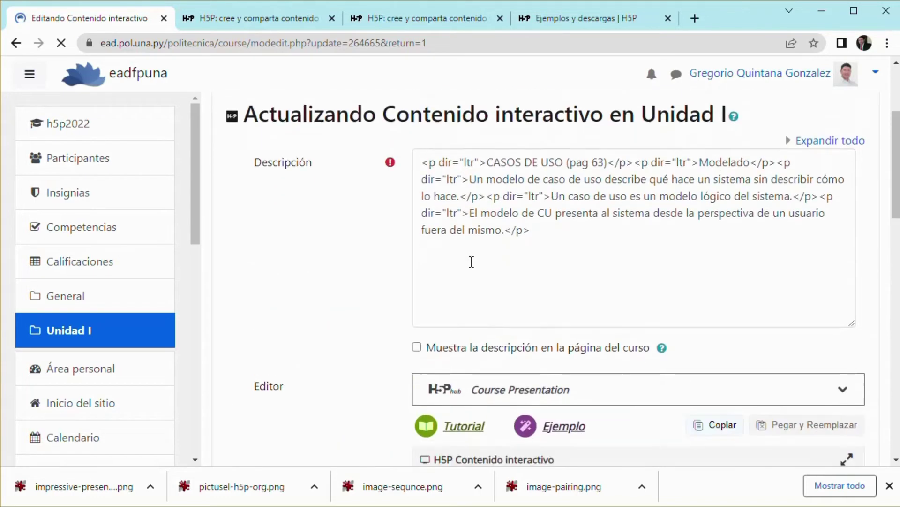
scroll(476, 258, "down", 2)
left_click(604, 328)
left_click(605, 324)
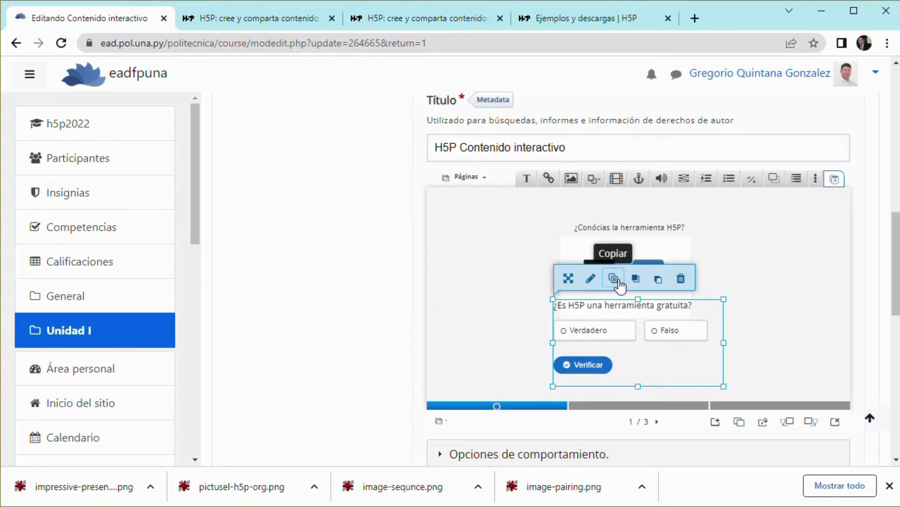
left_click(590, 278)
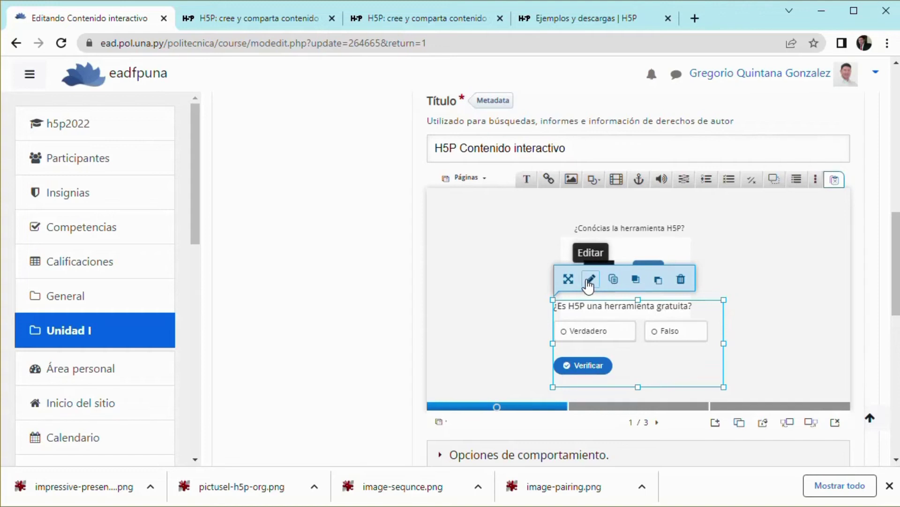
left_click(508, 285)
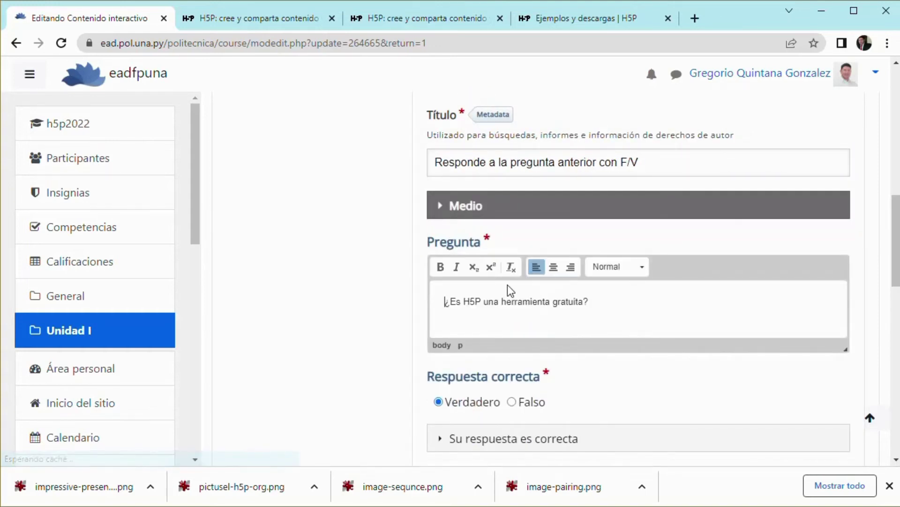
- Examine the True/False question's fields, from its title and correct answer to the comments and background opacity
scroll(508, 286, "down", 5)
scroll(510, 298, "down", 4)
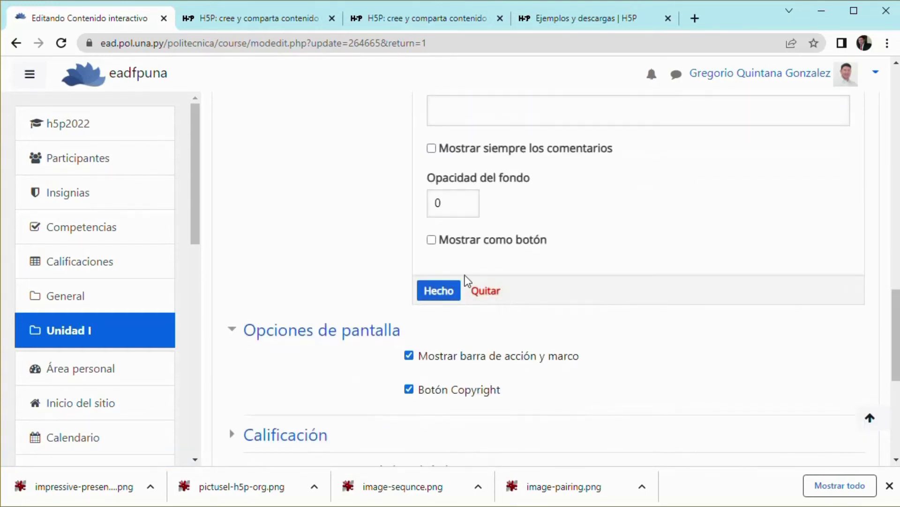
scroll(466, 272, "up", 5)
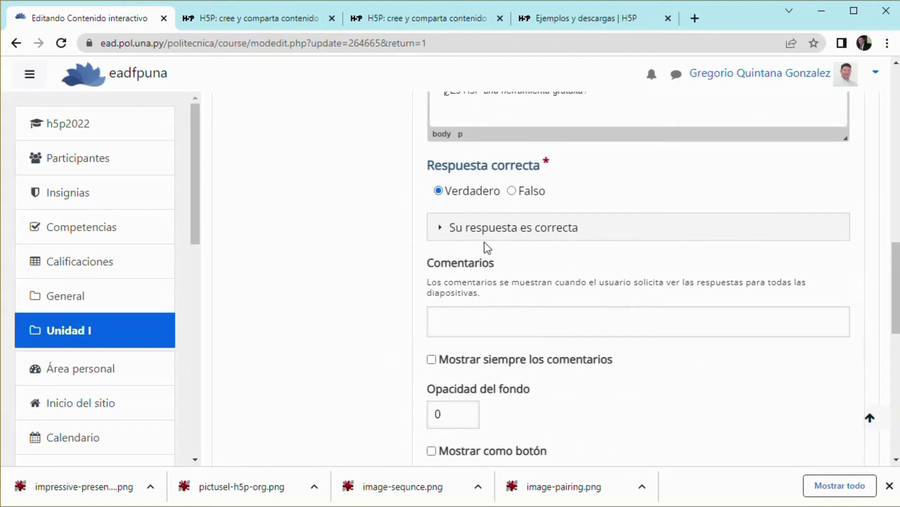
scroll(488, 253, "up", 3)
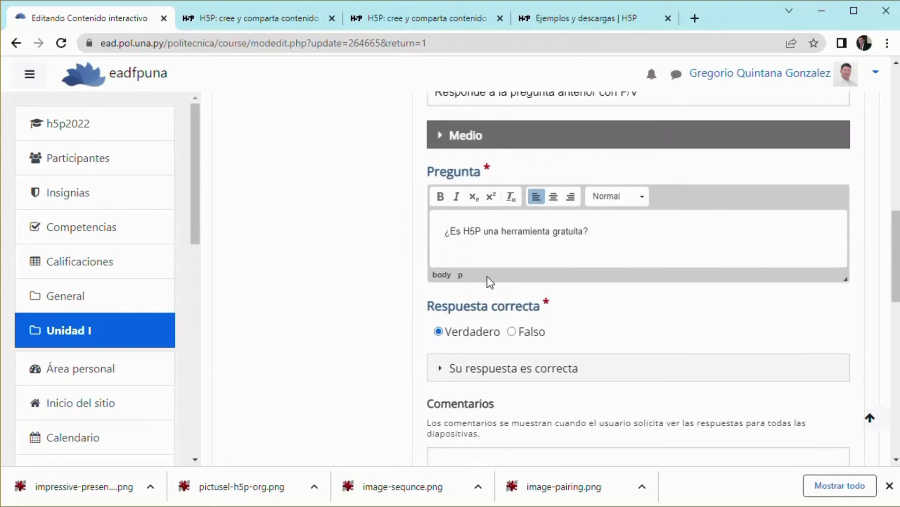
scroll(487, 277, "up", 6)
scroll(517, 270, "down", 6)
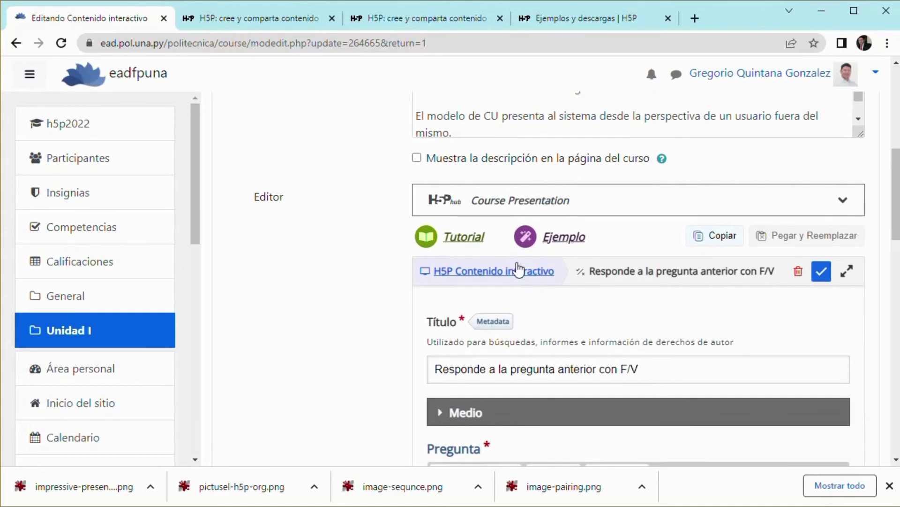
scroll(516, 263, "down", 7)
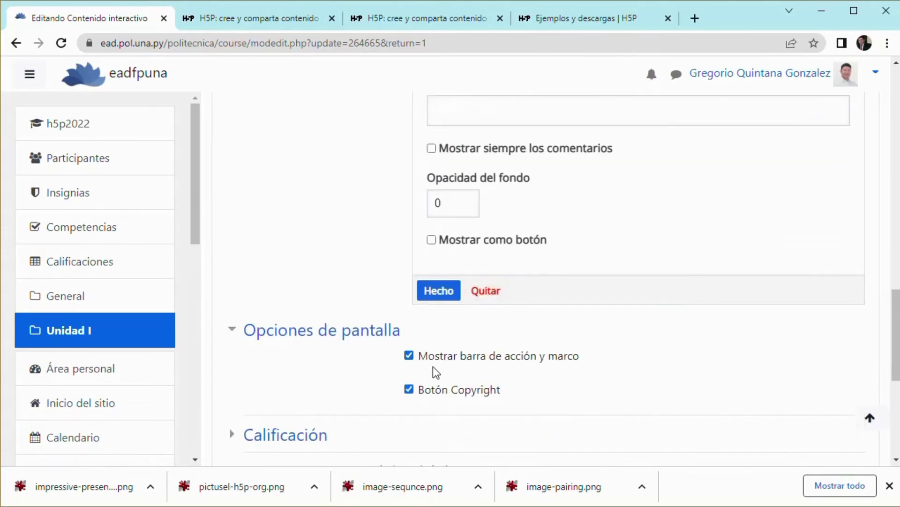
scroll(419, 367, "down", 2)
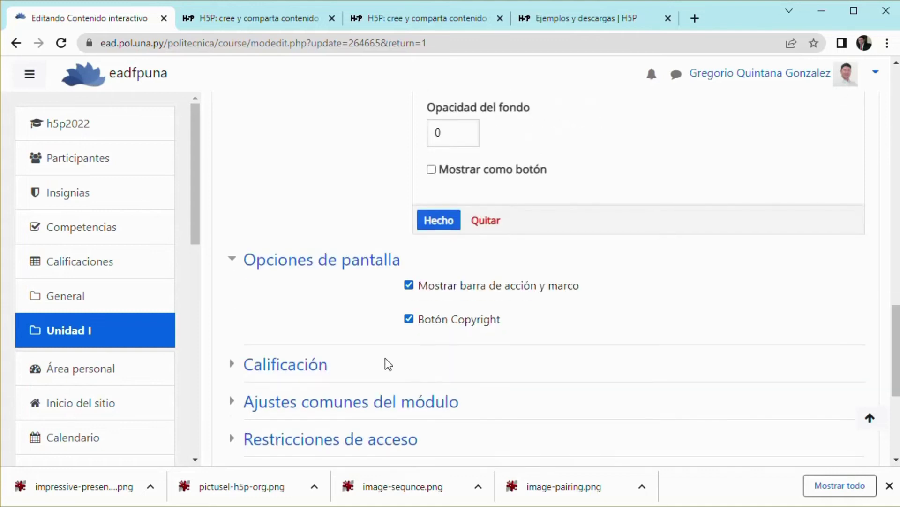
- Expand the Calificación, Ajustes comunes del módulo and Restricciones de acceso sections and examine their settings
left_click(303, 371)
scroll(349, 352, "down", 6)
scroll(361, 338, "up", 4)
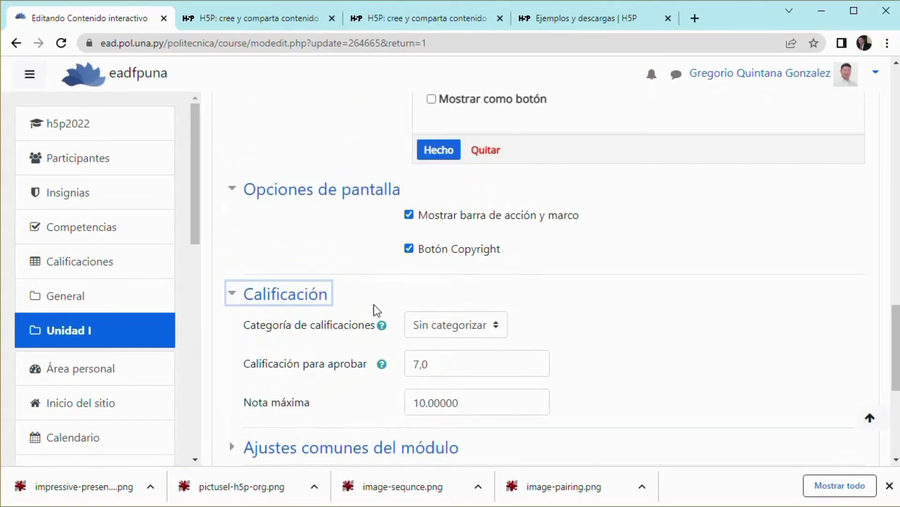
scroll(424, 234, "down", 3)
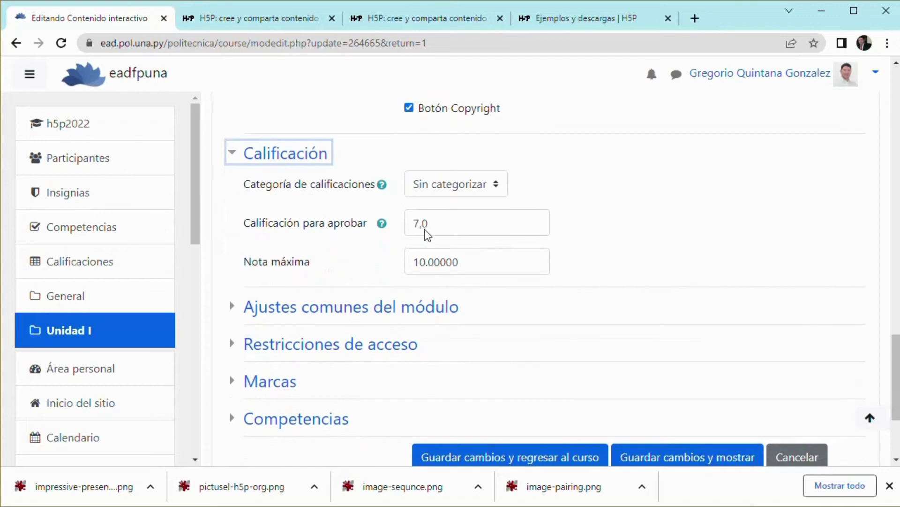
scroll(415, 242, "down", 2)
left_click(406, 250)
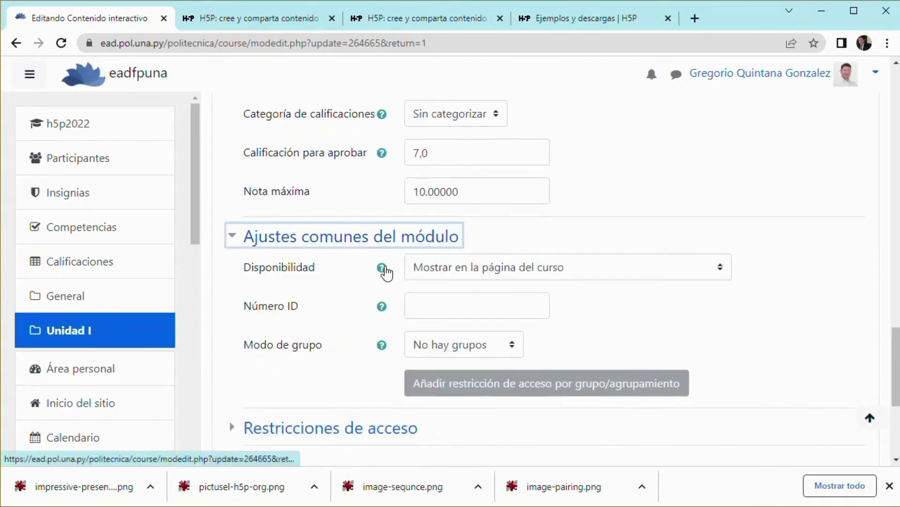
scroll(373, 295, "down", 3)
left_click(346, 229)
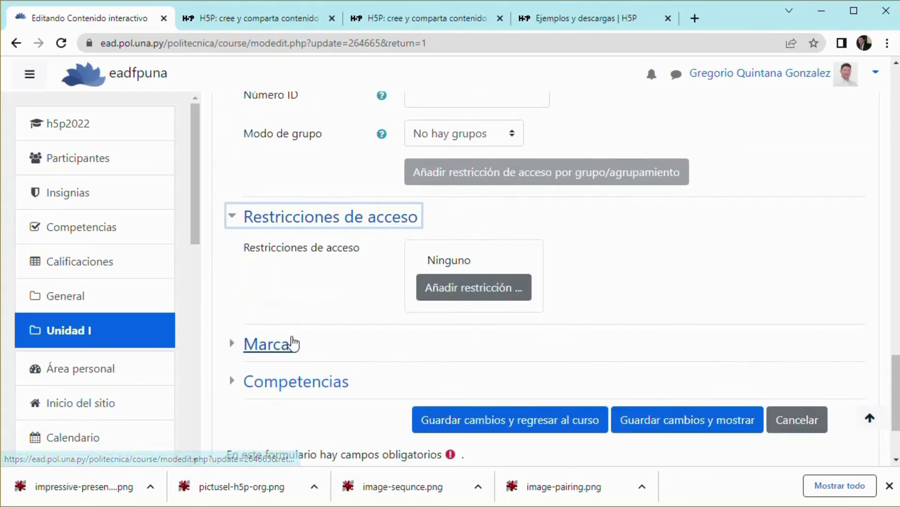
- Expand the True/False question's behaviour settings and disable the "Reintentar" button
scroll(423, 316, "up", 6)
scroll(448, 307, "up", 3)
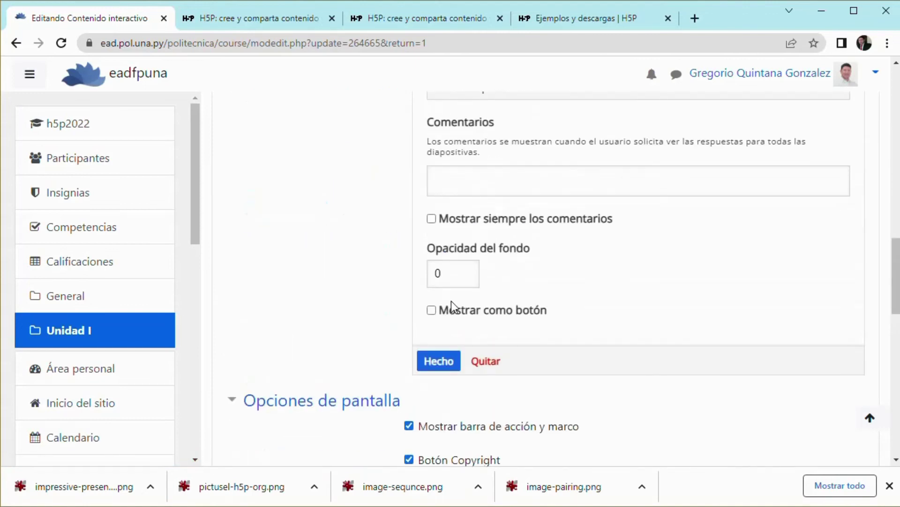
scroll(477, 303, "up", 1)
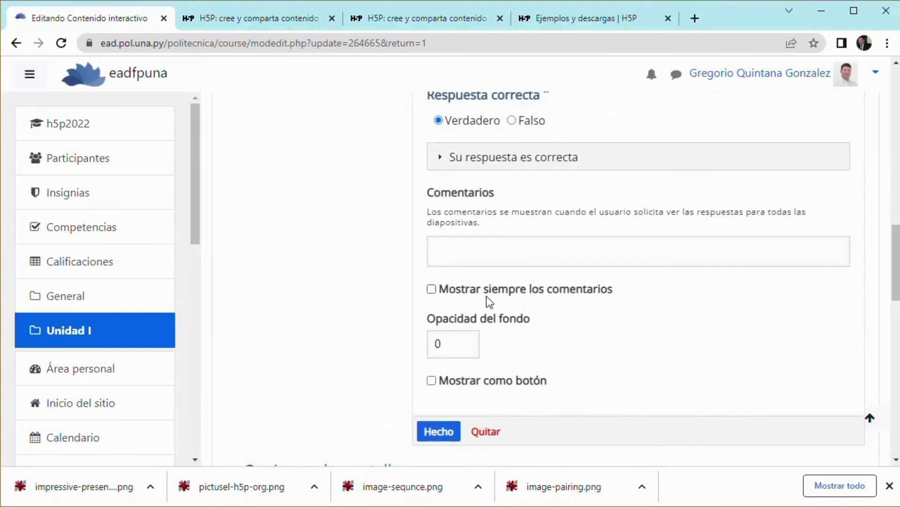
scroll(479, 315, "up", 2)
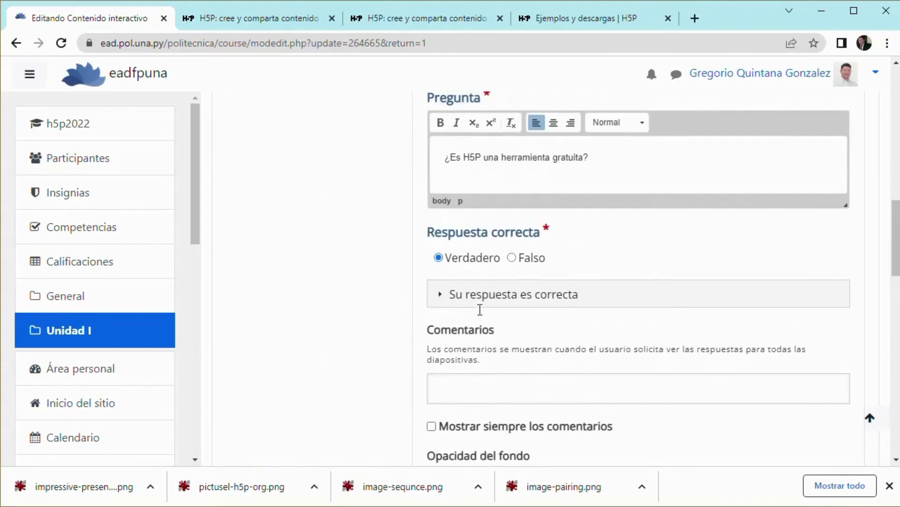
left_click(489, 308)
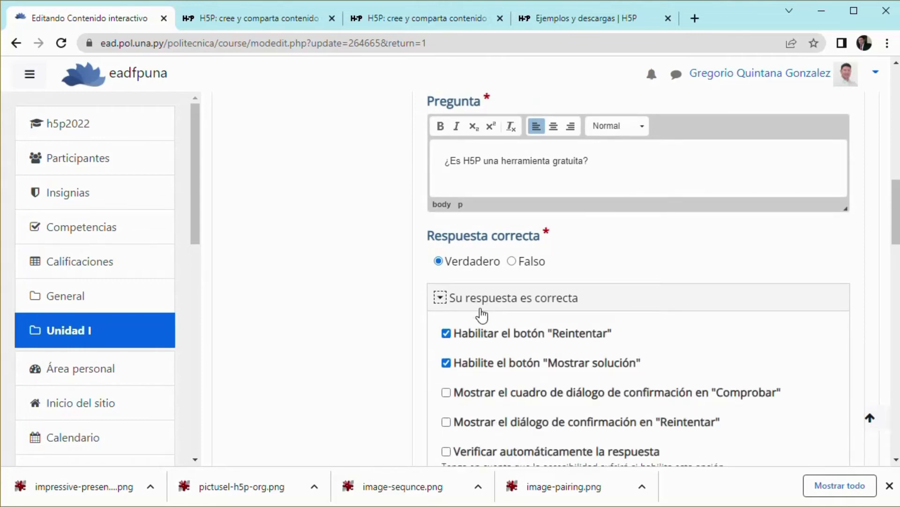
left_click(446, 334)
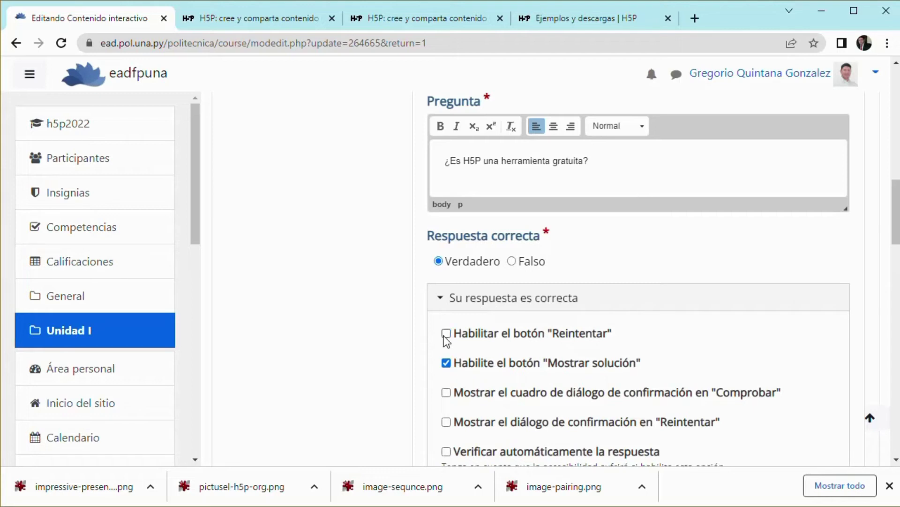
left_click(447, 364)
- Save the changed activity, display it, and dismiss the Data Reset notice
scroll(525, 340, "down", 20)
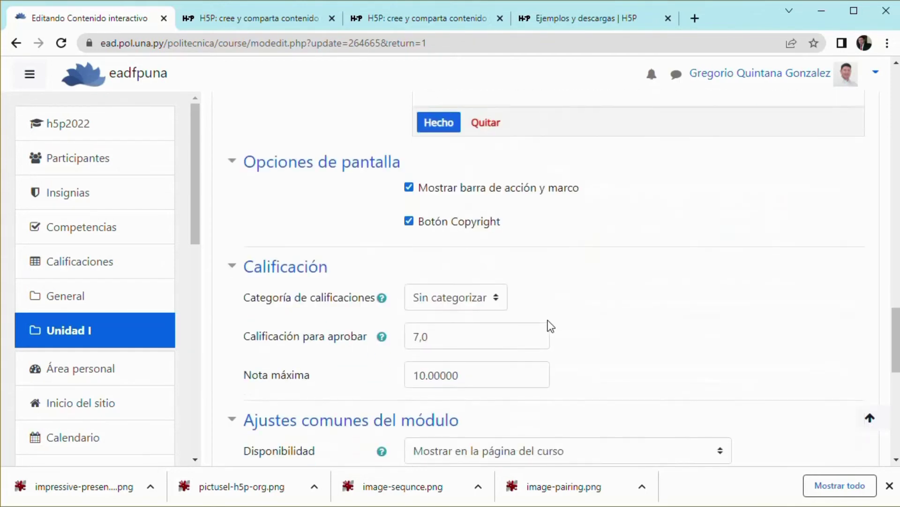
scroll(548, 329, "down", 6)
scroll(619, 365, "down", 5)
left_click(688, 302)
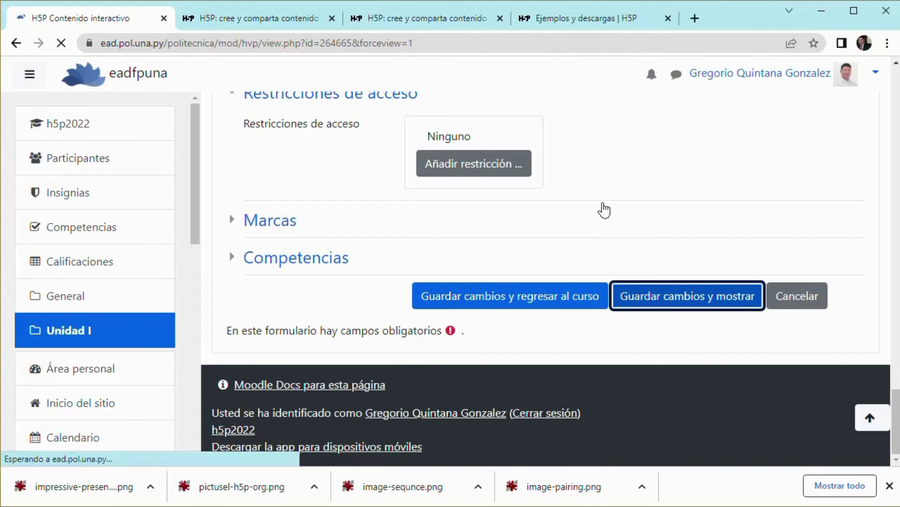
scroll(673, 227, "down", 4)
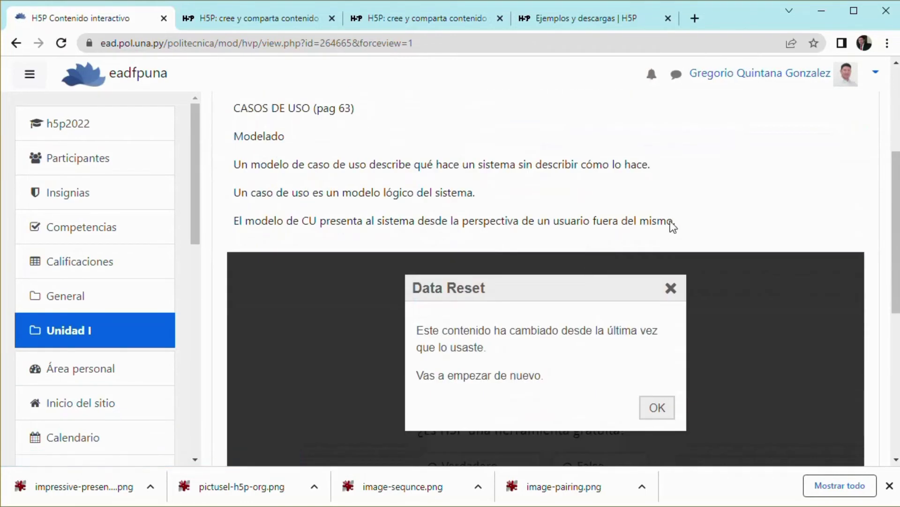
scroll(673, 226, "down", 2)
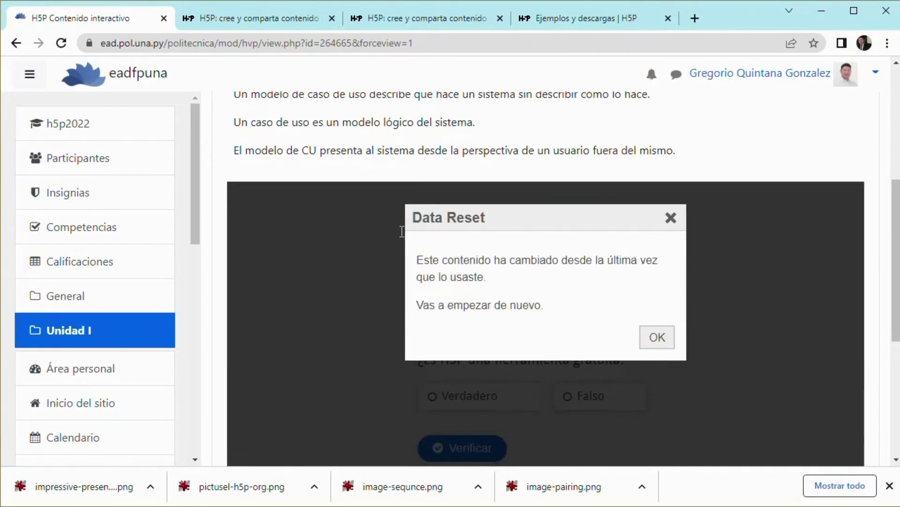
left_click(655, 343)
- Answer the True/False question with Falso, verify it, show the solution and examine the result
scroll(558, 260, "down", 2)
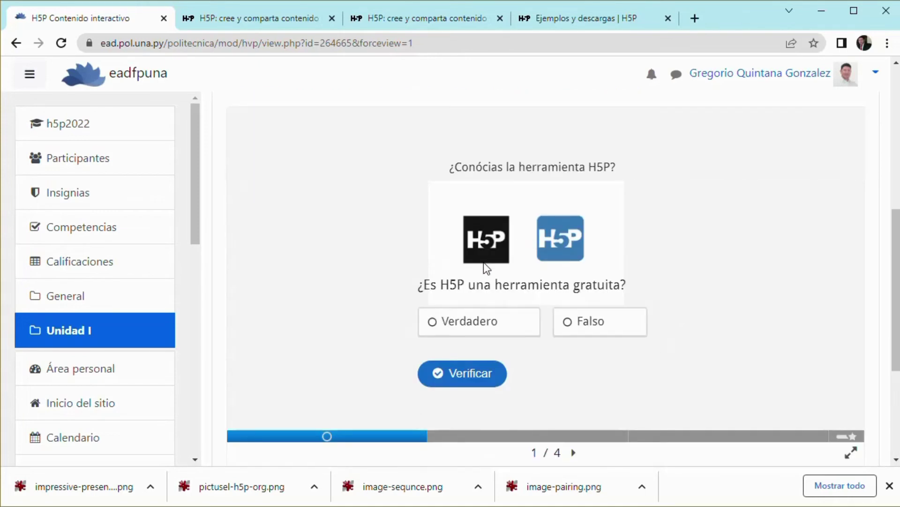
left_click(582, 331)
left_click(482, 373)
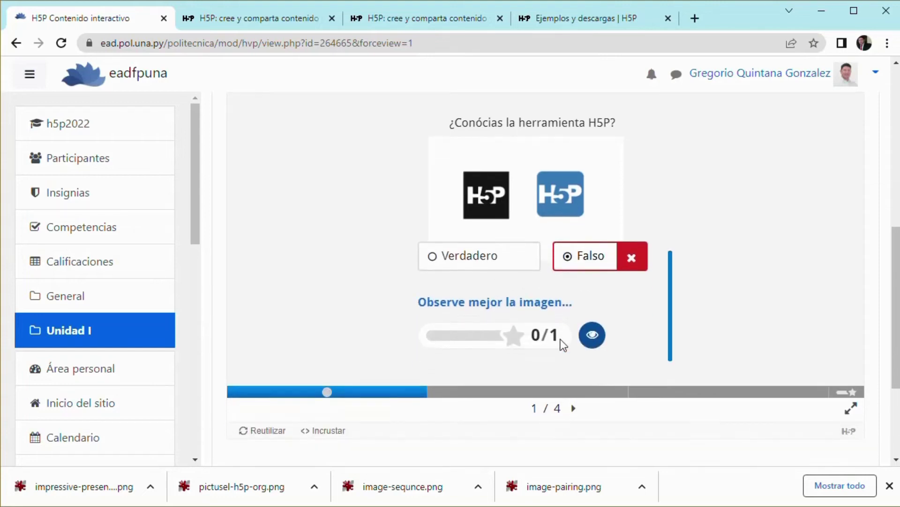
scroll(582, 328, "down", 1)
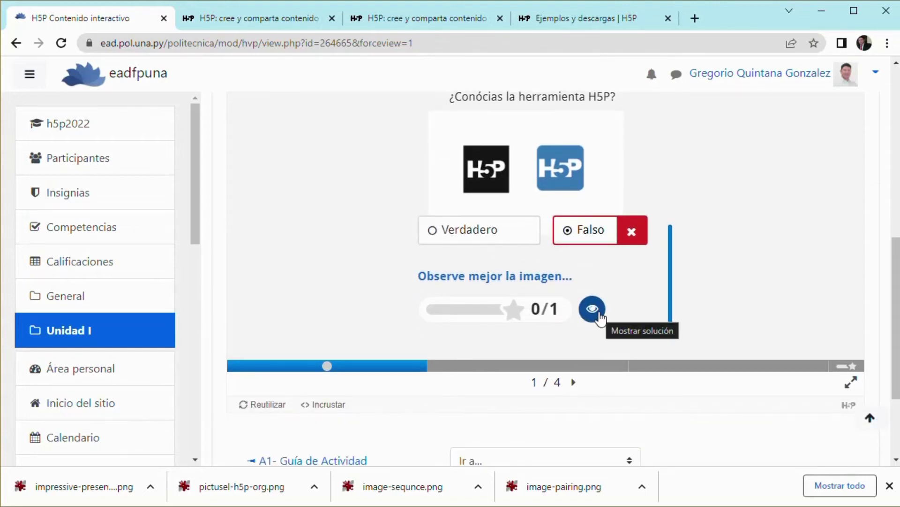
left_click(592, 309)
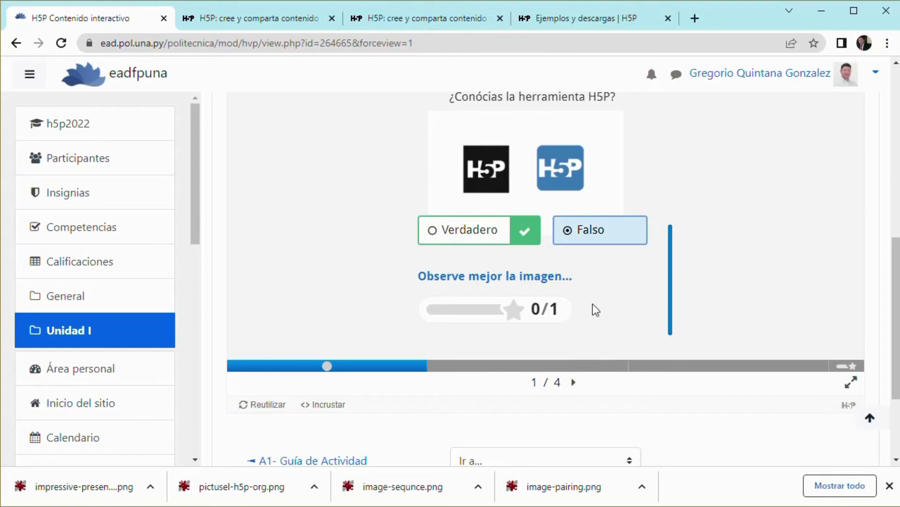
scroll(649, 256, "up", 2)
scroll(646, 265, "down", 5)
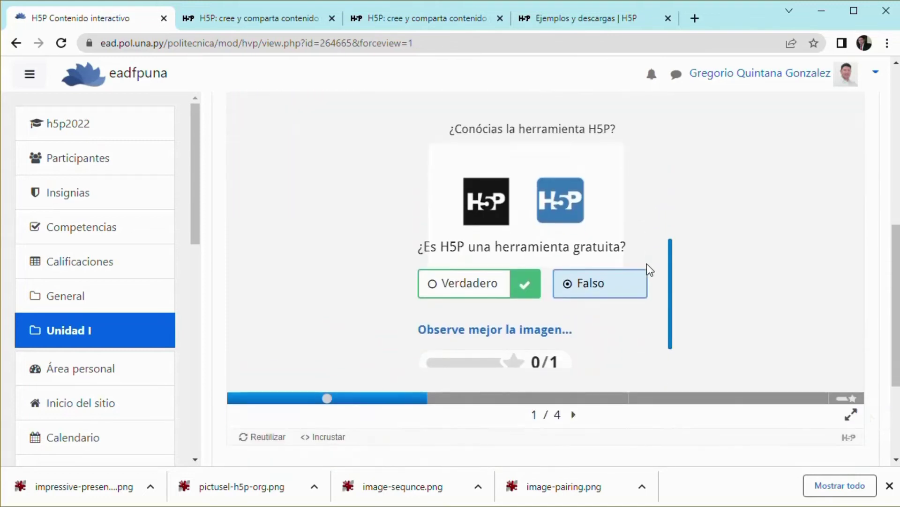
scroll(584, 277, "up", 4)
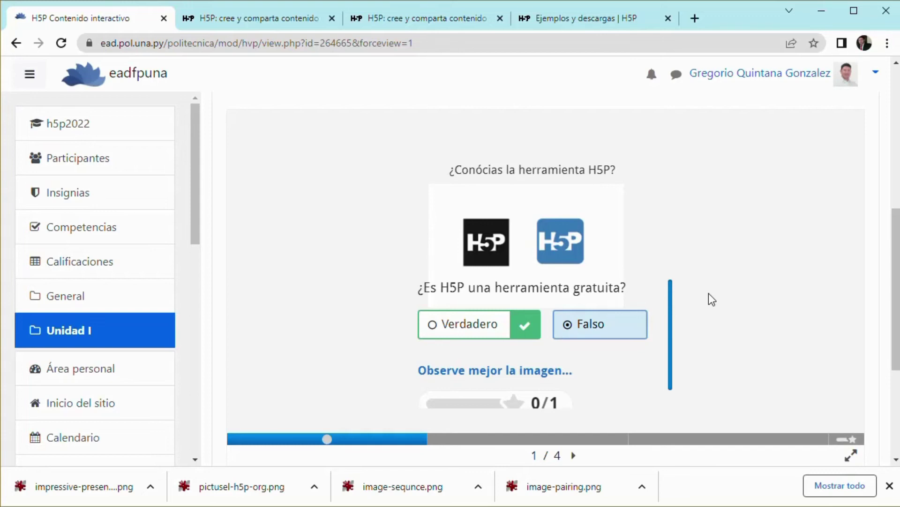
scroll(605, 305, "up", 3)
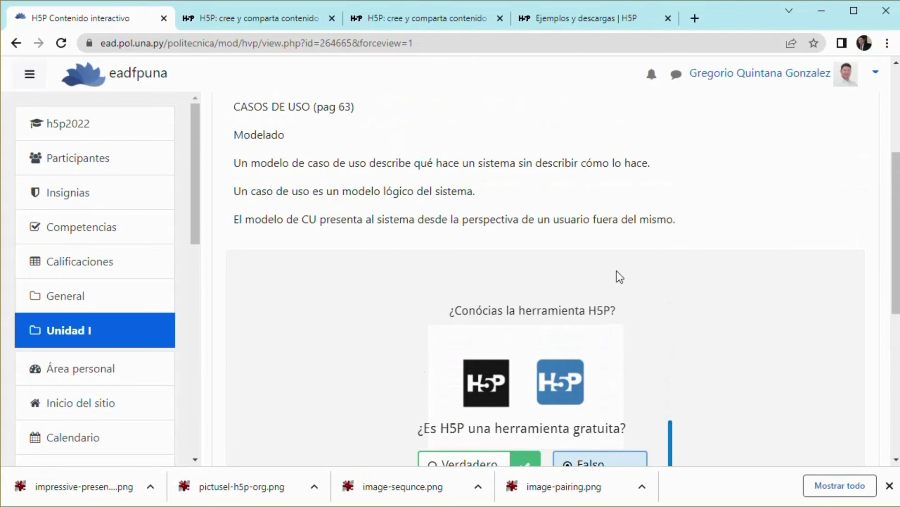
- Reopen the H5P activity's settings for editing and bring up its Course Presentation editor
scroll(603, 267, "down", 3)
scroll(527, 268, "down", 4)
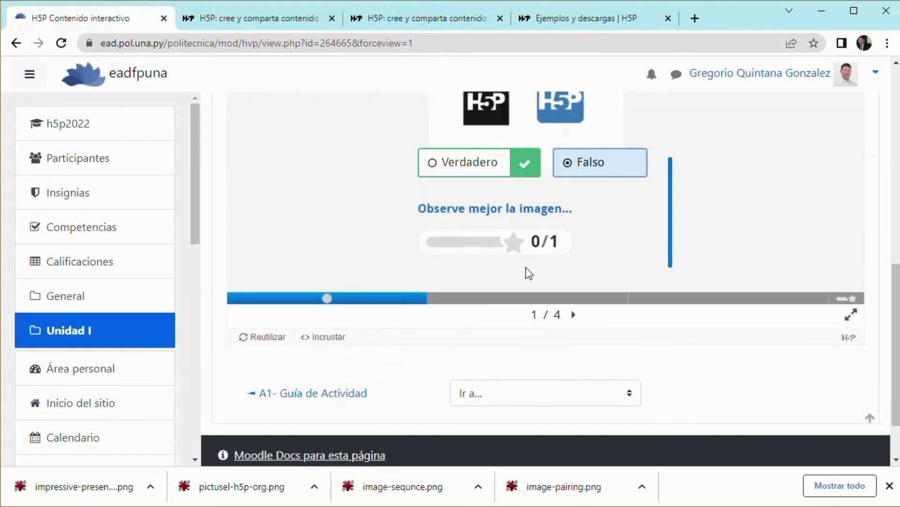
scroll(418, 274, "up", 12)
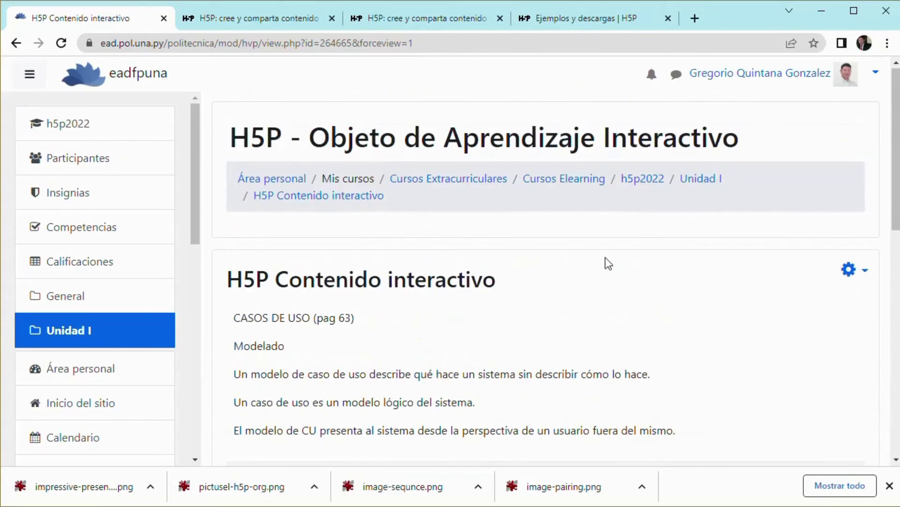
left_click(855, 281)
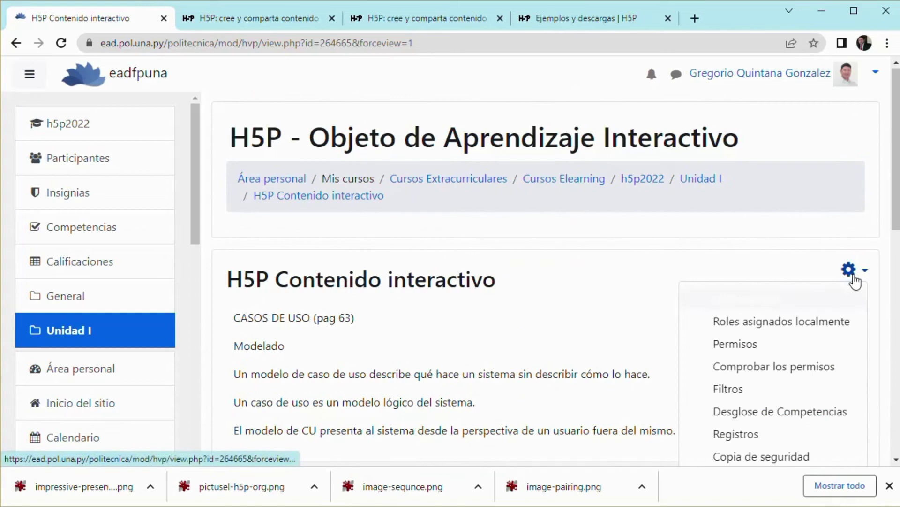
left_click(765, 304)
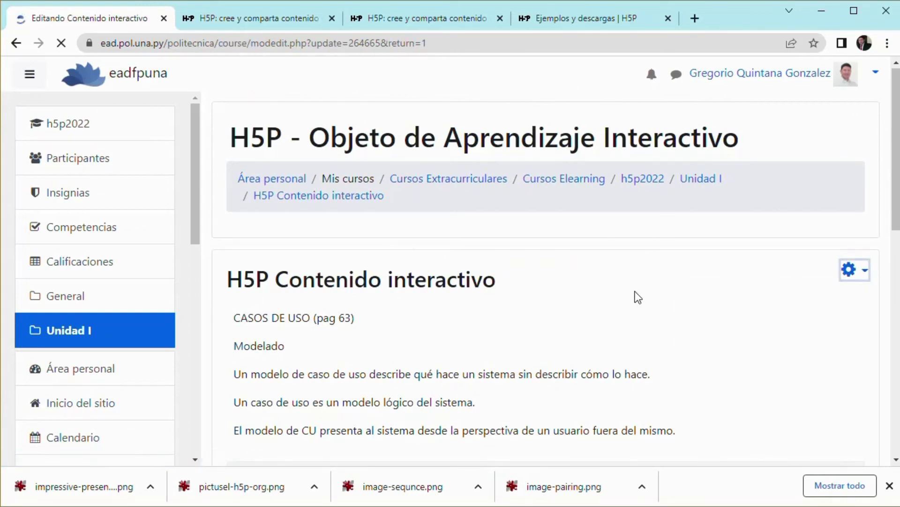
scroll(547, 311, "down", 6)
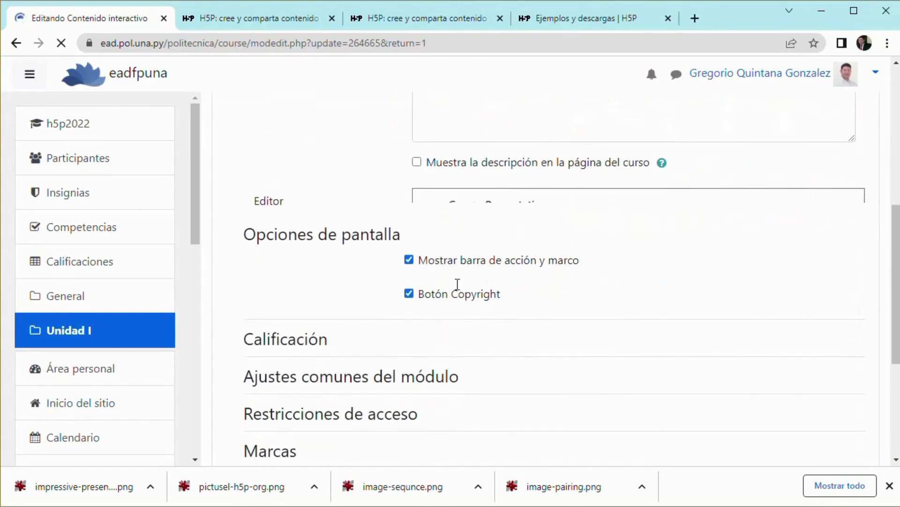
scroll(467, 267, "up", 3)
scroll(474, 272, "down", 5)
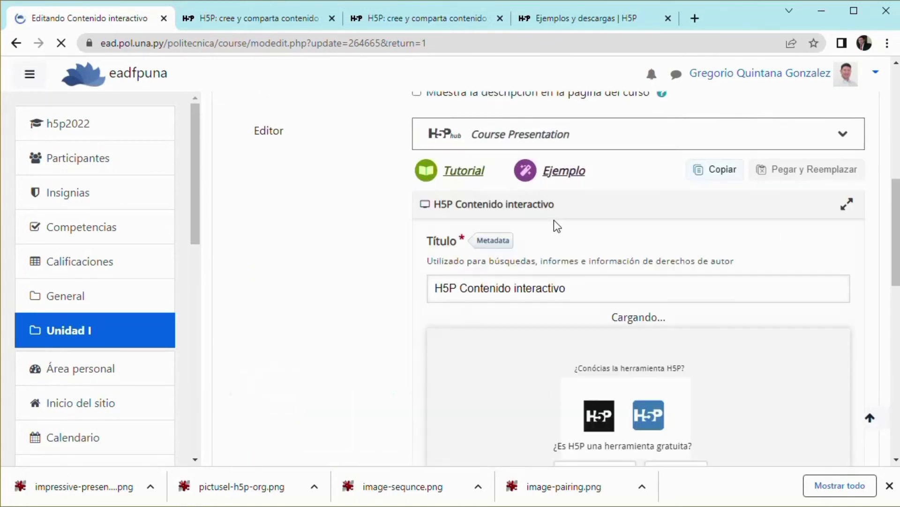
scroll(662, 314, "down", 3)
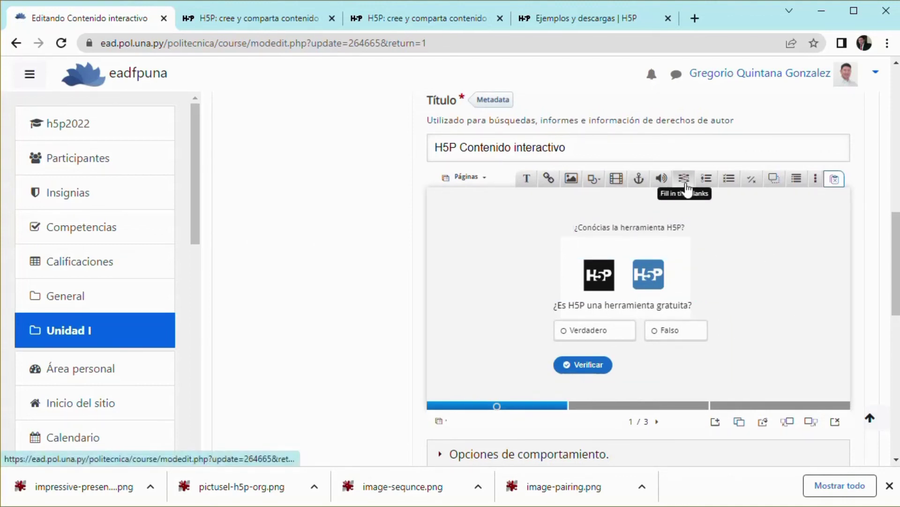
- Add a Fill in the Blanks element to page 2 of the presentation and title it "Llenar los espacios en blanco"
left_click(637, 407)
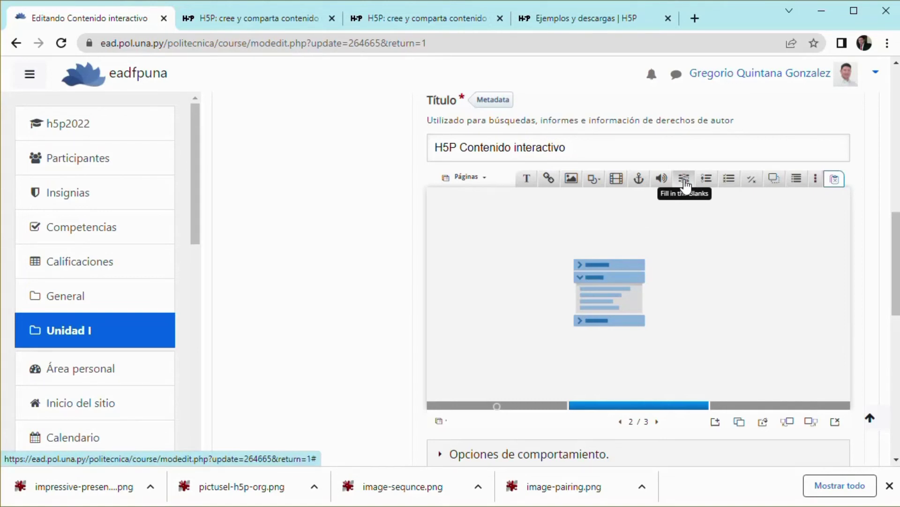
left_click_drag(685, 184, 611, 309)
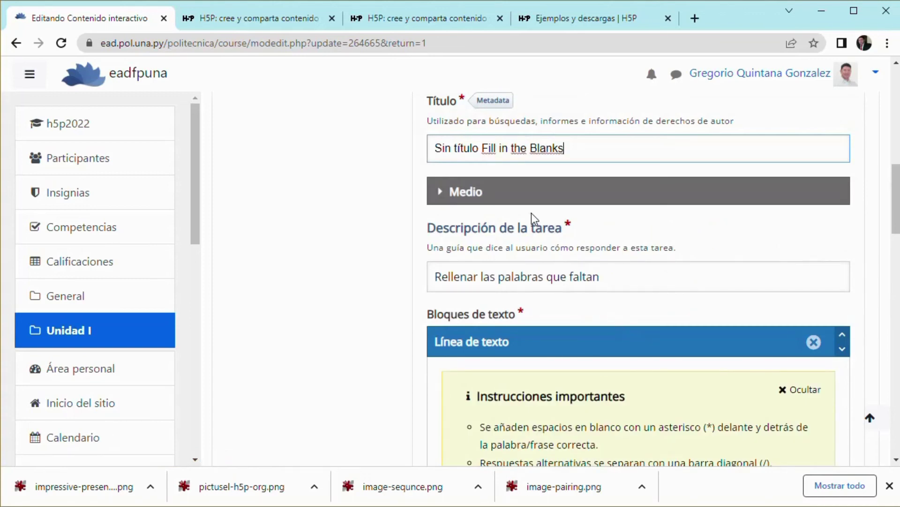
left_click_drag(588, 155, 436, 156)
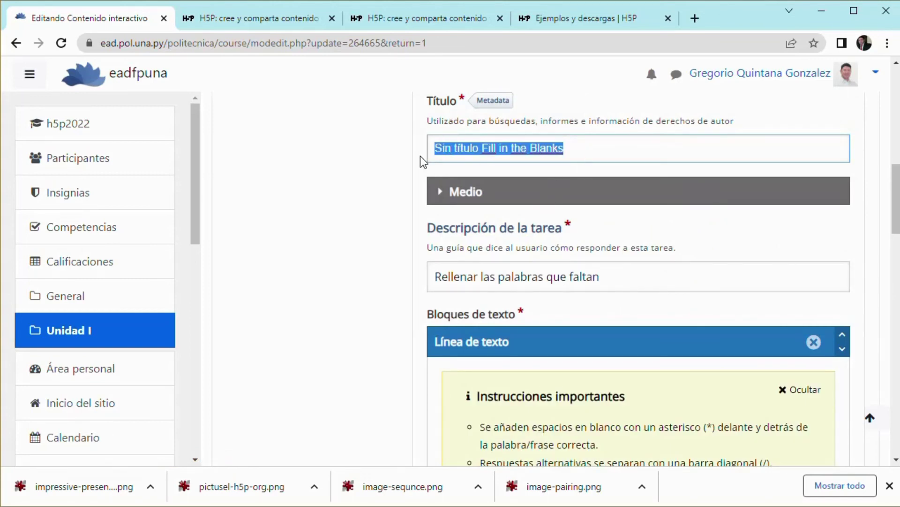
type("L")
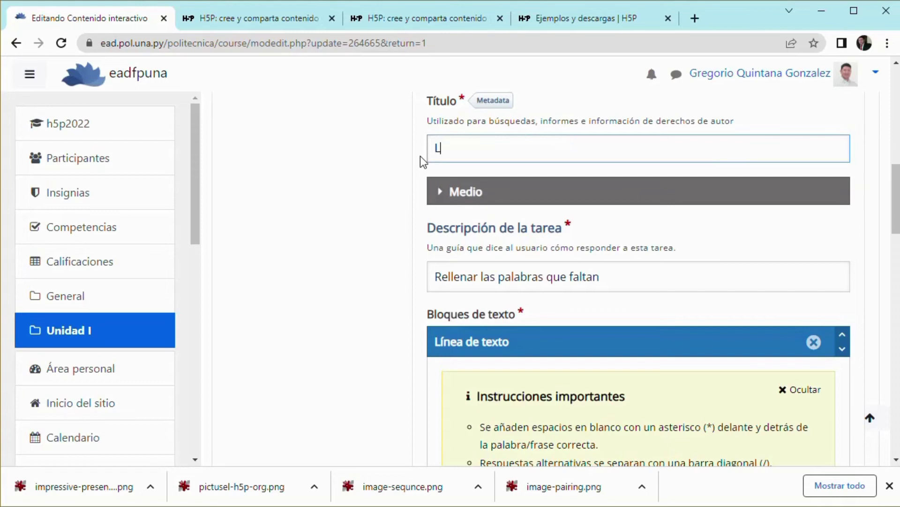
type("lenar los espacios en blanco")
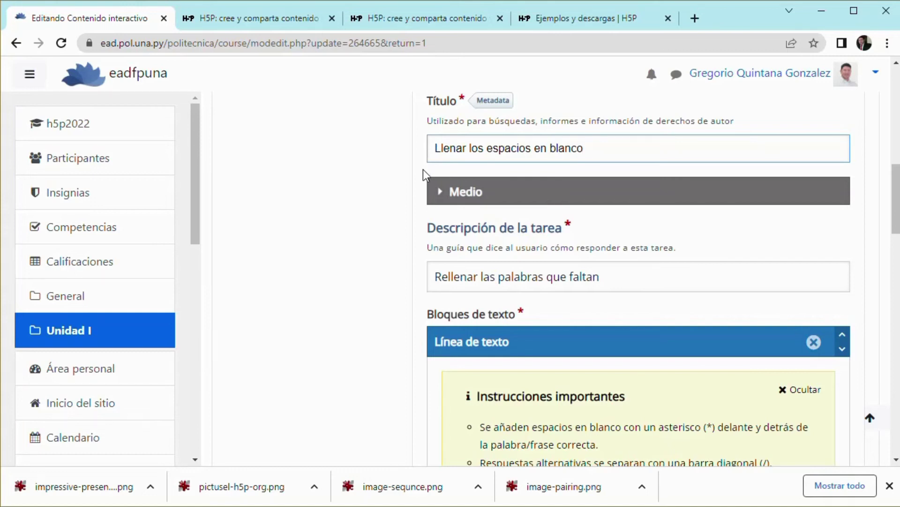
- Extend the task description to read "Rellenar las palabras que faltan en el texto"
left_click(542, 286)
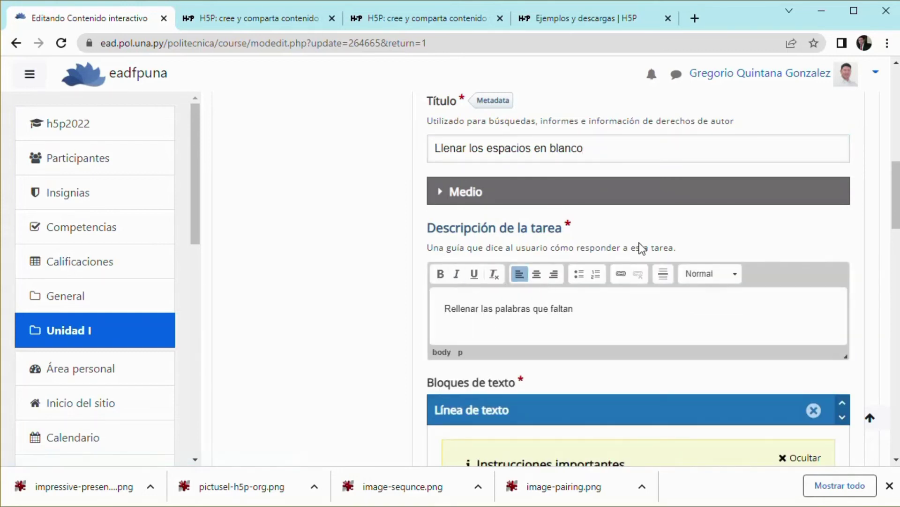
left_click_drag(561, 310, 569, 310)
left_click(594, 313)
type("en el texto")
scroll(591, 320, "down", 1)
scroll(590, 314, "down", 3)
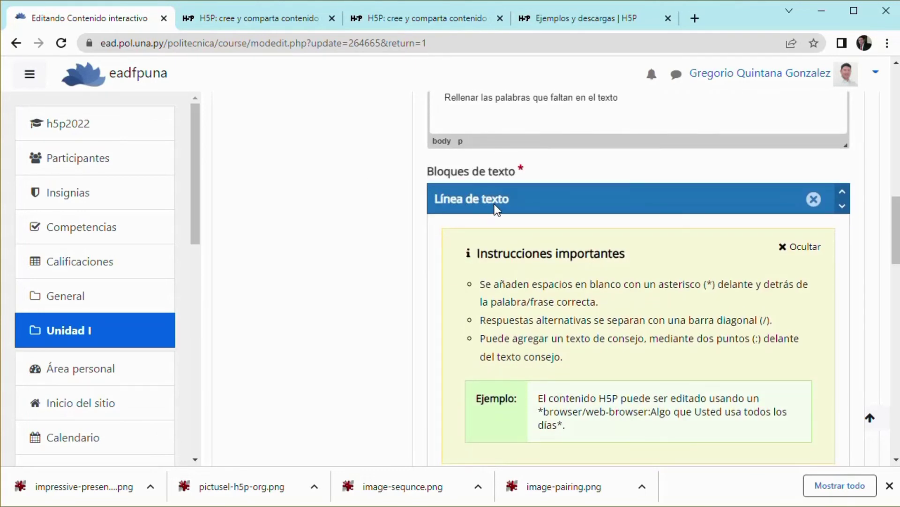
- Examine the text block's important instructions and example on marking blanks, alternative answers and tips
scroll(450, 197, "down", 1)
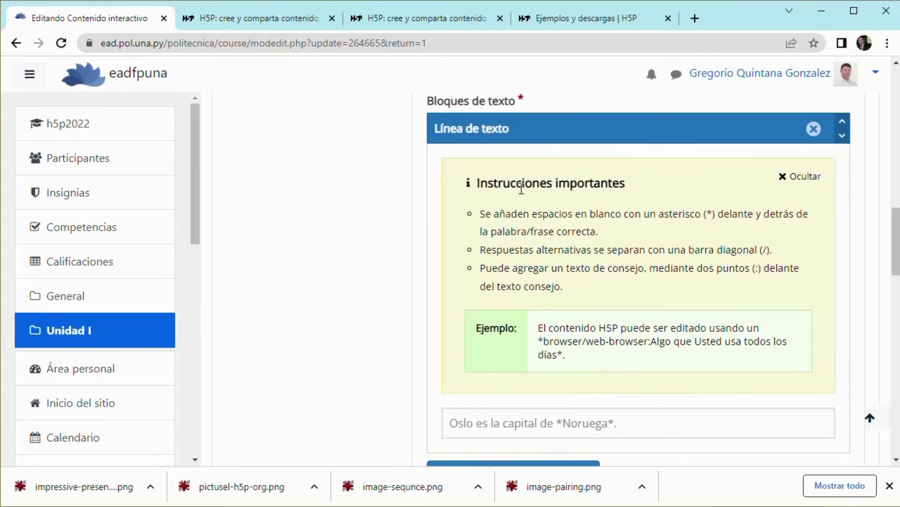
left_click_drag(472, 184, 638, 194)
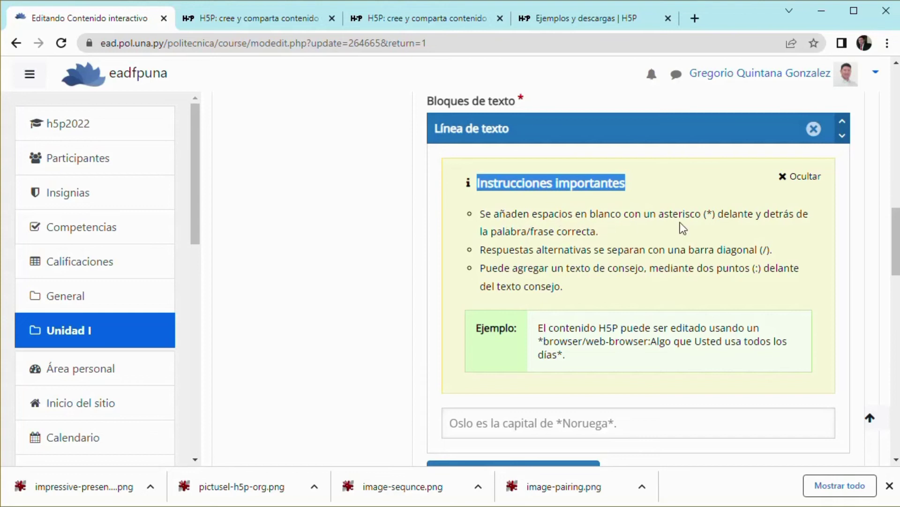
left_click(709, 215)
left_click_drag(708, 215, 714, 215)
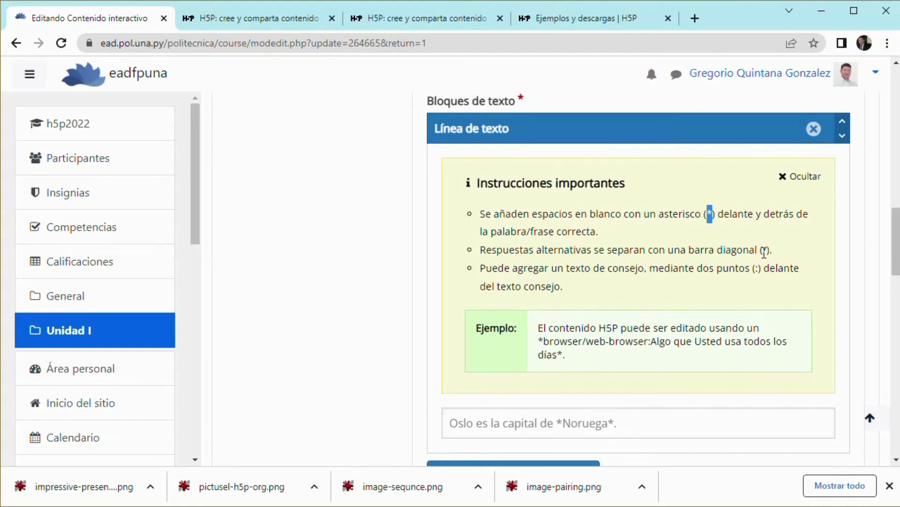
scroll(684, 274, "down", 4)
scroll(622, 293, "up", 4)
scroll(642, 266, "up", 3)
scroll(642, 266, "down", 3)
left_click_drag(587, 342, 651, 348)
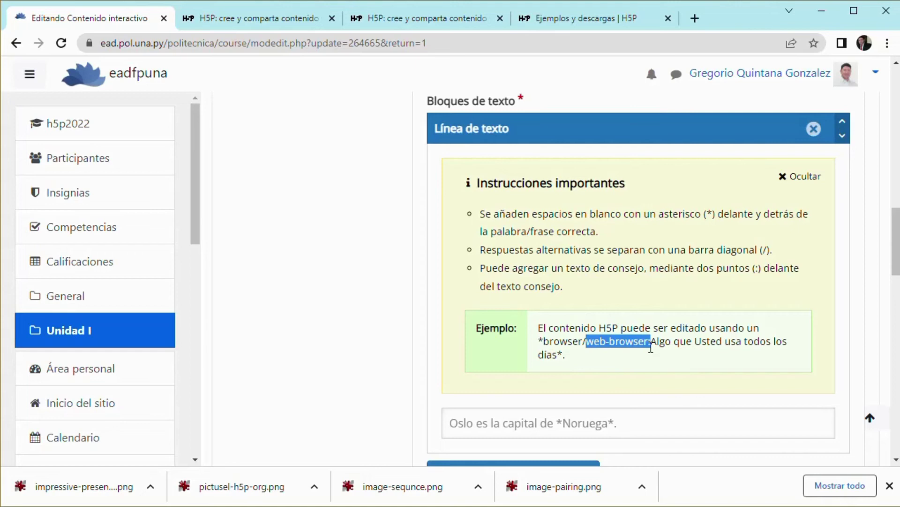
double_click(567, 342)
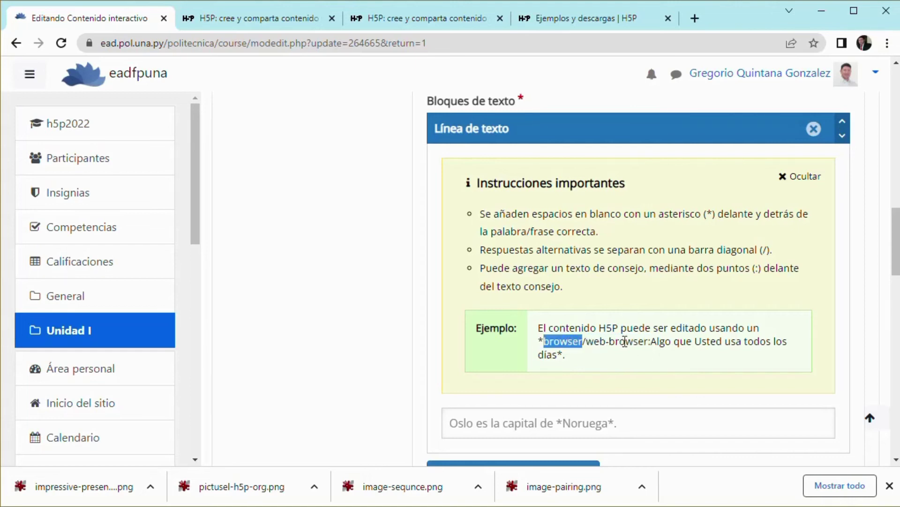
double_click(632, 342)
left_click(650, 346)
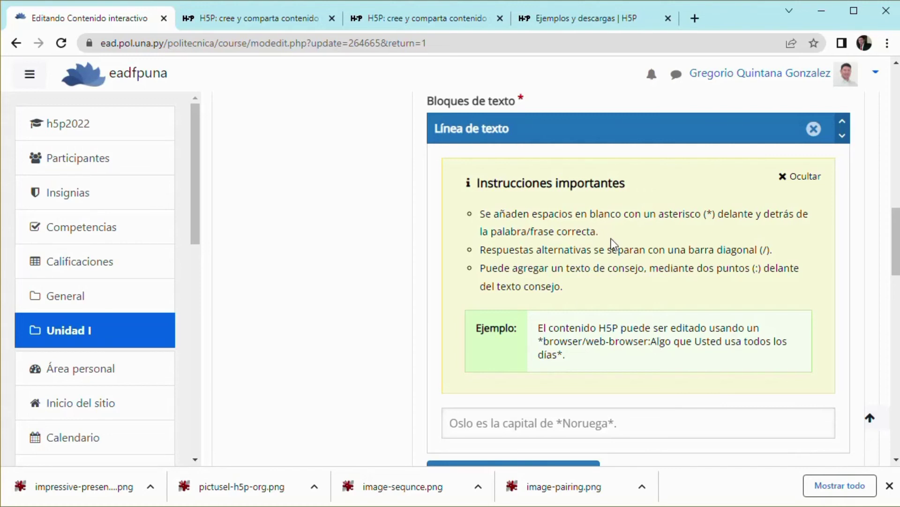
- Fill the text block with the H5P description running from "H5P es un complemento para los sistemas" to "cuestionarios y más"
scroll(612, 238, "down", 1)
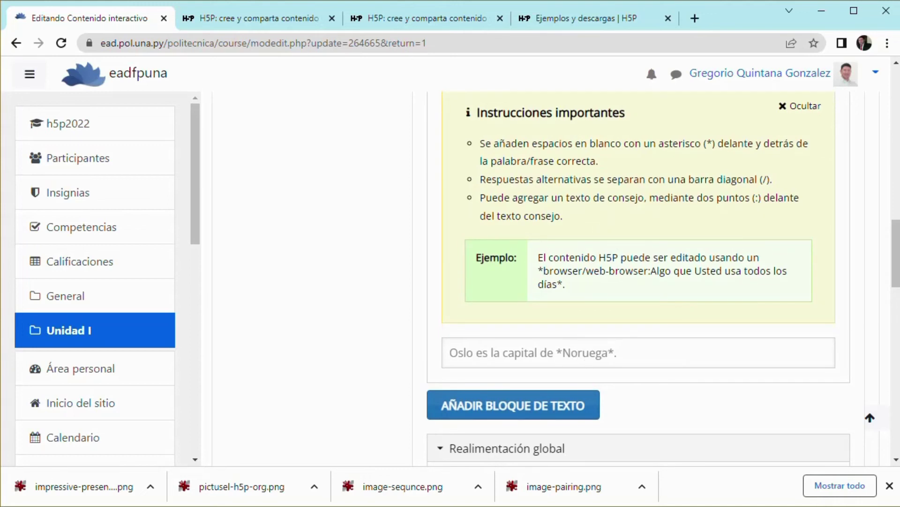
left_click(610, 353)
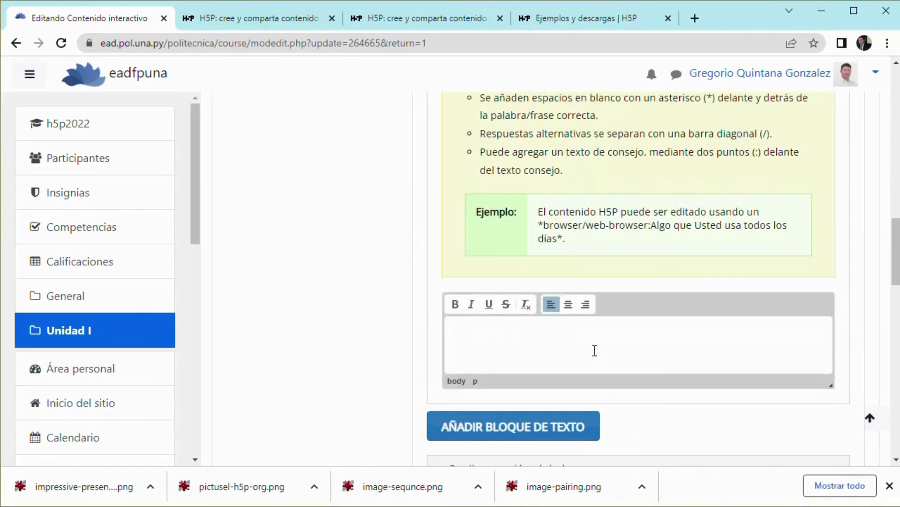
type("H5P es un complemento para los sistemas de publicación existentes que permite que el sistema cree contenido interactivo como videos interactivos , presentaciones , juegos , cuestionarios y más.")
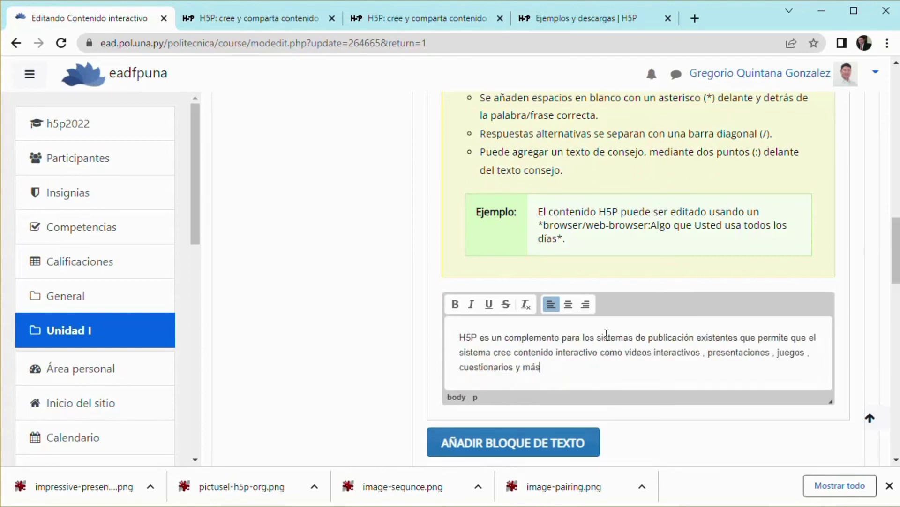
- Make the word "interactivo" in the text block a blank by enclosing it in asterisks
left_click(556, 353)
type("*")
key("BackSpace")
type("*")
key("Right")
key("Right")
key("Right")
key("Right")
key("Right")
key("Right")
key("Right")
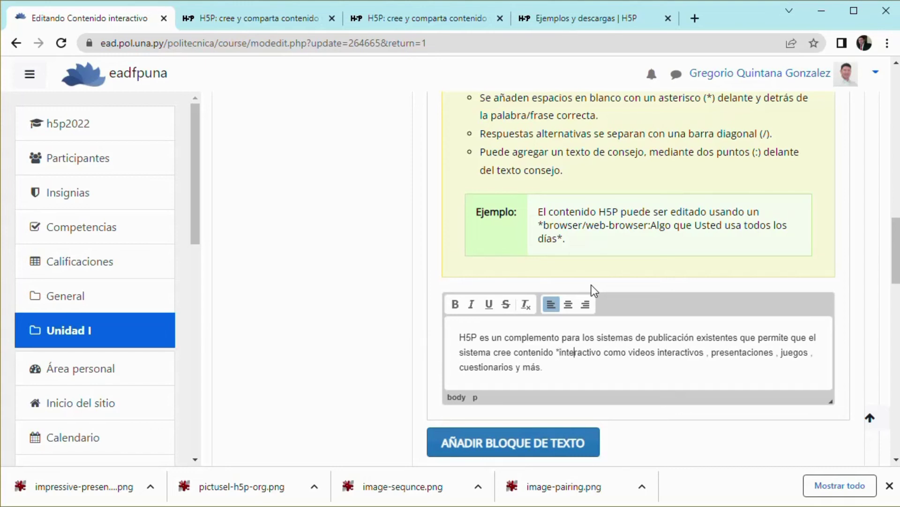
key("Right")
key("Right")
key("Right")
key("Right")
type("*")
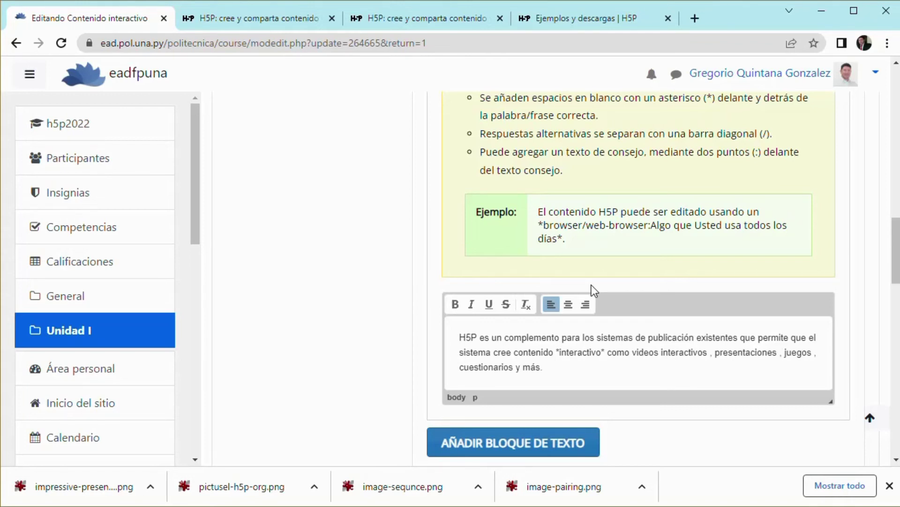
- Make the word "videos" in the text block a blank by enclosing it in asterisks
key("Right")
key("Right")
key("Right")
key("Right")
key("Right")
key("Right")
key("Right")
key("Left")
type("*")
key("Right")
key("Right")
key("Right")
key("Right")
key("Right")
key("Right")
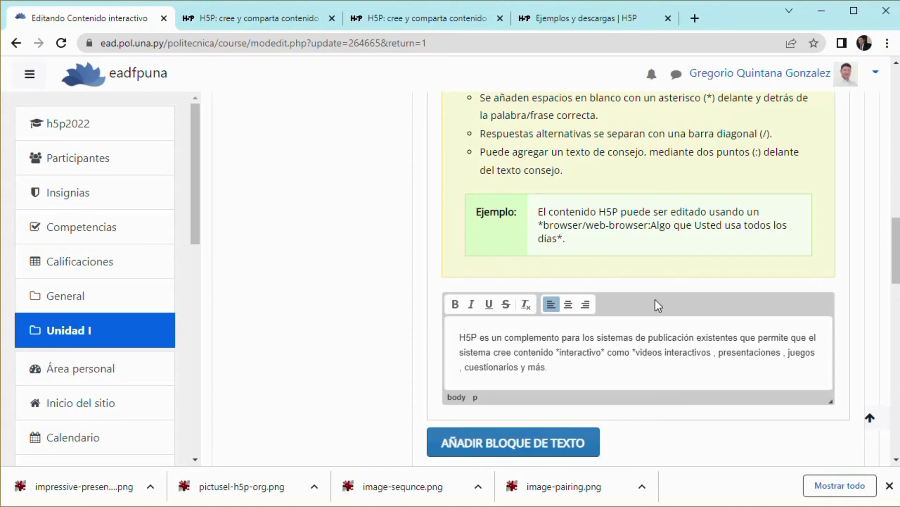
type("*videos")
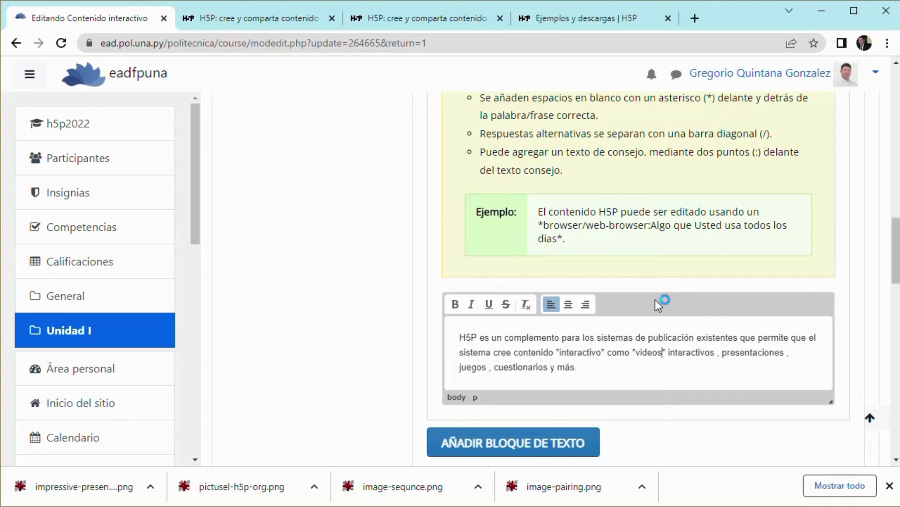
- Add the tip "Reproducible" after a colon inside the "videos" blank
type(":")
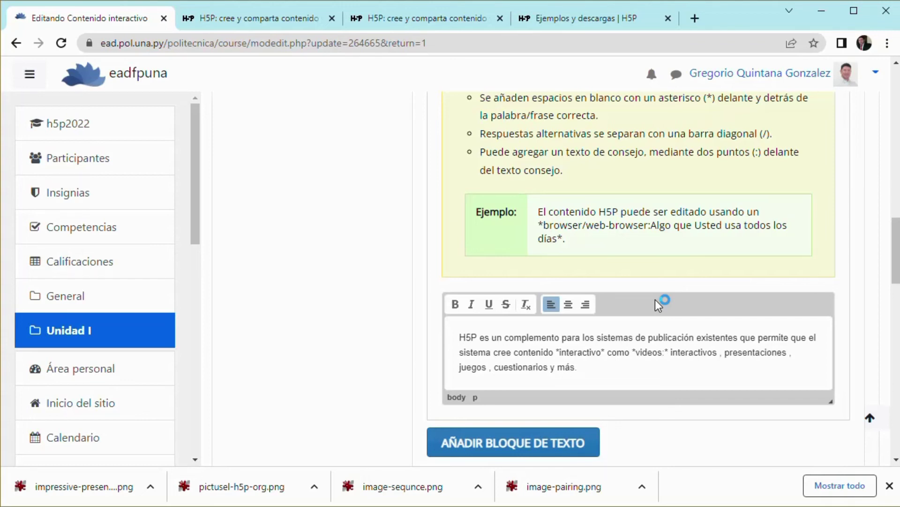
type("Repro")
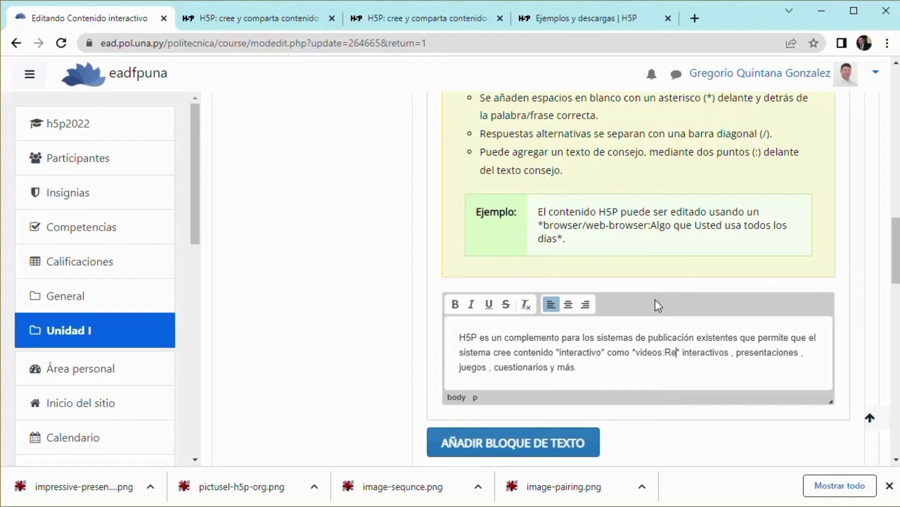
type("ducib")
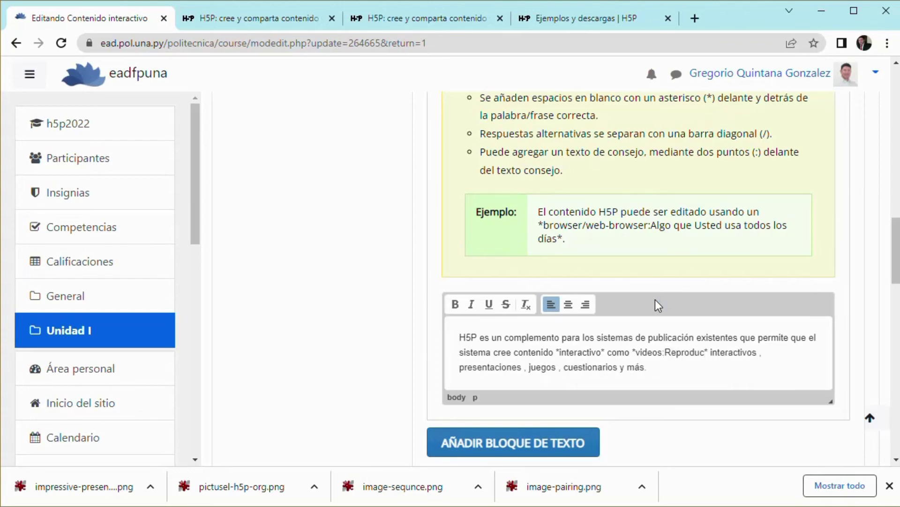
type("le")
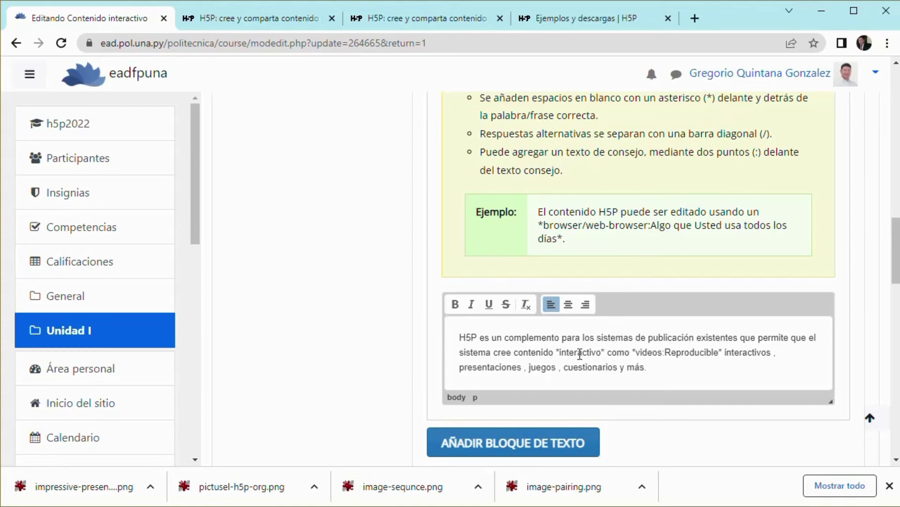
- Enlarge the text block's editing area and highlight the marked word "interactivo" in it
scroll(592, 346, "down", 5)
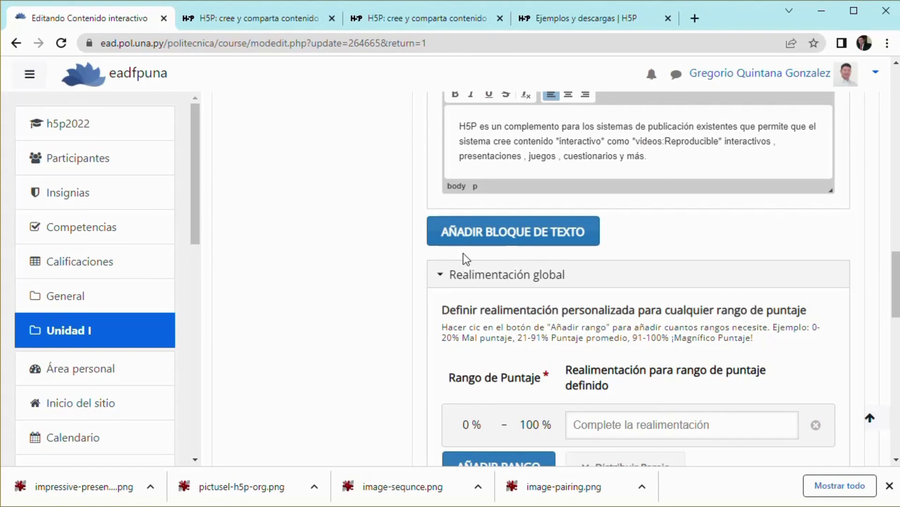
scroll(572, 216, "up", 1)
left_click(659, 228)
left_click_drag(831, 258, 844, 385)
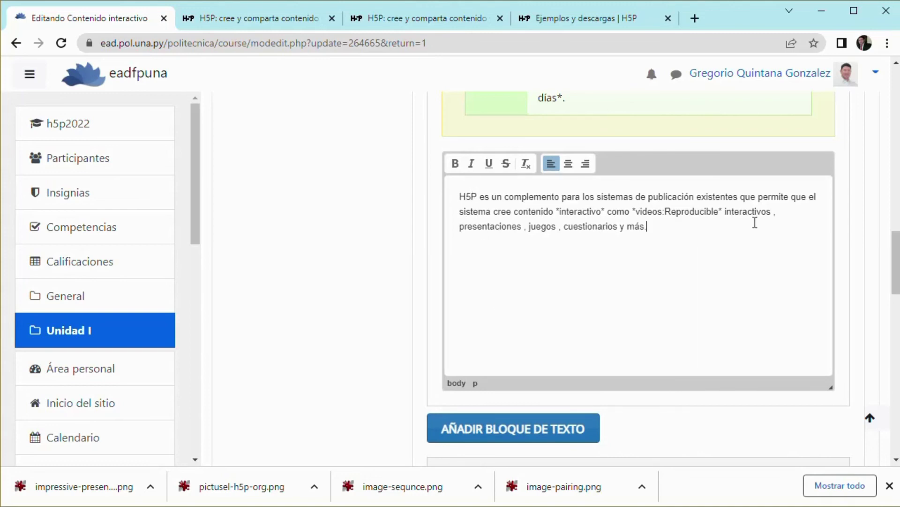
scroll(691, 257, "up", 3)
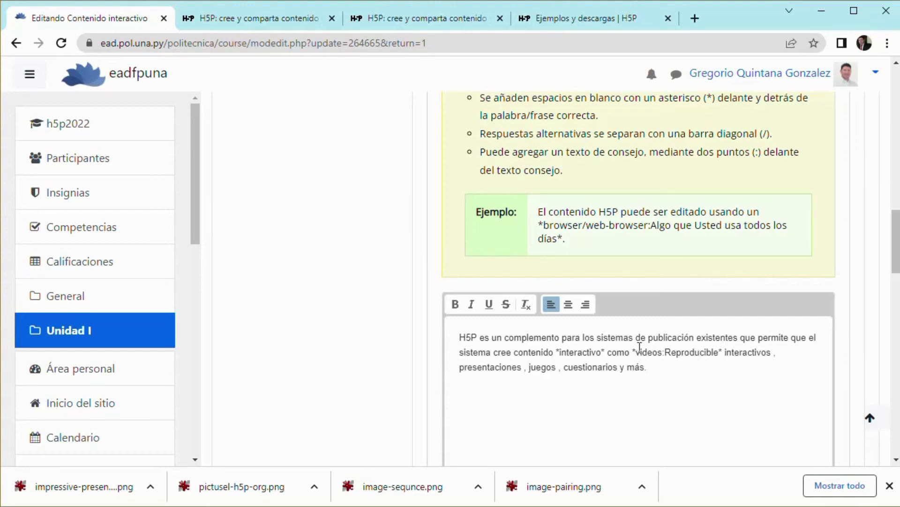
double_click(590, 353)
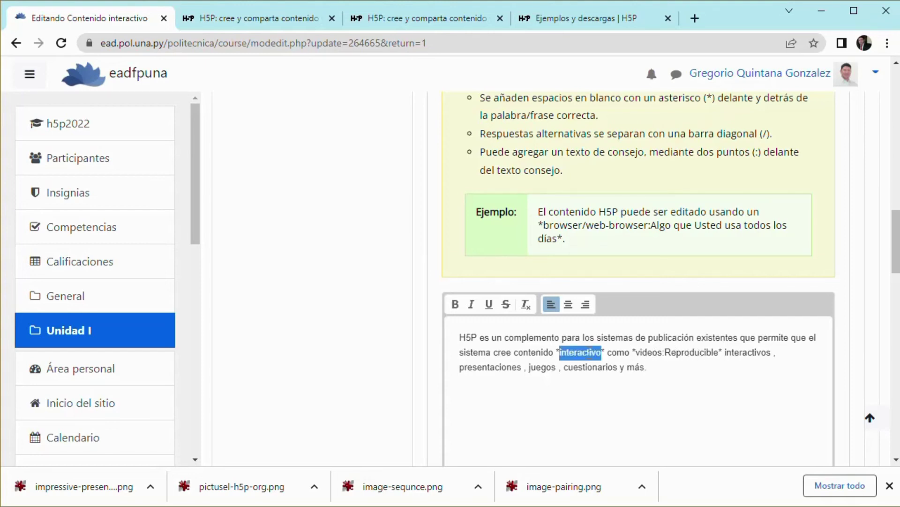
scroll(636, 384, "down", 1)
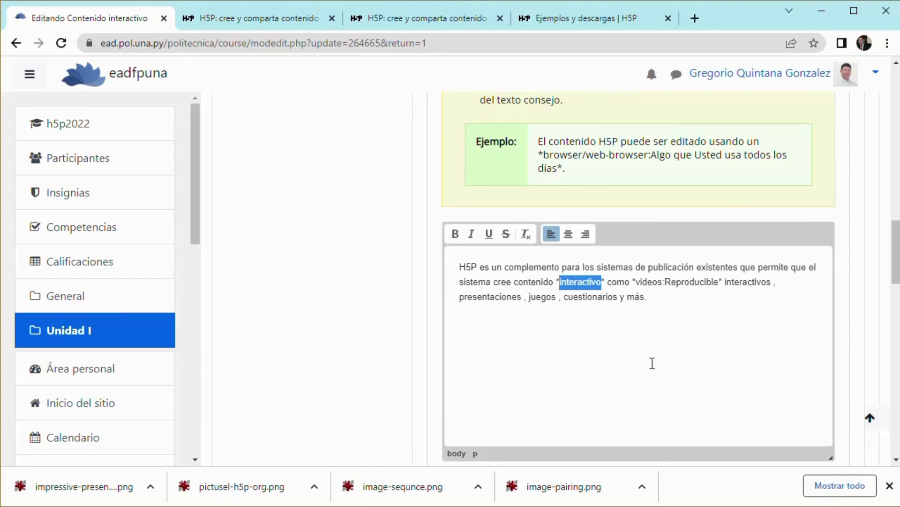
left_click(599, 334)
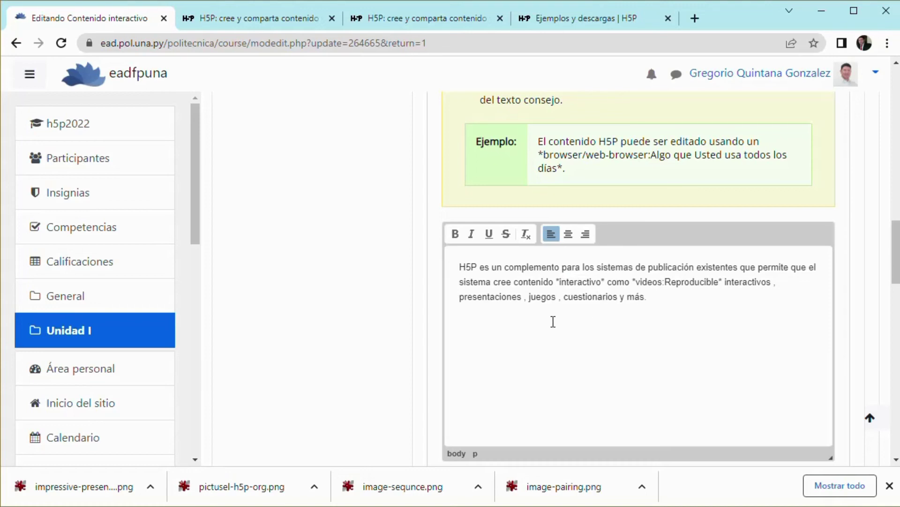
scroll(684, 344, "down", 3)
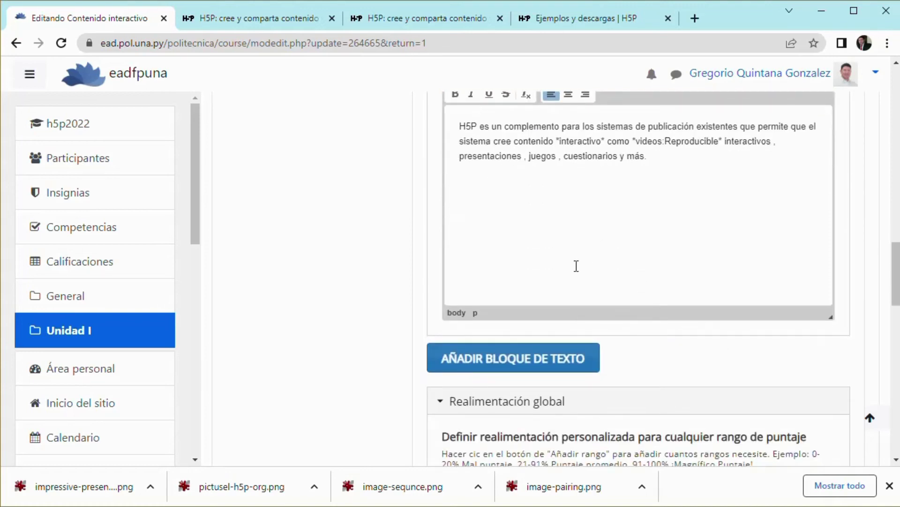
scroll(542, 252, "up", 2)
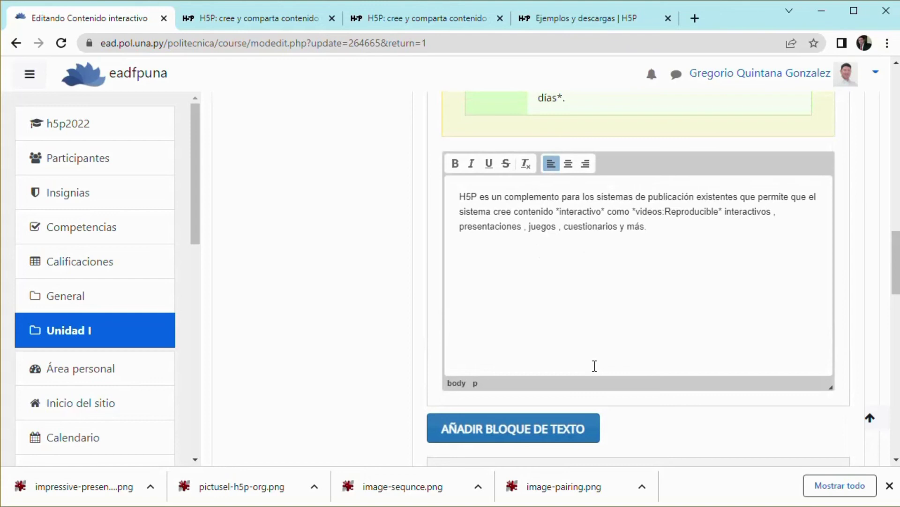
left_click(650, 250)
- Add a score range to the exercise's global feedback, ending the first range at 50 % with the feedback "No logrado"
scroll(626, 247, "down", 5)
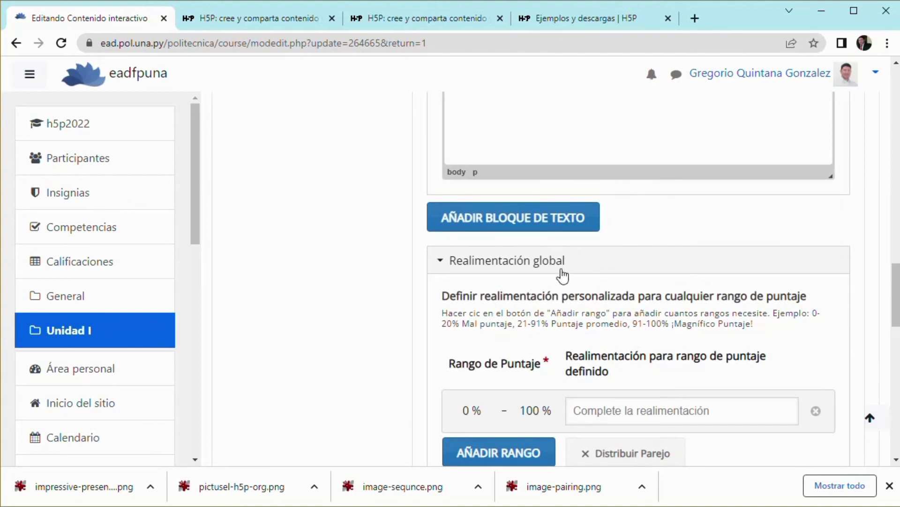
scroll(551, 323, "down", 3)
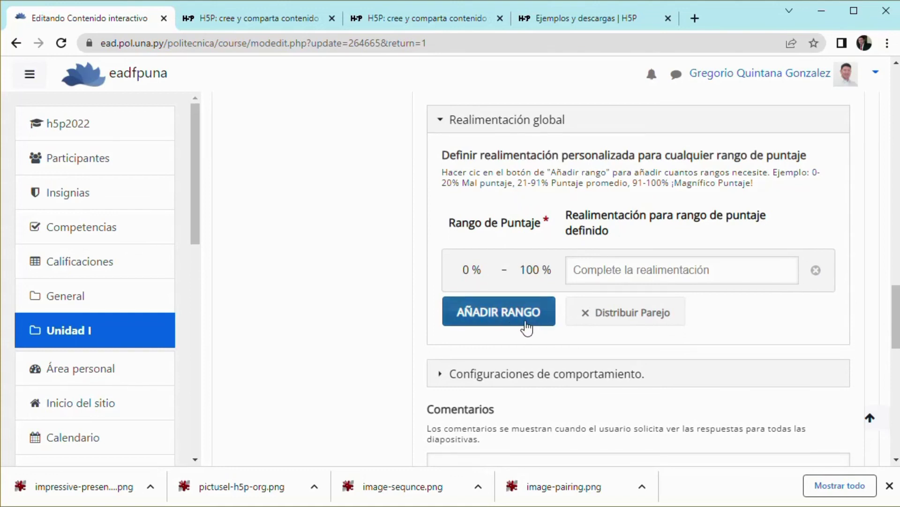
left_click(499, 314)
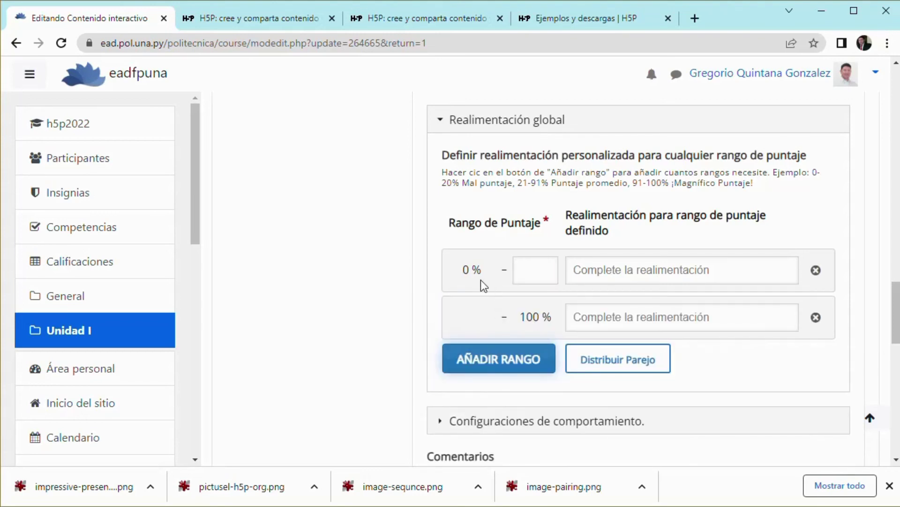
left_click(549, 276)
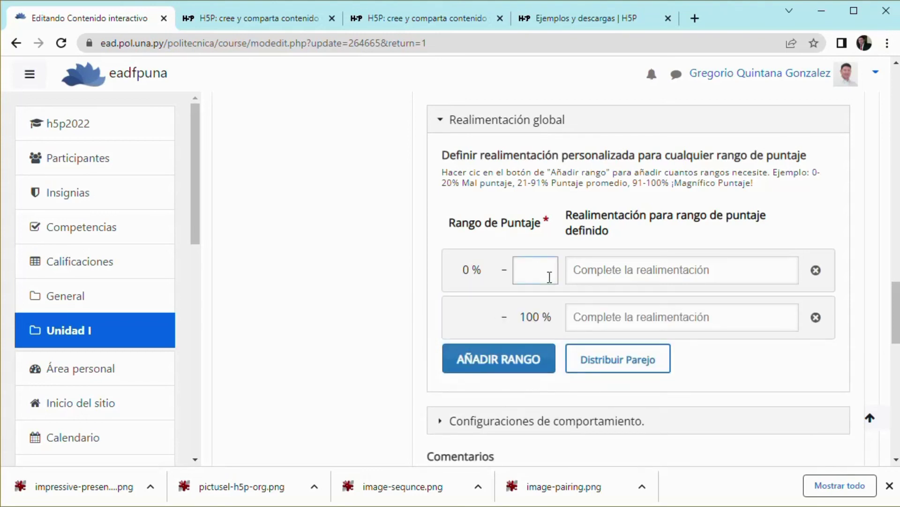
type("50")
left_click(617, 275)
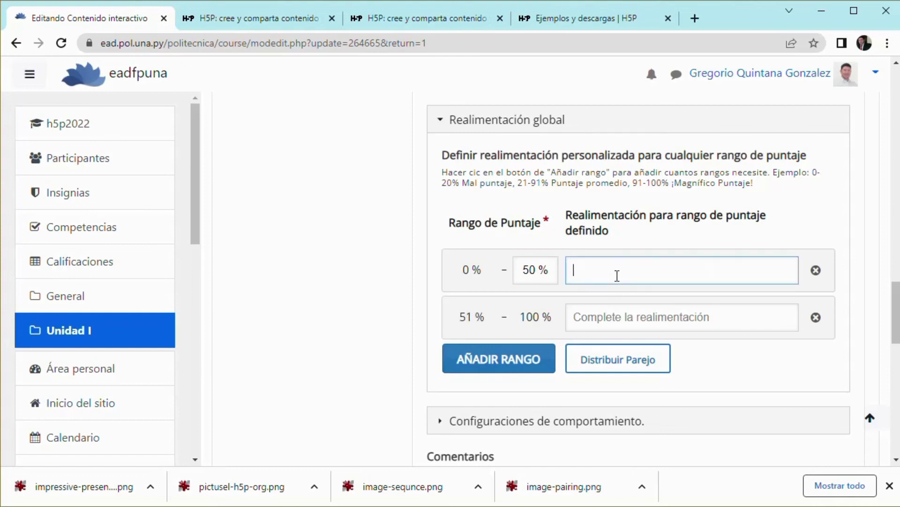
type("No logrado")
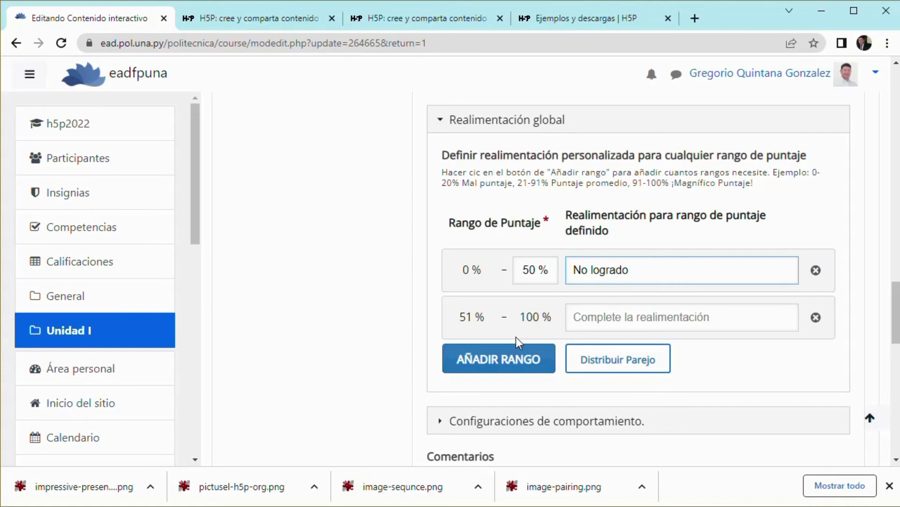
- Add another score range, ending the second range at 70 % with the feedback "Aceptable"
left_click(609, 322)
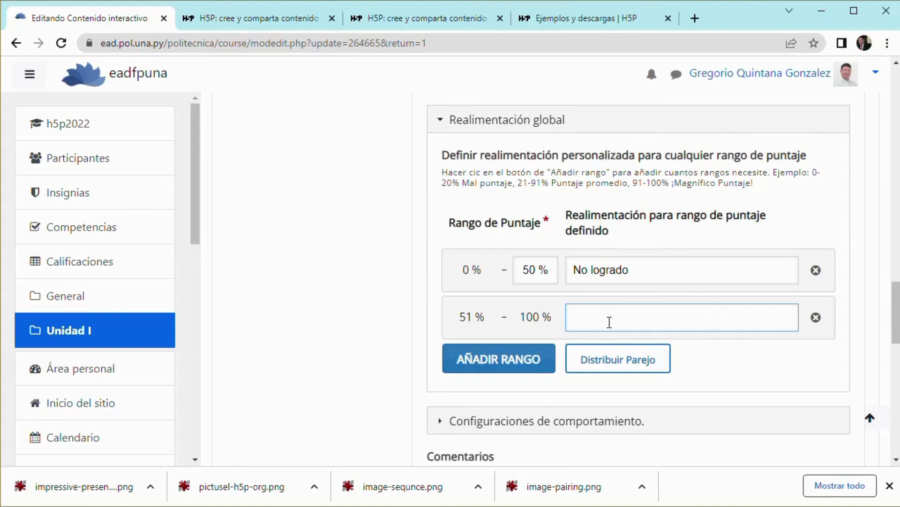
left_click(507, 361)
left_click(521, 316)
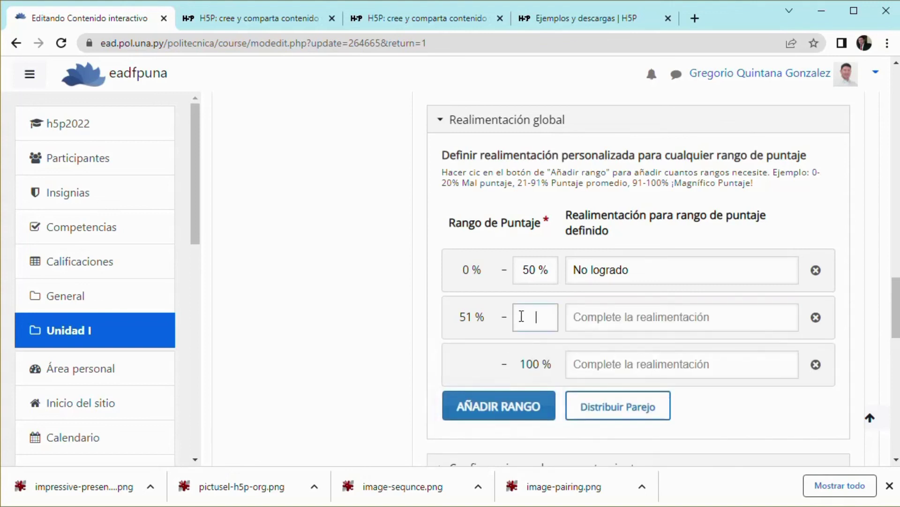
type("70")
left_click(584, 315)
type("Aceptable")
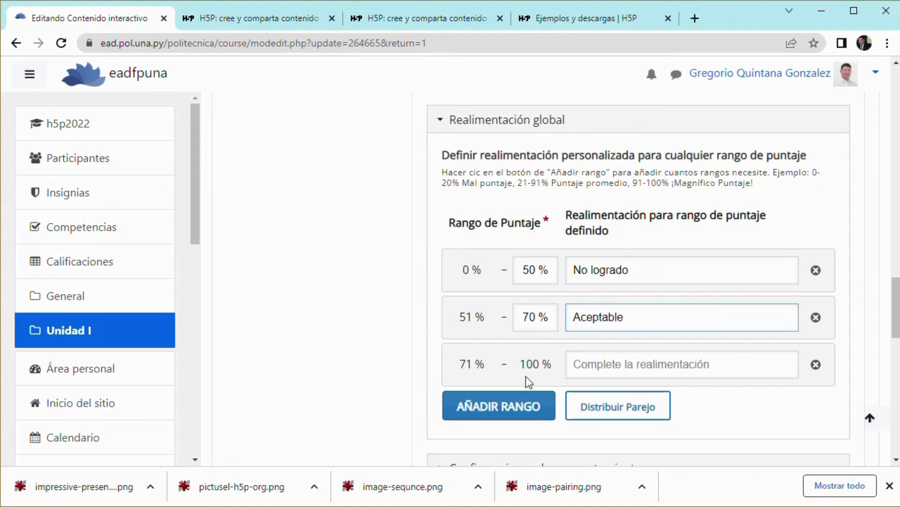
- Enter "Superado" as the feedback for the last score range, 71 % to 100 %
left_click(616, 369)
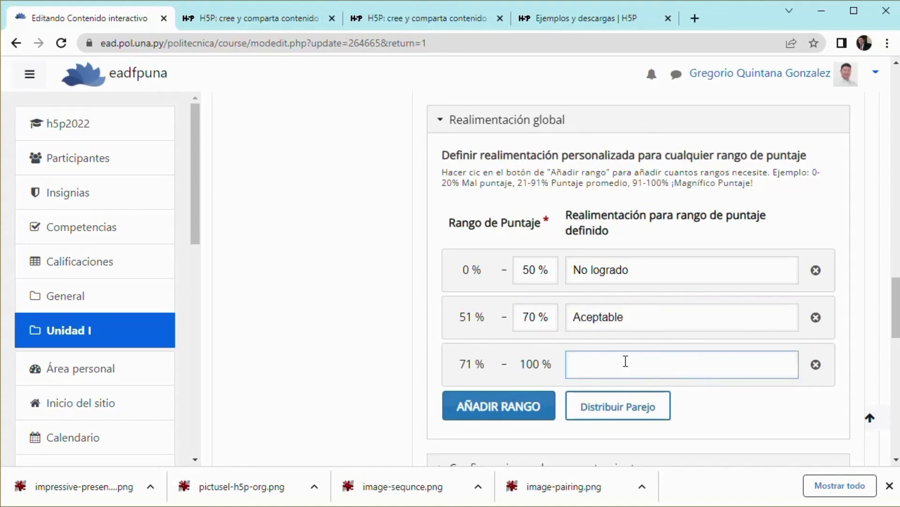
type("Superado")
scroll(628, 347, "down", 3)
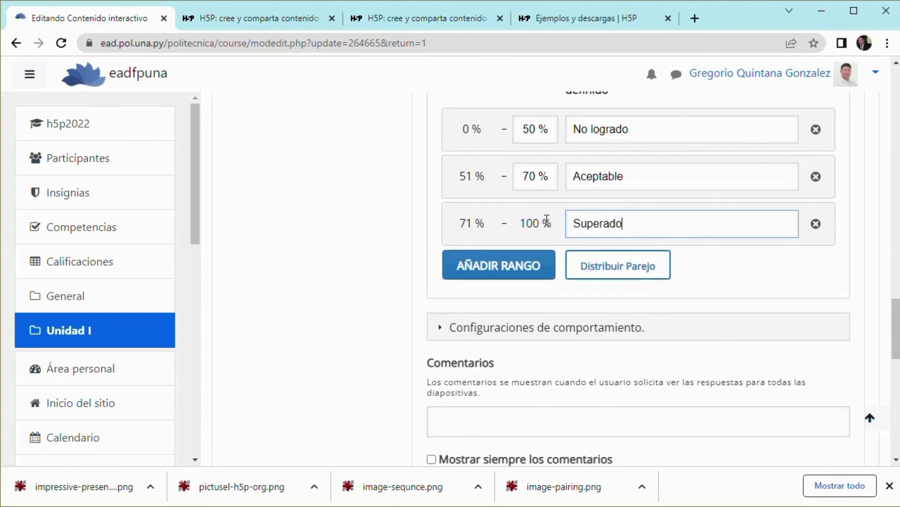
scroll(613, 236, "up", 2)
scroll(619, 177, "down", 2)
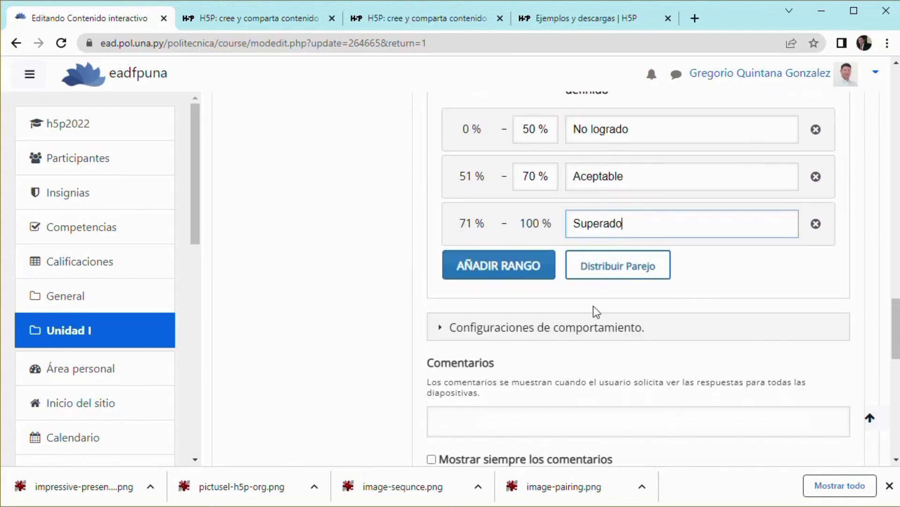
- Disable the "Mostrar solución" button and case sensitivity in the exercise's behaviour settings, and finish editing the exercise
left_click(511, 335)
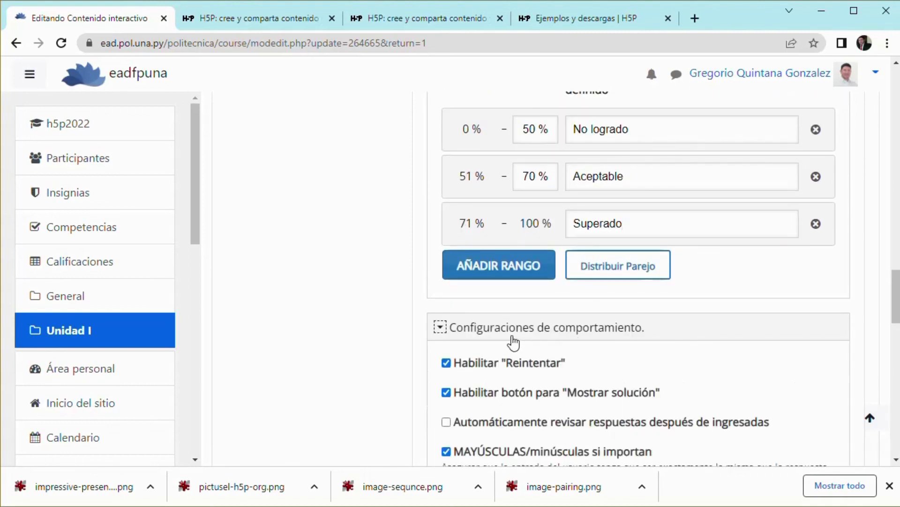
scroll(527, 324, "down", 4)
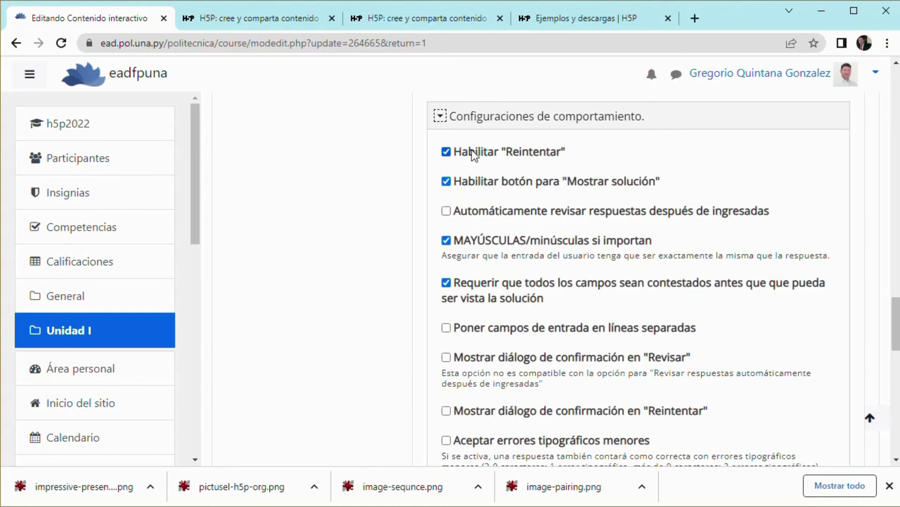
left_click(448, 180)
scroll(544, 305, "down", 2)
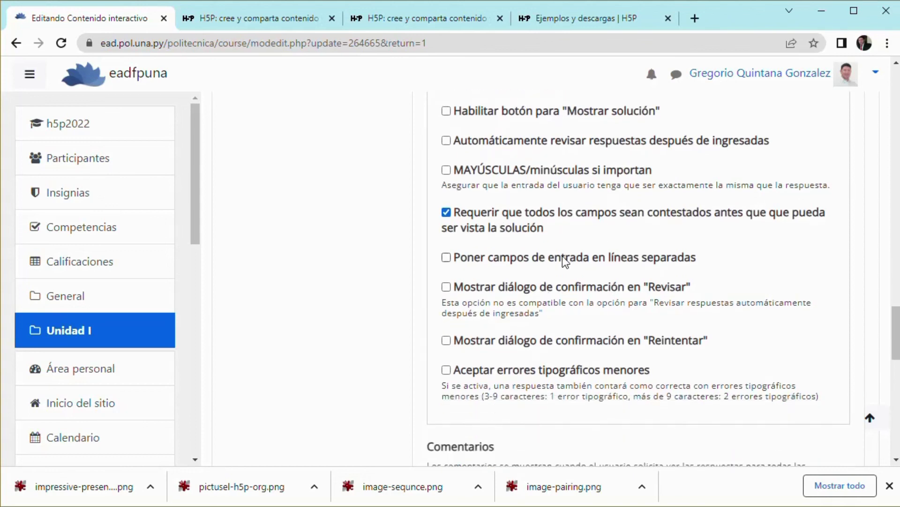
scroll(562, 256, "down", 8)
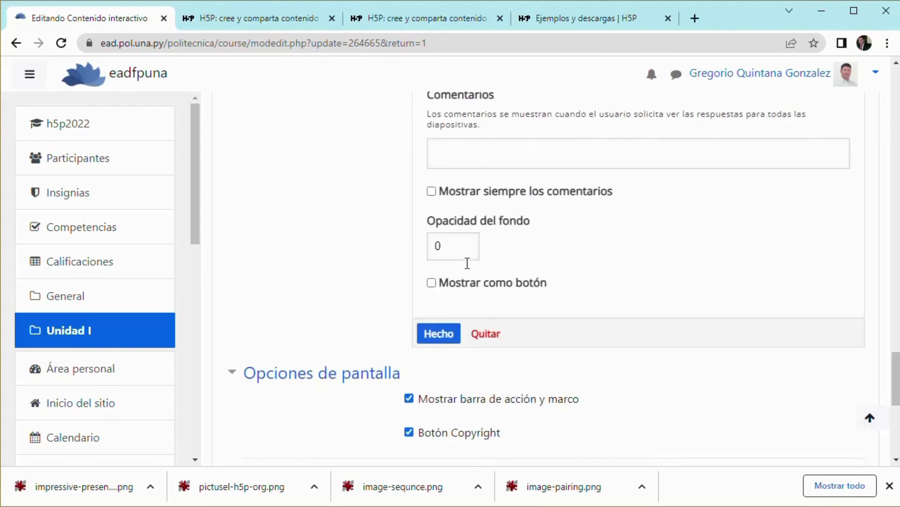
left_click(440, 334)
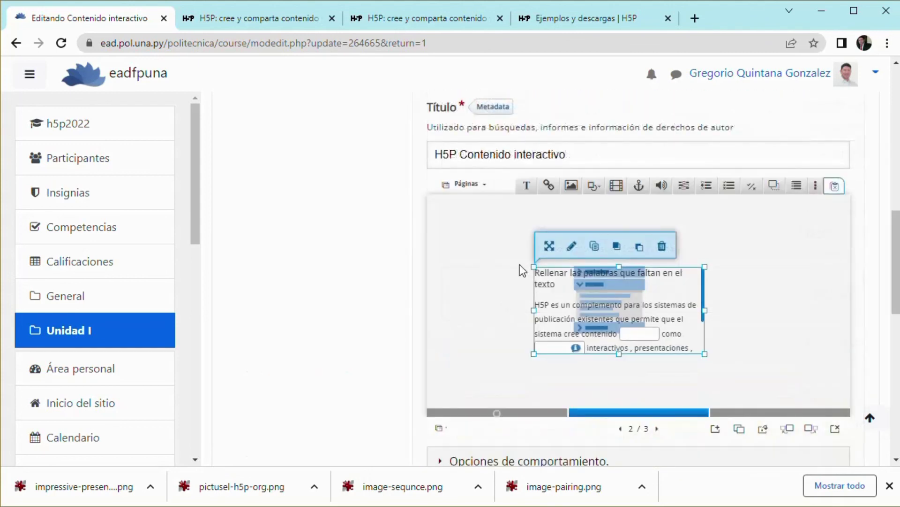
- Separate the overlapping image and fill-in-the-blanks exercise on page 2, placing the image on the left and a widened exercise beside it
left_click_drag(656, 269, 778, 250)
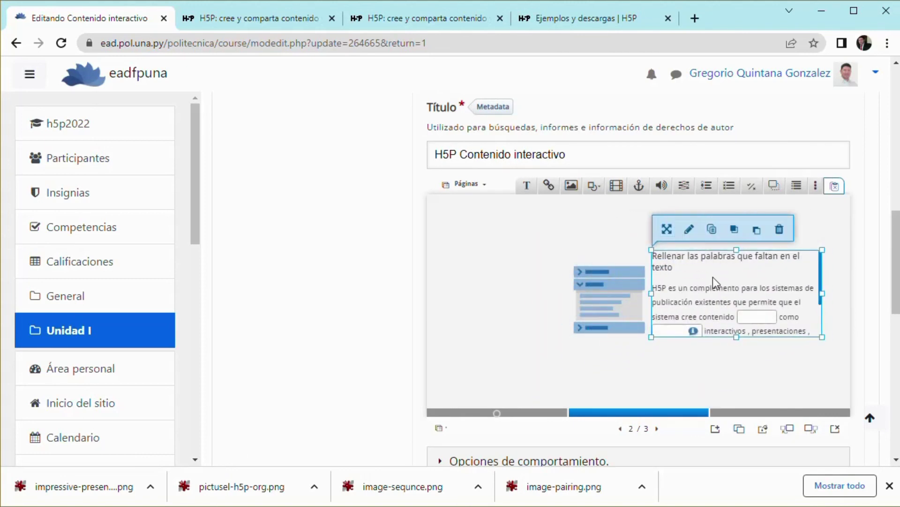
left_click_drag(598, 281, 511, 267)
left_click_drag(680, 273, 609, 259)
left_click_drag(760, 284, 821, 284)
mouse_move(588, 286)
left_mouse_down()
mouse_move(565, 283)
mouse_move(574, 285)
left_mouse_up()
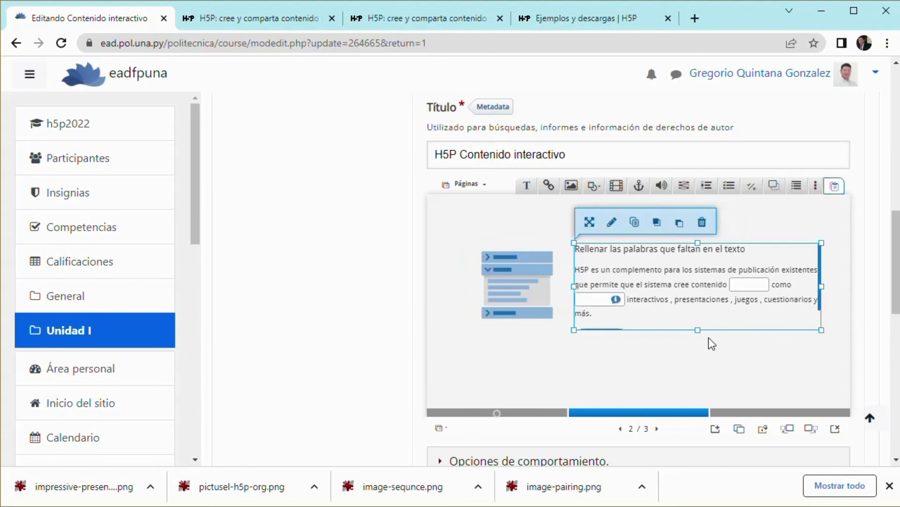
left_click(707, 361)
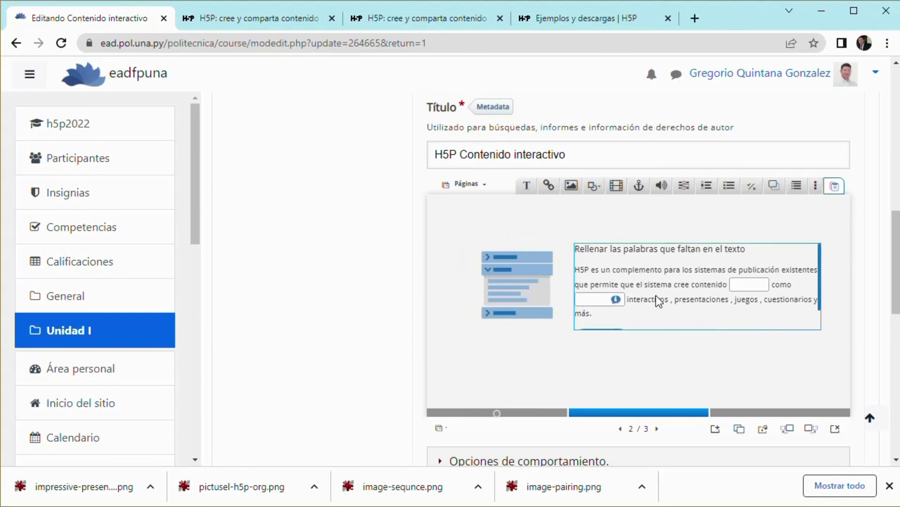
- Save the activity, display it, and dismiss the data reset notice
scroll(624, 264, "down", 10)
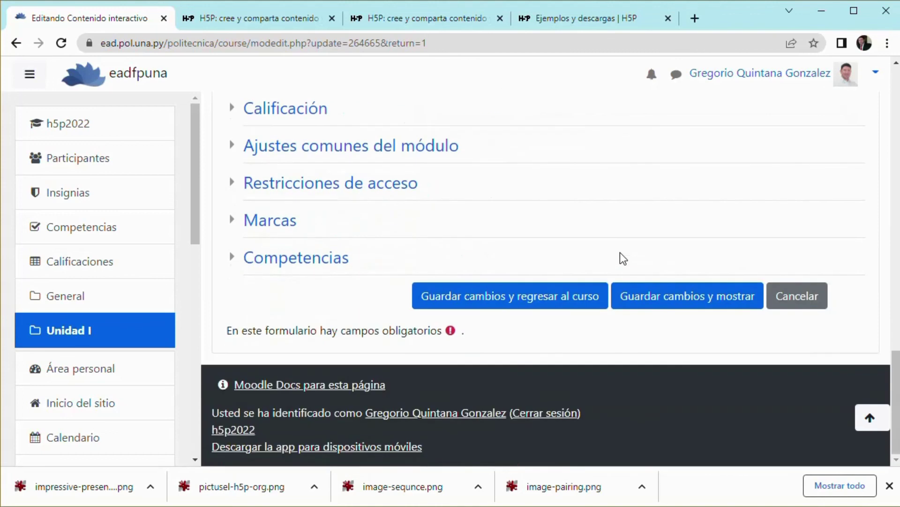
left_click(699, 303)
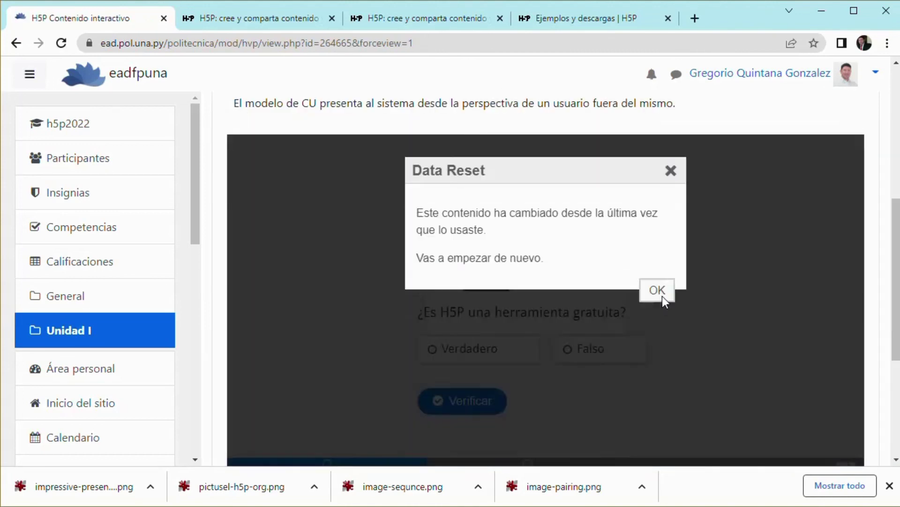
left_click(659, 294)
scroll(445, 298, "down", 3)
scroll(460, 269, "up", 3)
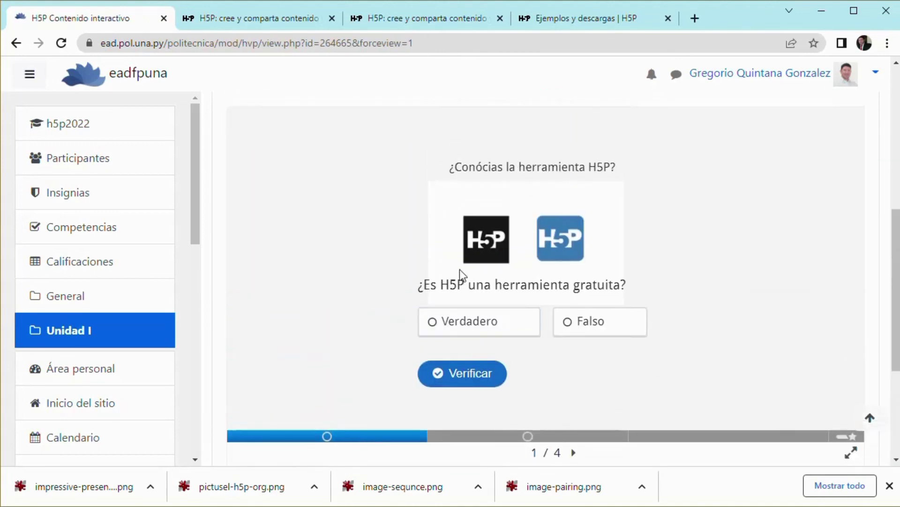
- Answer the page 1 question with "Verdadero" and go to page 2 of the presentation
left_click(485, 327)
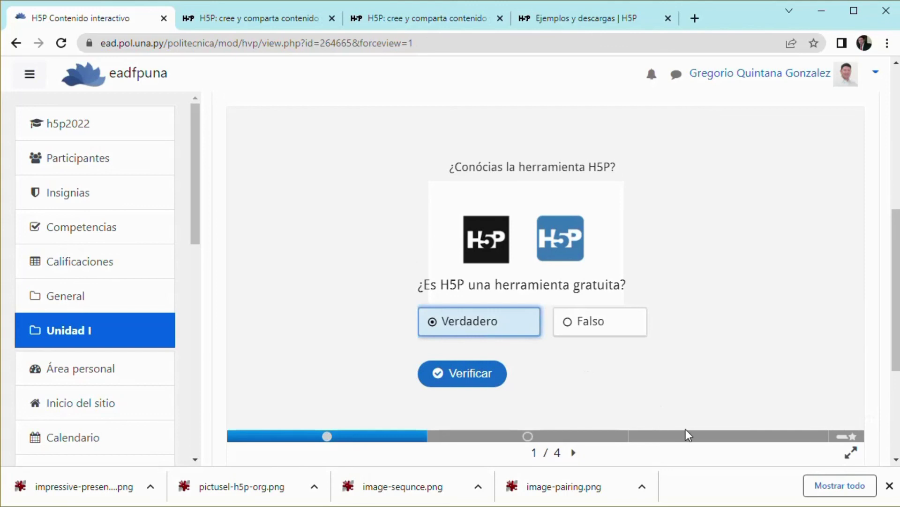
left_click(530, 438)
left_click(327, 436)
left_click(539, 437)
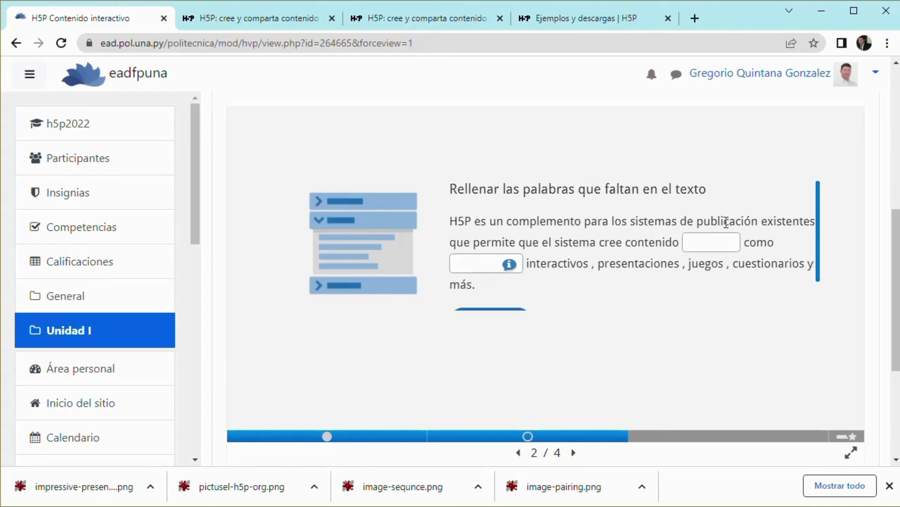
- Fill the first blank of the page 2 exercise with "interactivo"
left_click(710, 241)
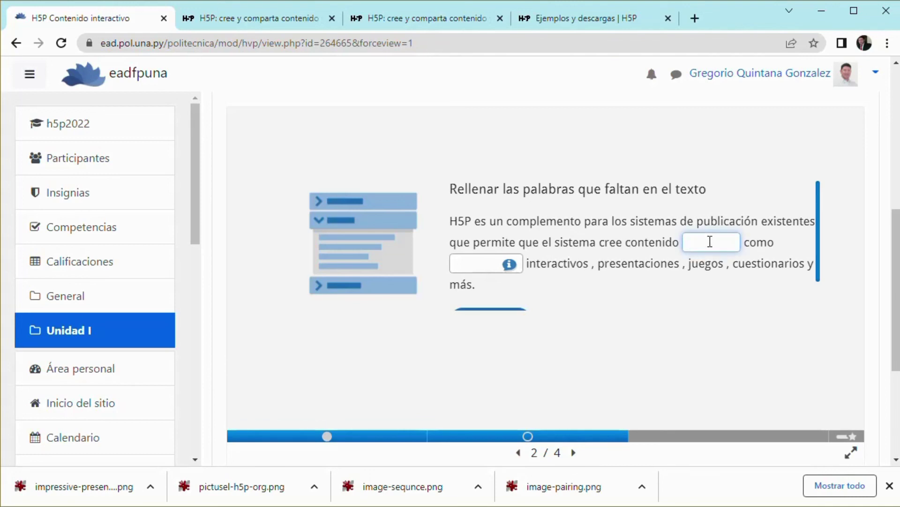
type("interactivo")
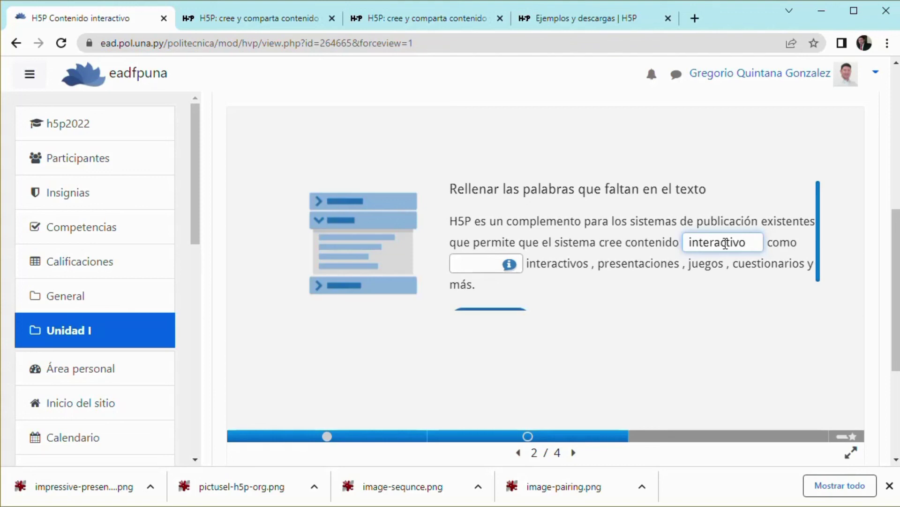
left_click(737, 271)
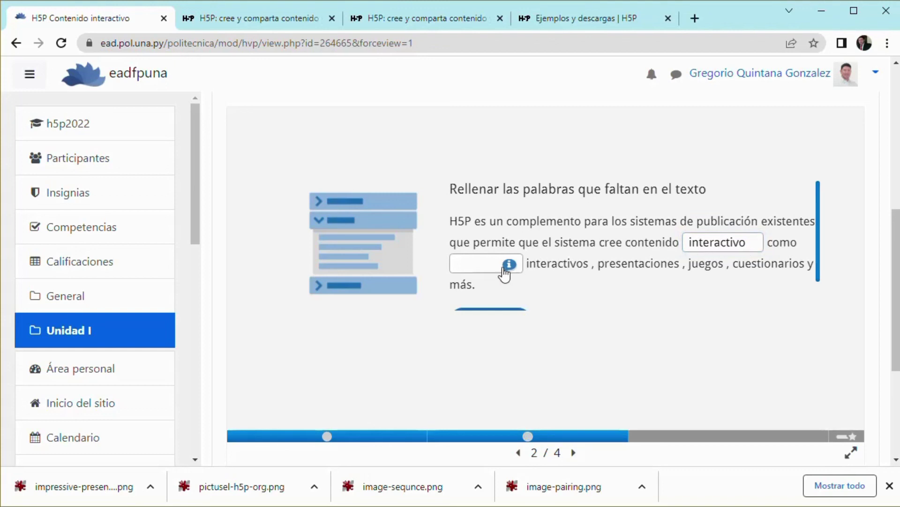
- Show the second blank's tip, fill that blank with "videos", and bring the exercise's check button into view
left_click(477, 262)
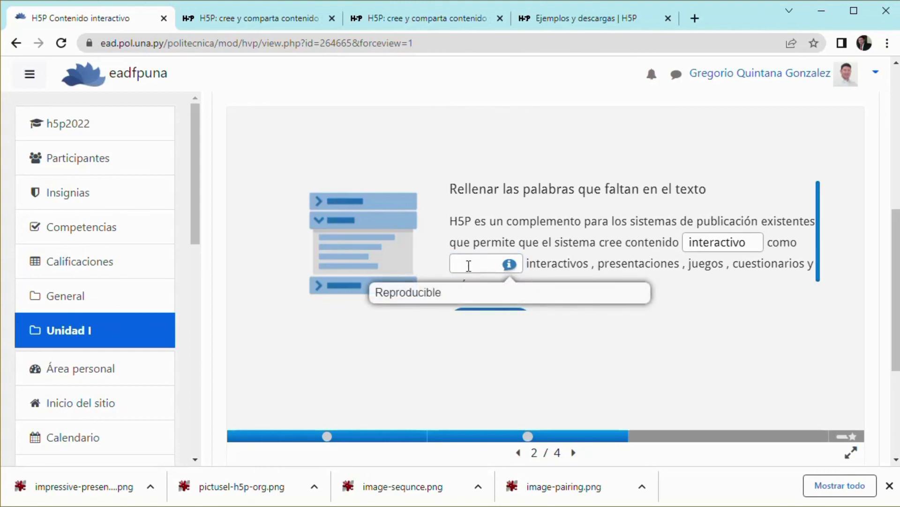
left_click(467, 264)
type("videos")
key("Tab")
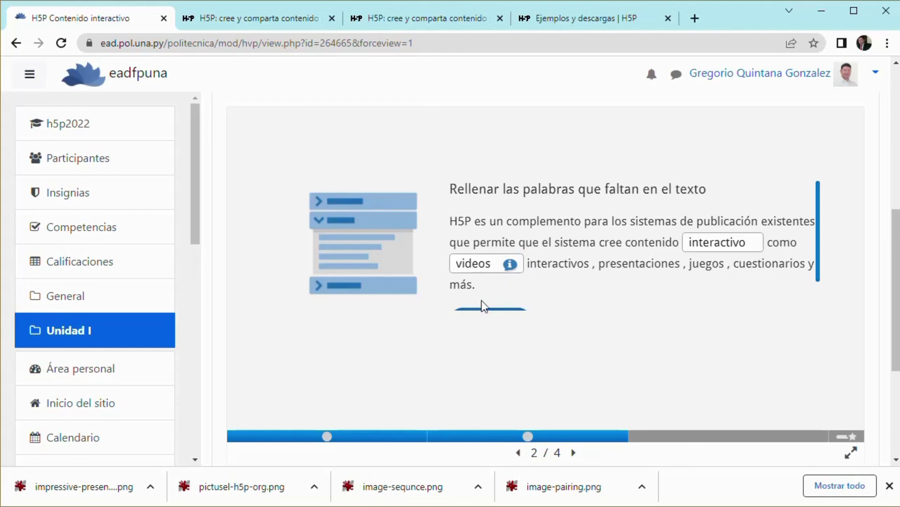
scroll(485, 307, "down", 1)
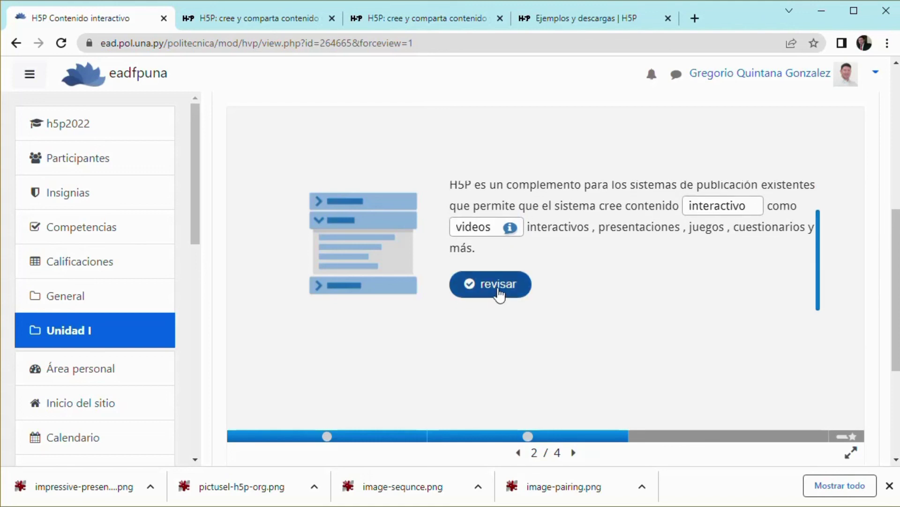
- Check the answers of the page 2 fill-in-the-blanks exercise and review its feedback and score
left_click(490, 284)
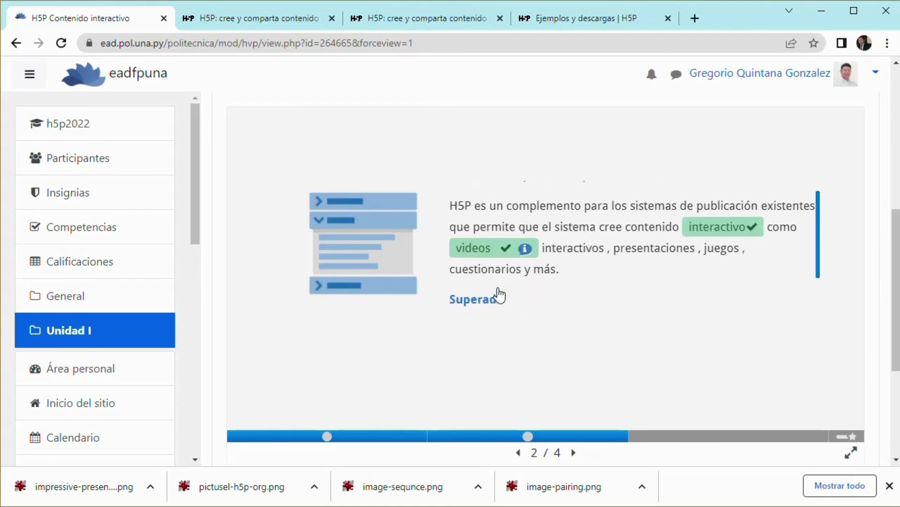
scroll(638, 249, "down", 3)
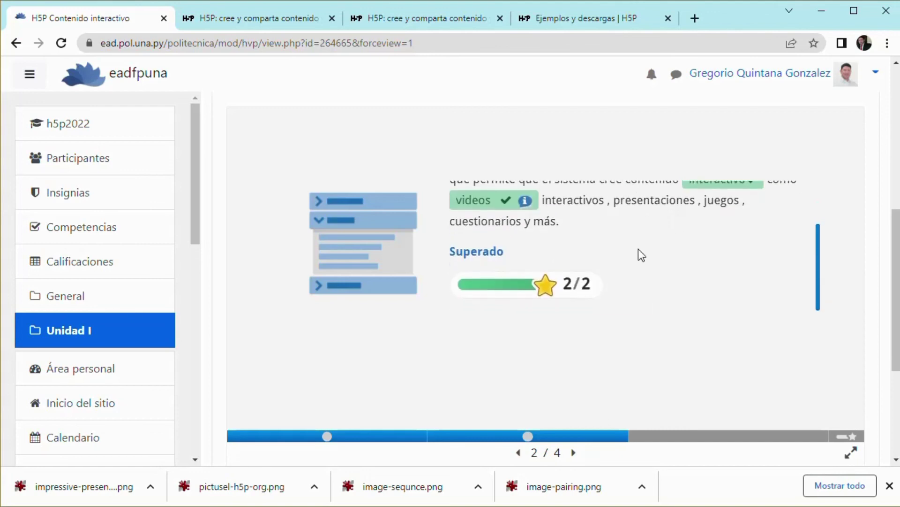
scroll(615, 248, "up", 5)
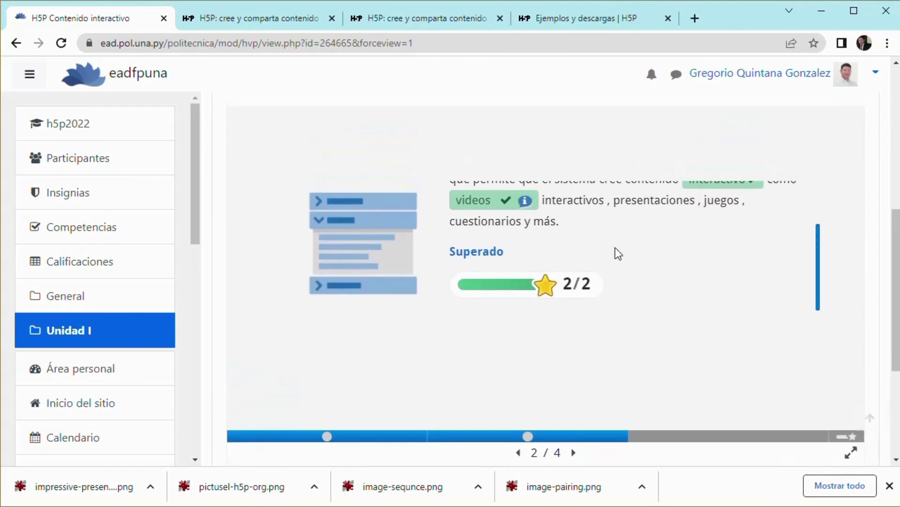
scroll(629, 248, "down", 2)
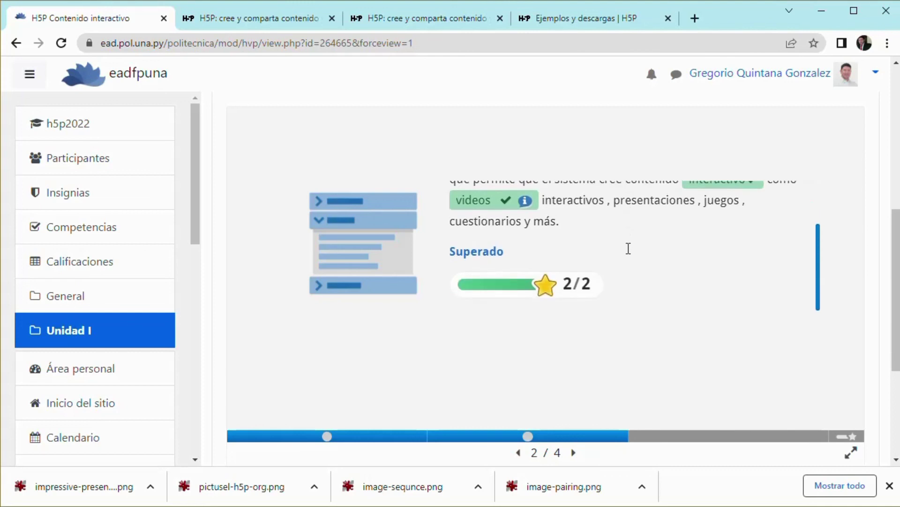
scroll(577, 283, "down", 2)
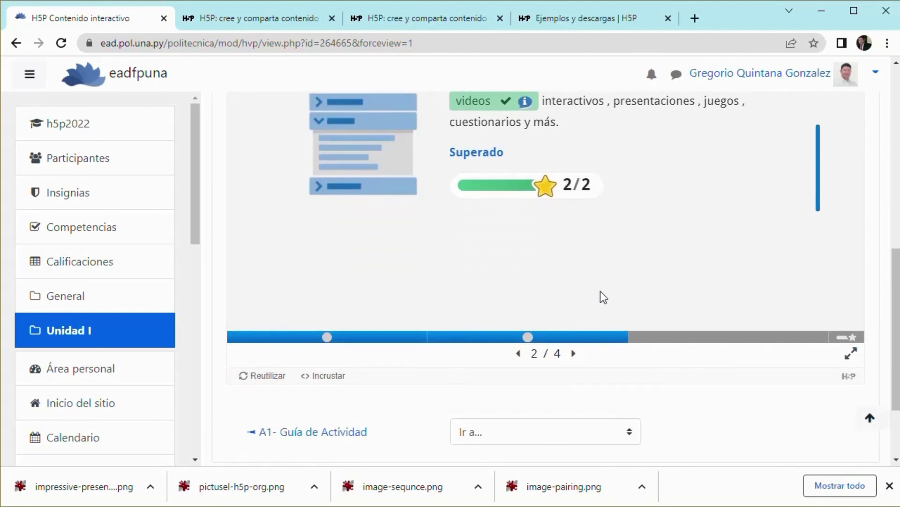
scroll(621, 232, "up", 2)
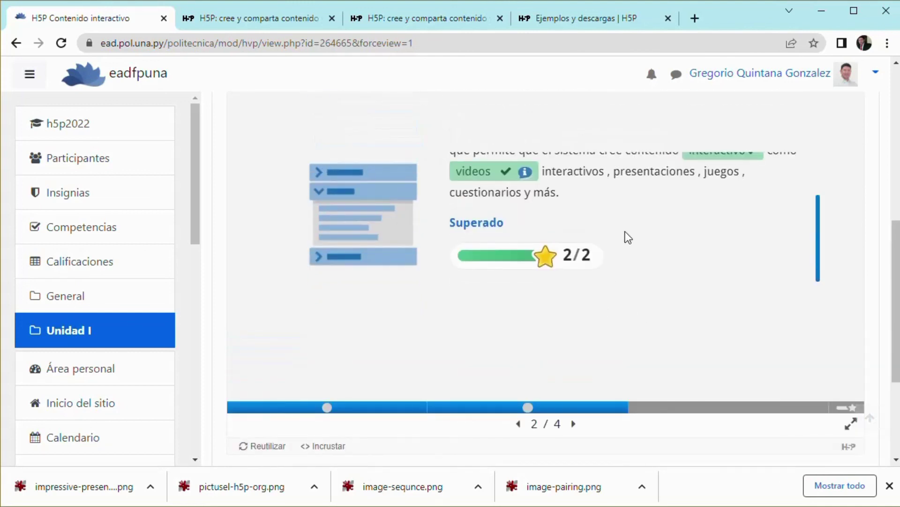